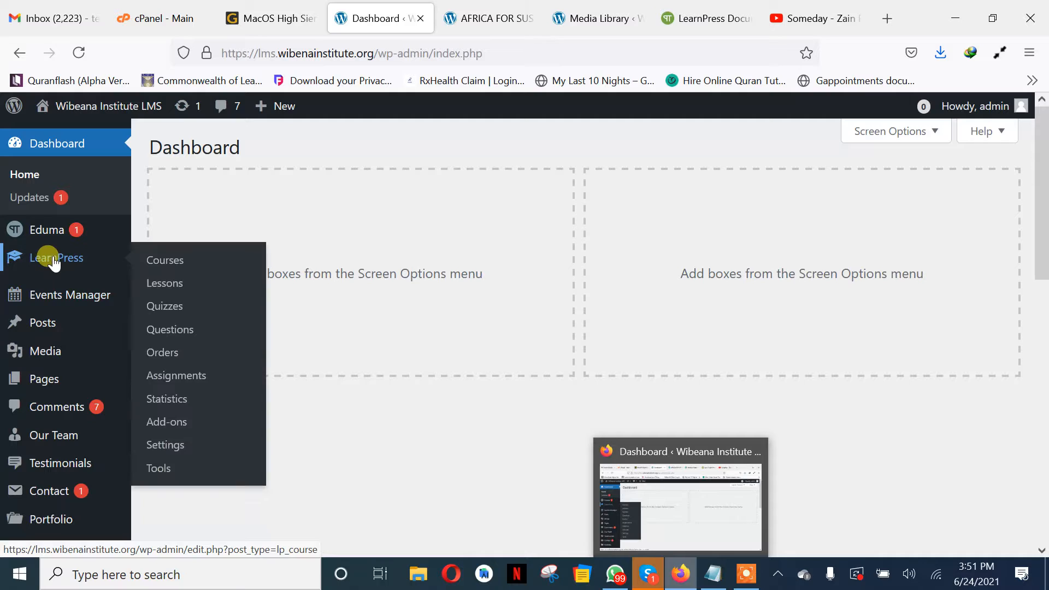
Start a new LearnPress course and title it "Course 1"
left_click(160, 262)
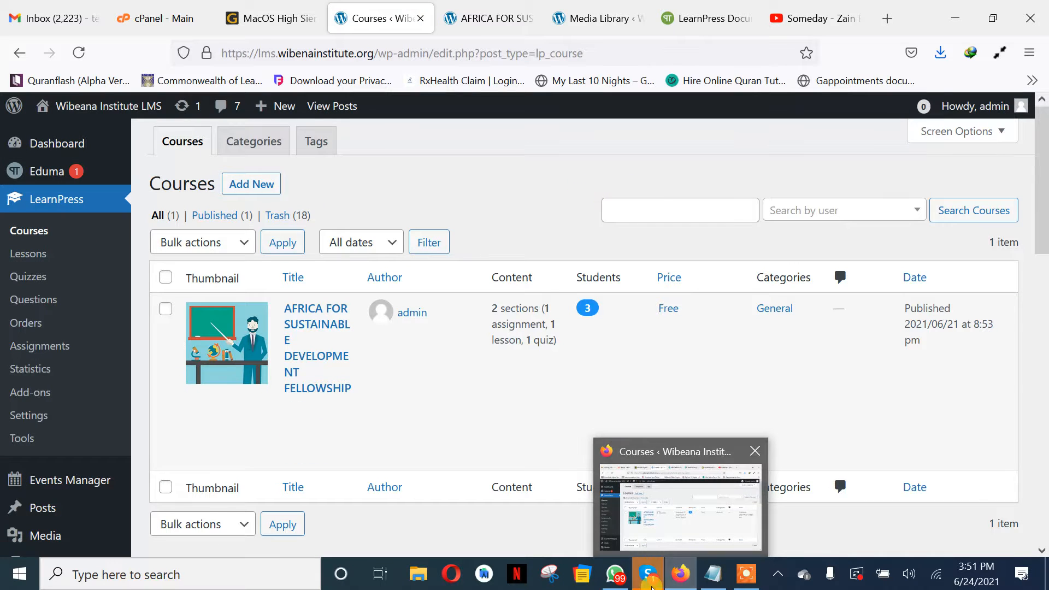
left_click(681, 574)
left_click(681, 574)
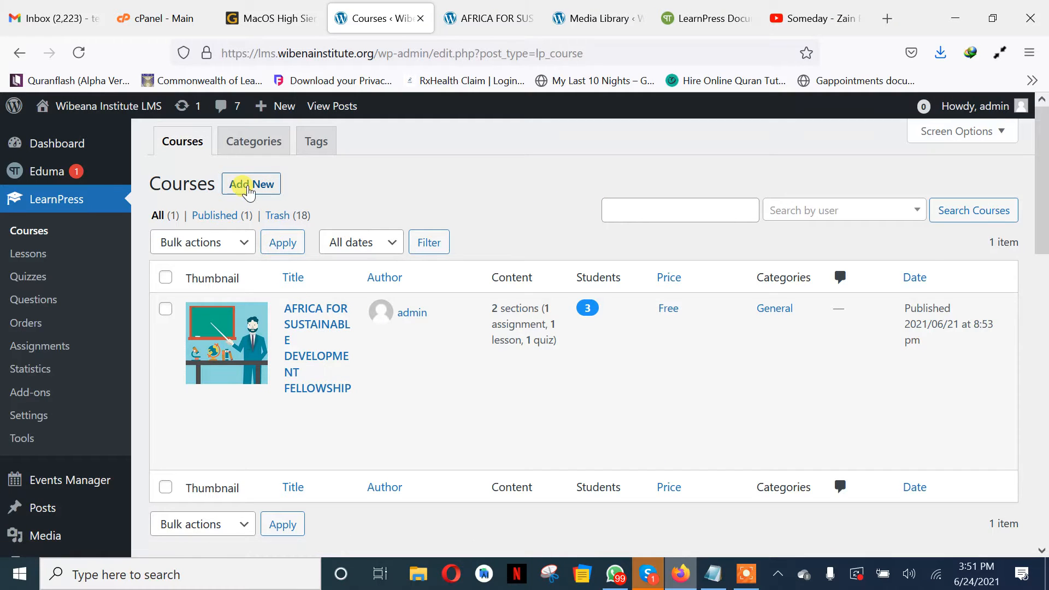
left_click(249, 189)
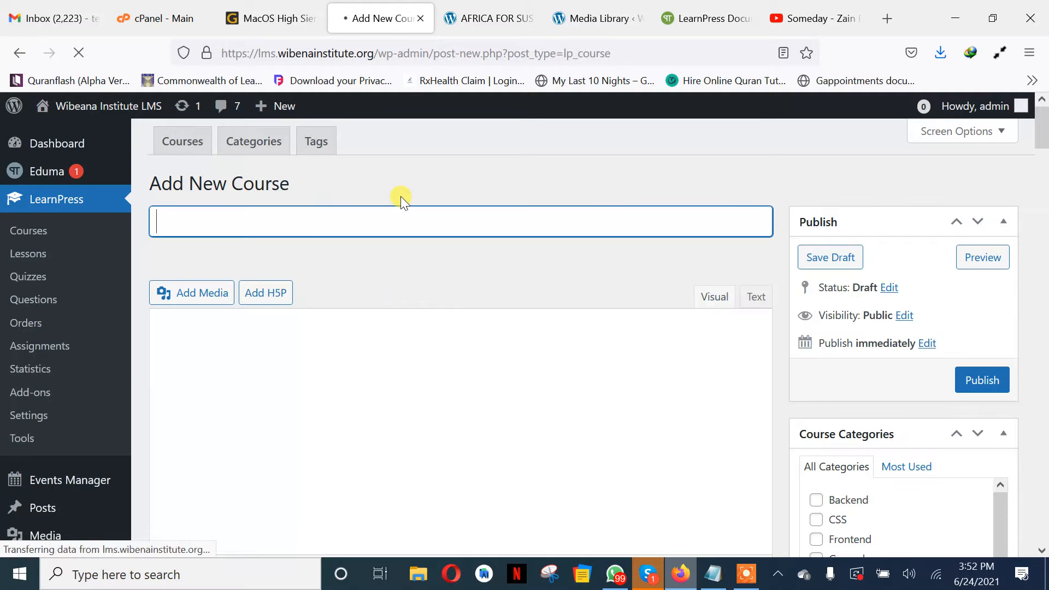
type("C")
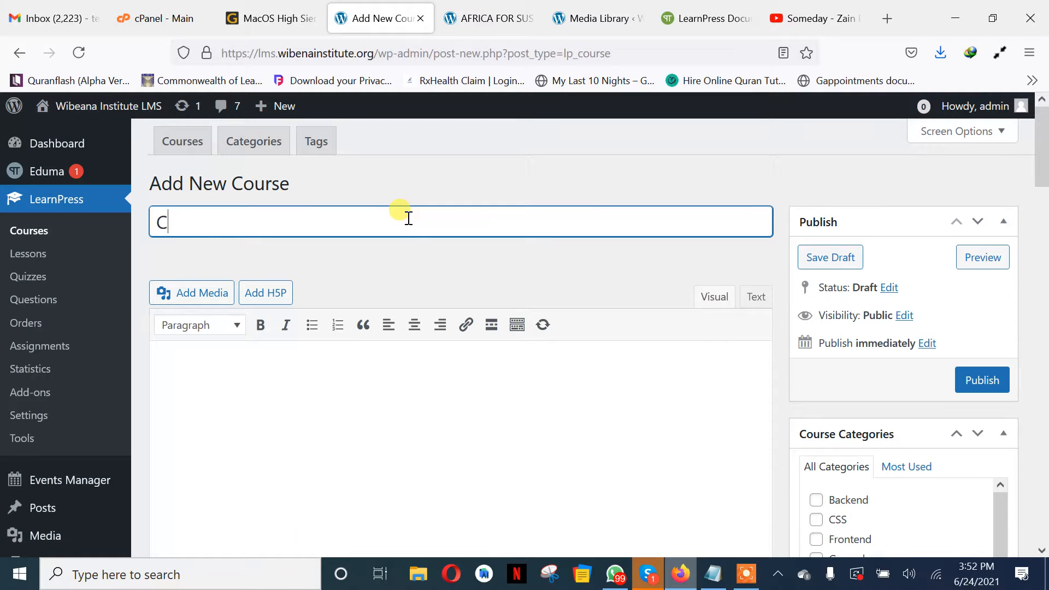
type("ourse 1")
Assign the course to the General category
scroll(458, 266, "down", 3)
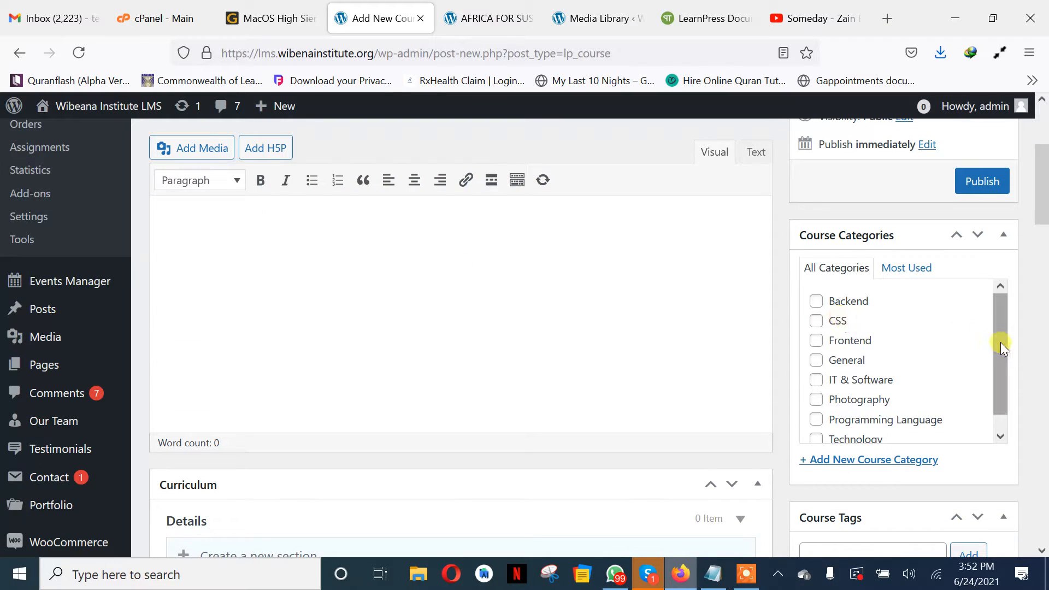
left_click_drag(1001, 342, 1005, 398)
left_click(841, 346)
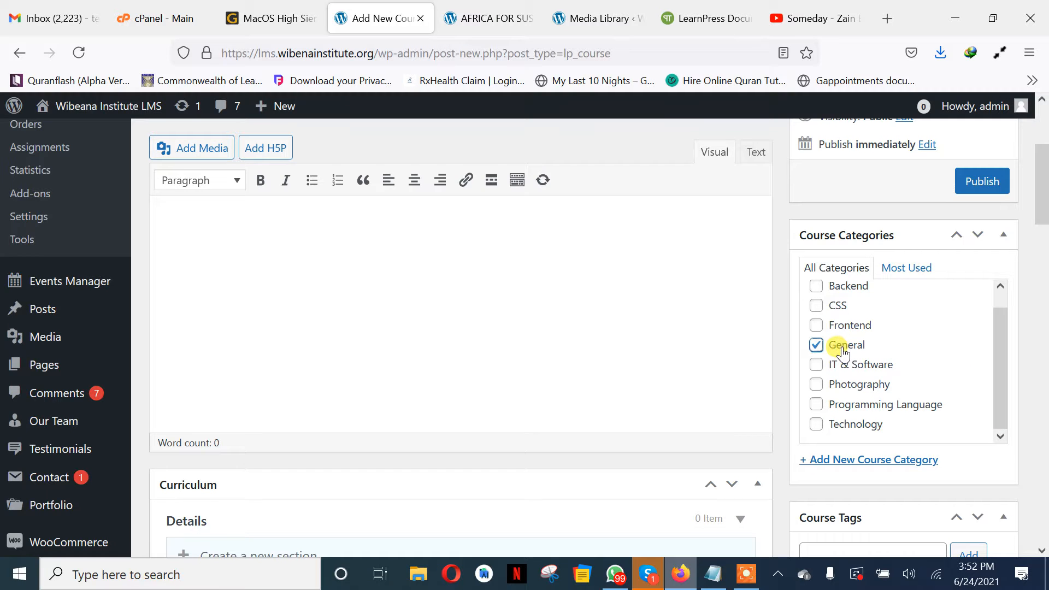
scroll(900, 368, "up", 1)
scroll(900, 367, "down", 1)
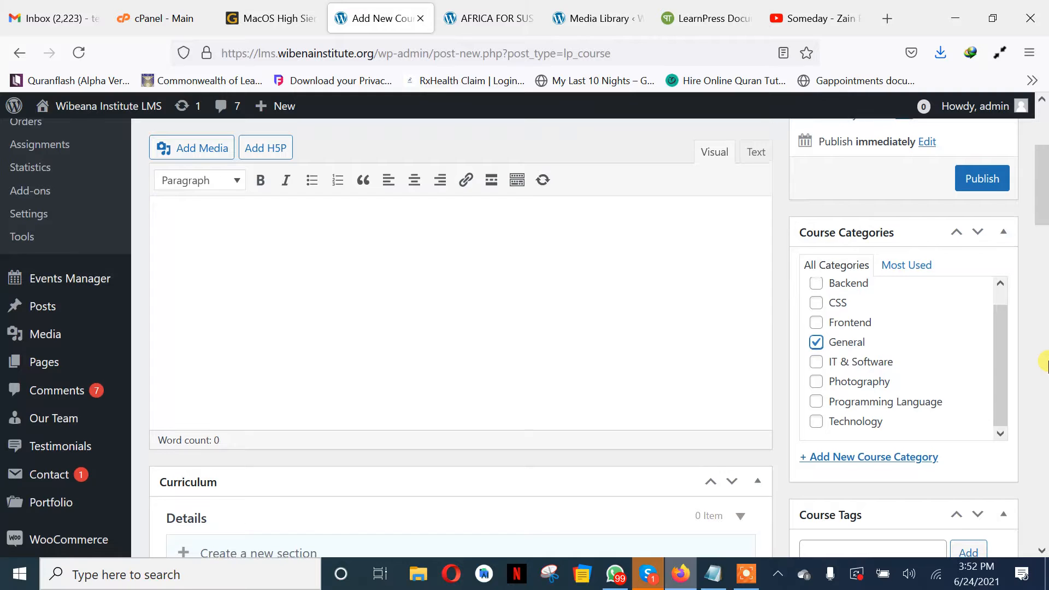
Set the course duration to 4 weeks in the general course settings
scroll(1043, 362, "down", 2)
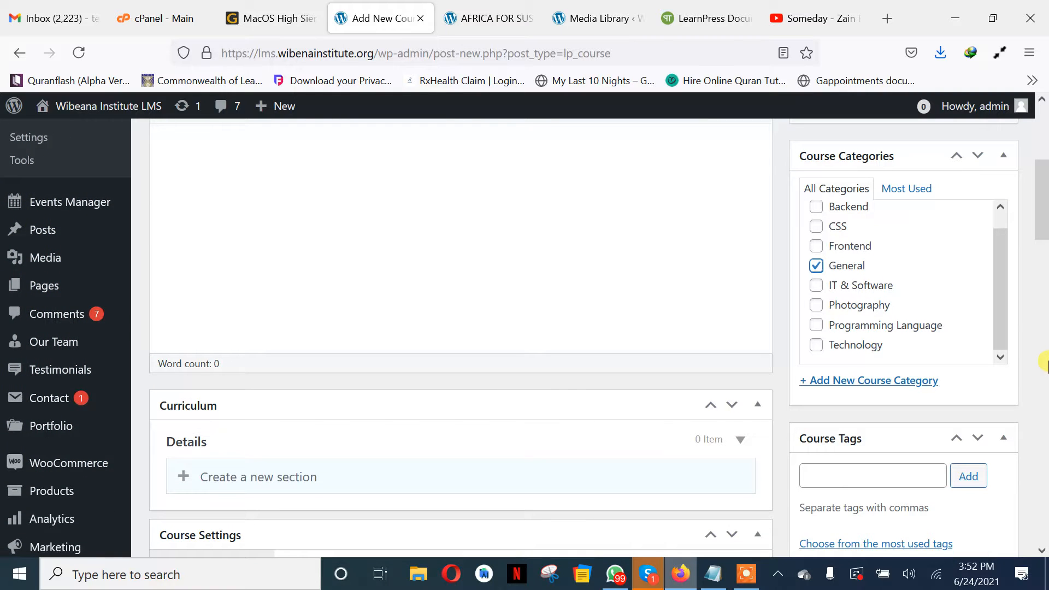
scroll(1043, 362, "down", 5)
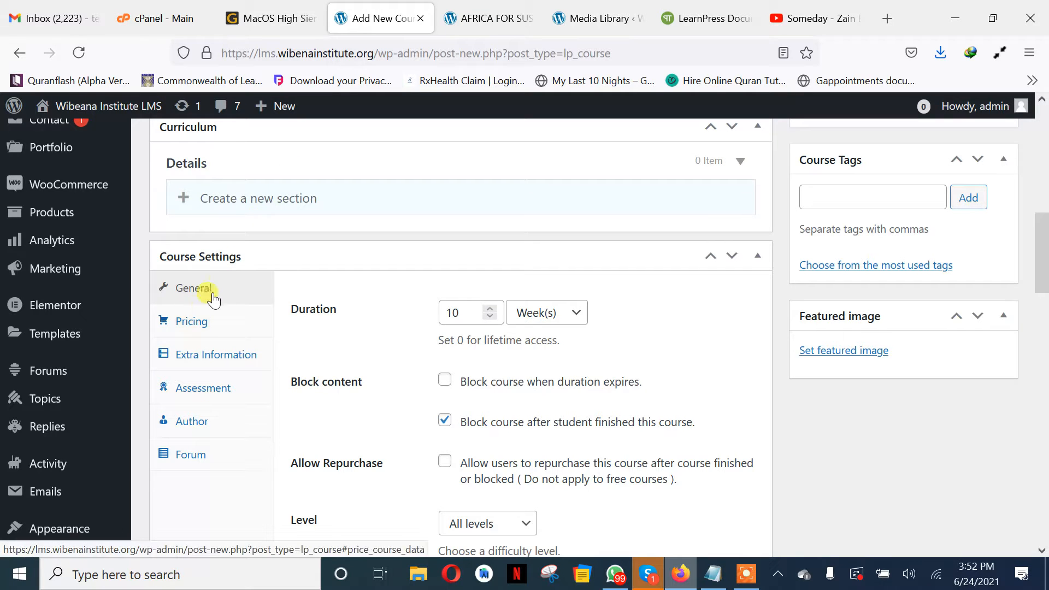
scroll(287, 300, "down", 1)
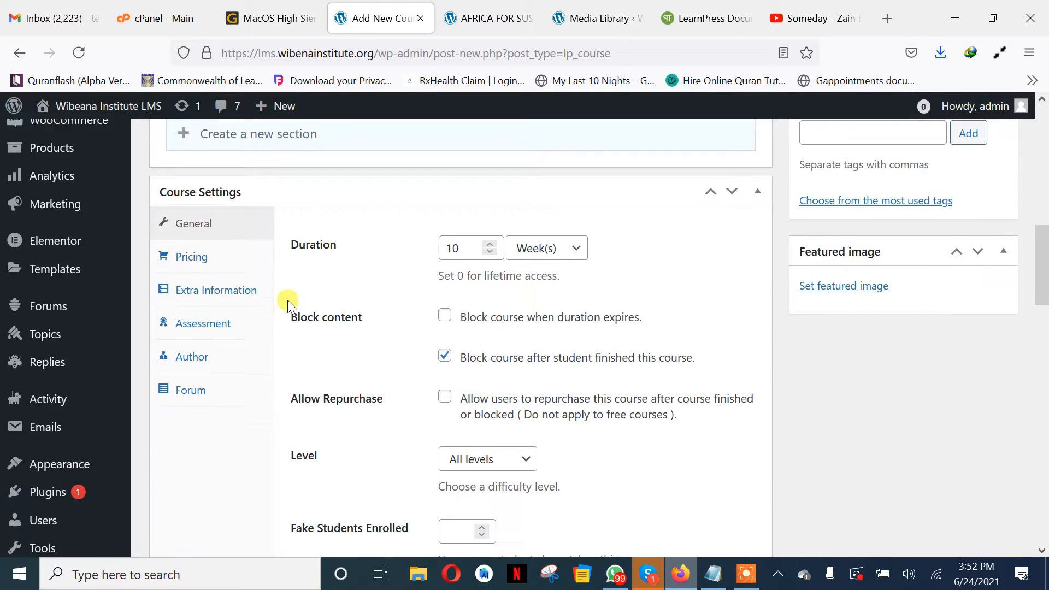
left_click_drag(460, 237, 443, 236)
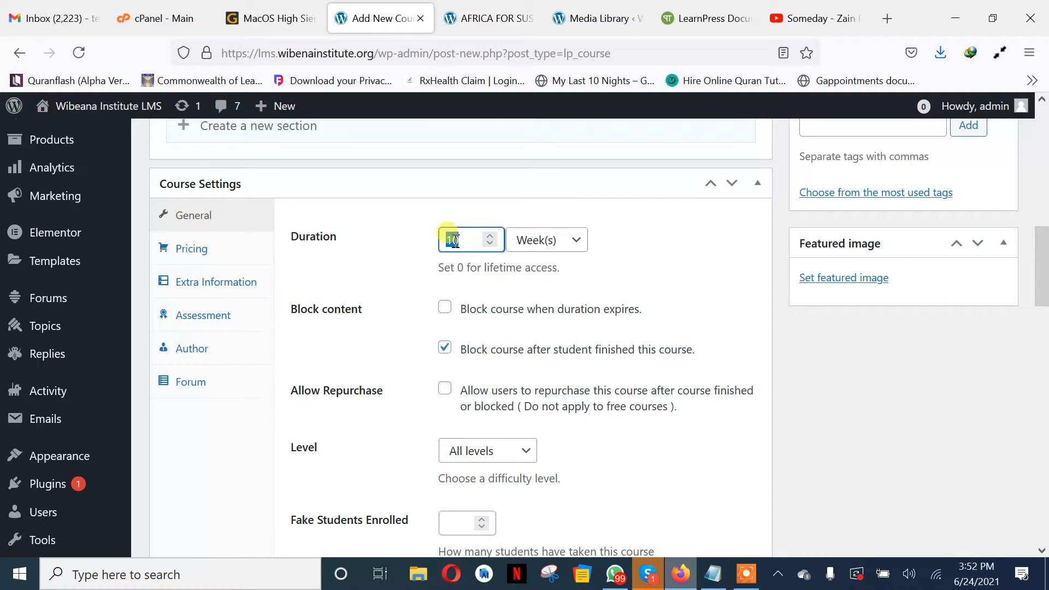
left_click(570, 240)
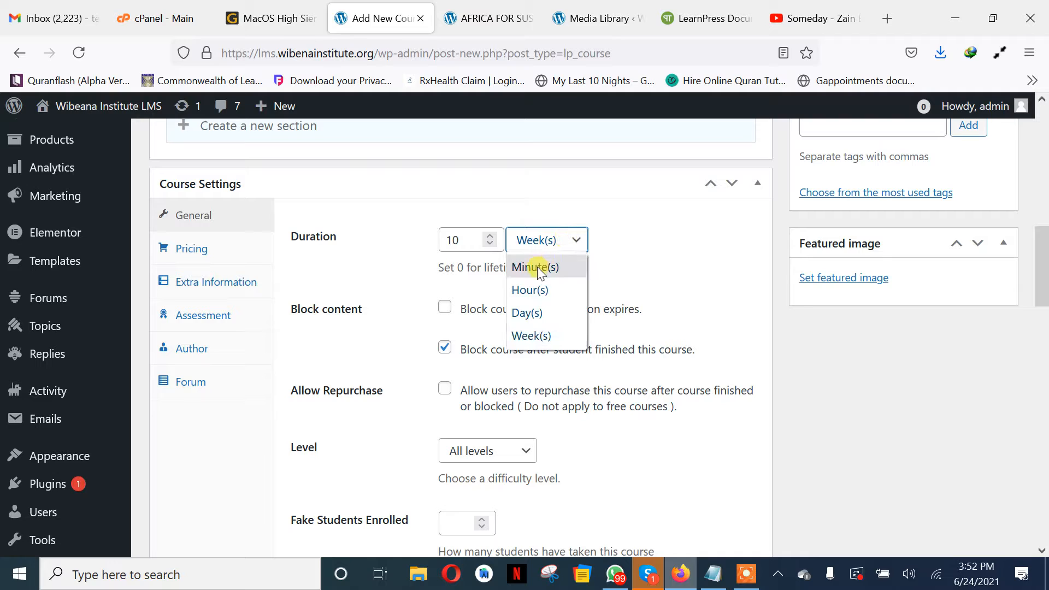
left_click(630, 241)
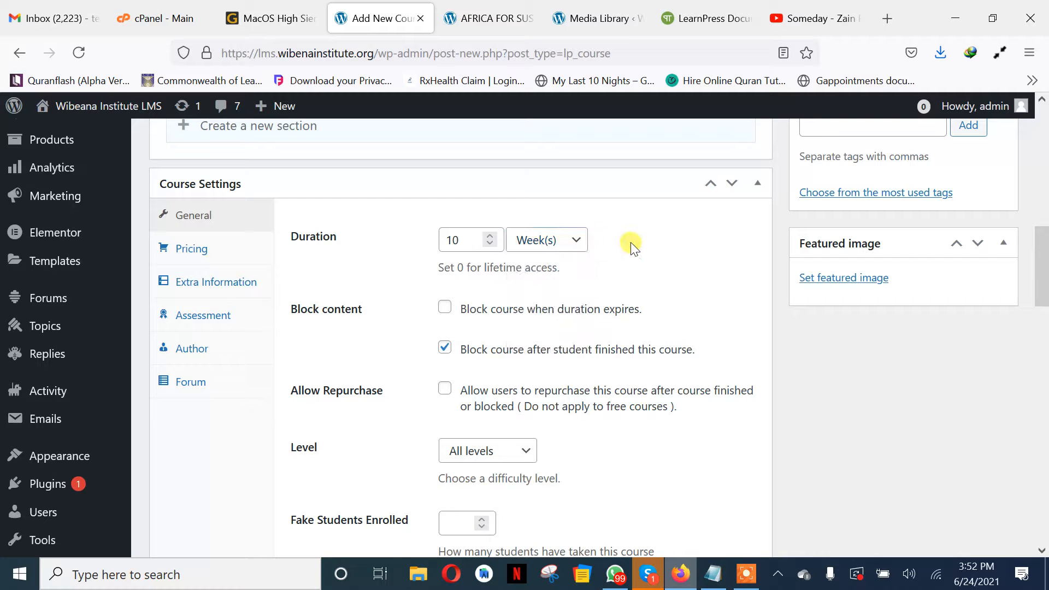
left_click(573, 241)
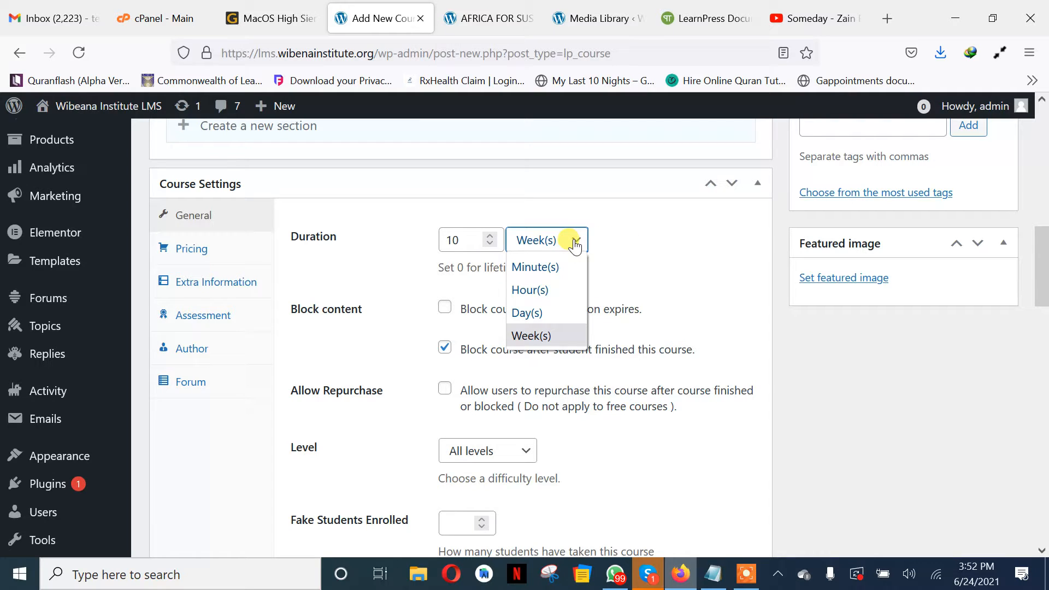
left_click(575, 245)
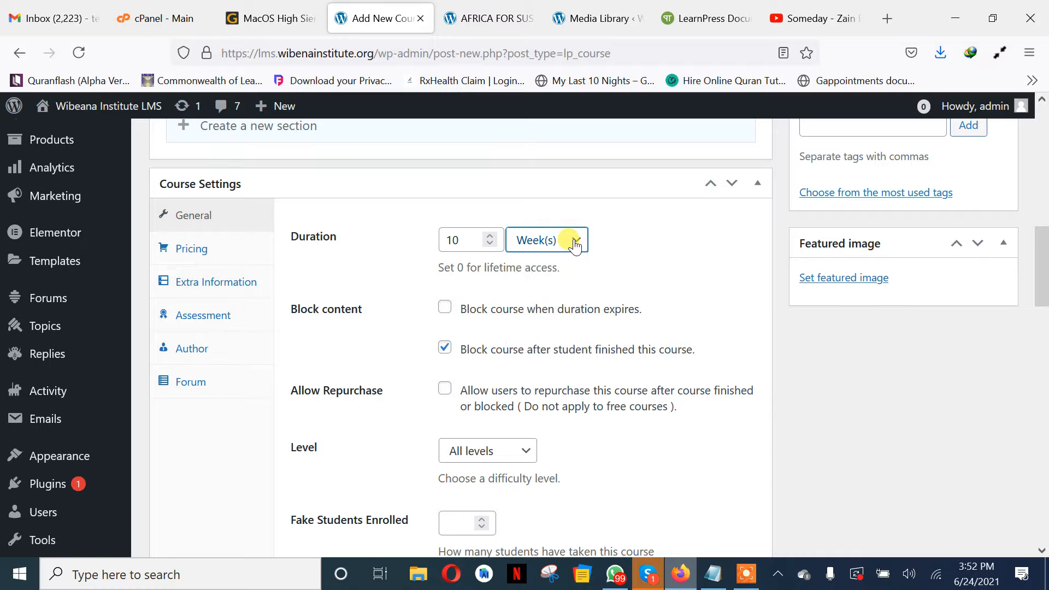
double_click(468, 239)
type("4")
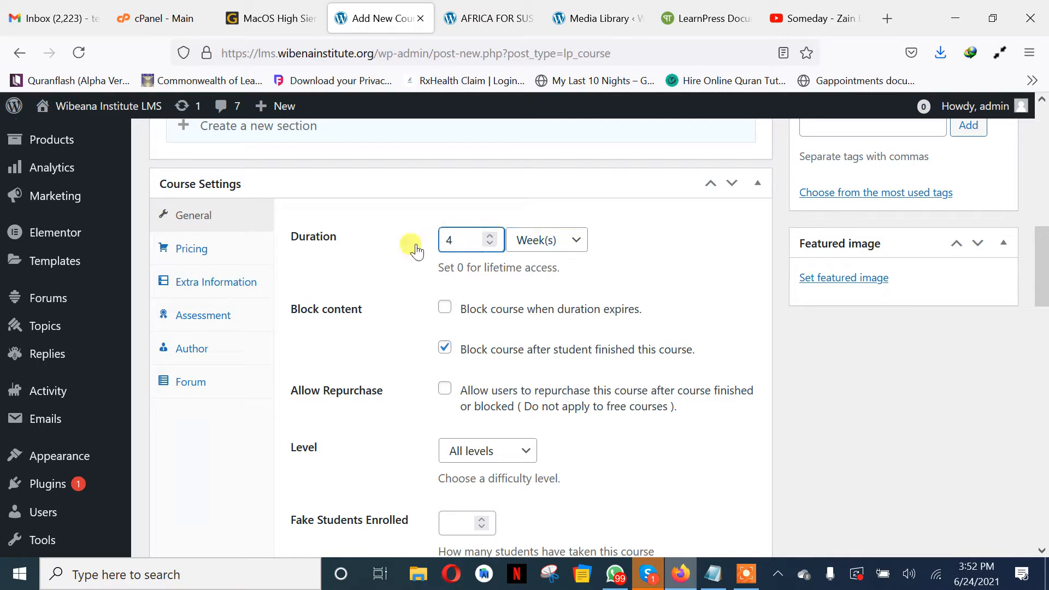
left_click(456, 269)
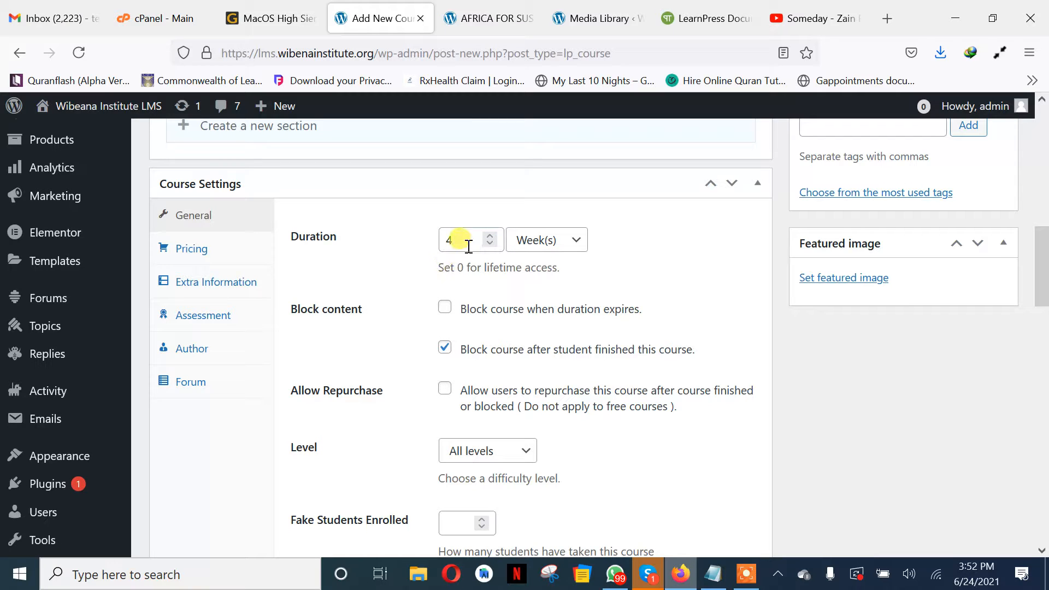
Set the course duration to 0 for lifetime access
left_click_drag(466, 244, 444, 239)
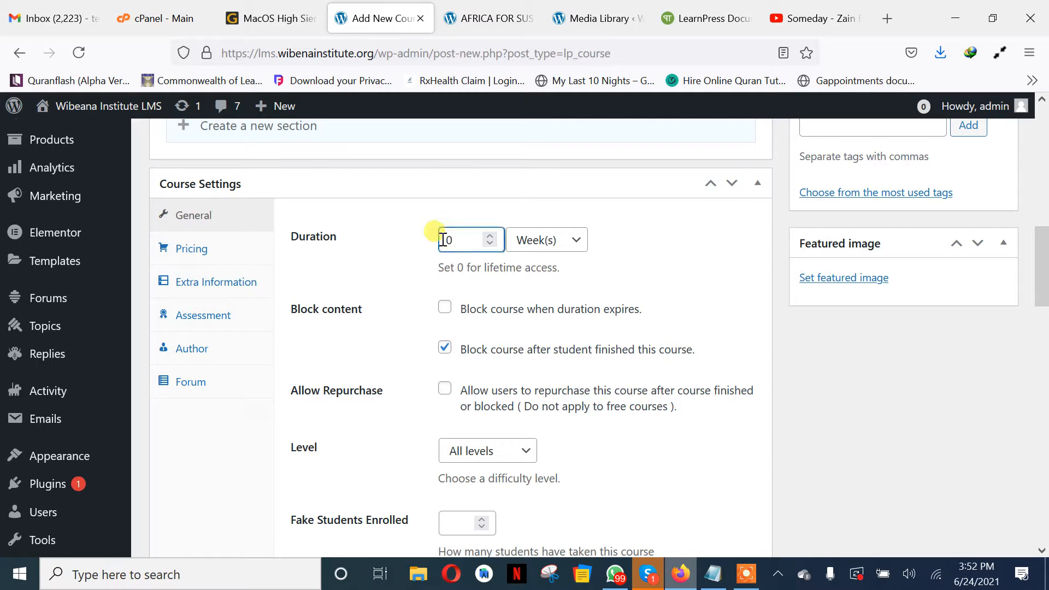
left_click(468, 264)
left_click_drag(484, 268, 520, 268)
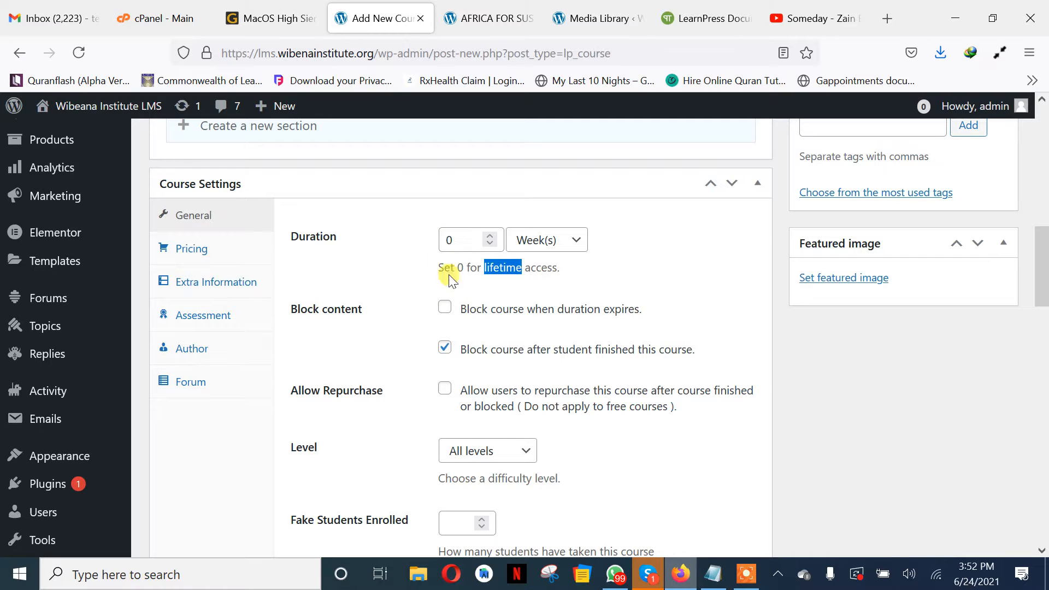
Disable blocking the course after the student has finished it, leaving blocking on duration expiry off as well
left_click(443, 310)
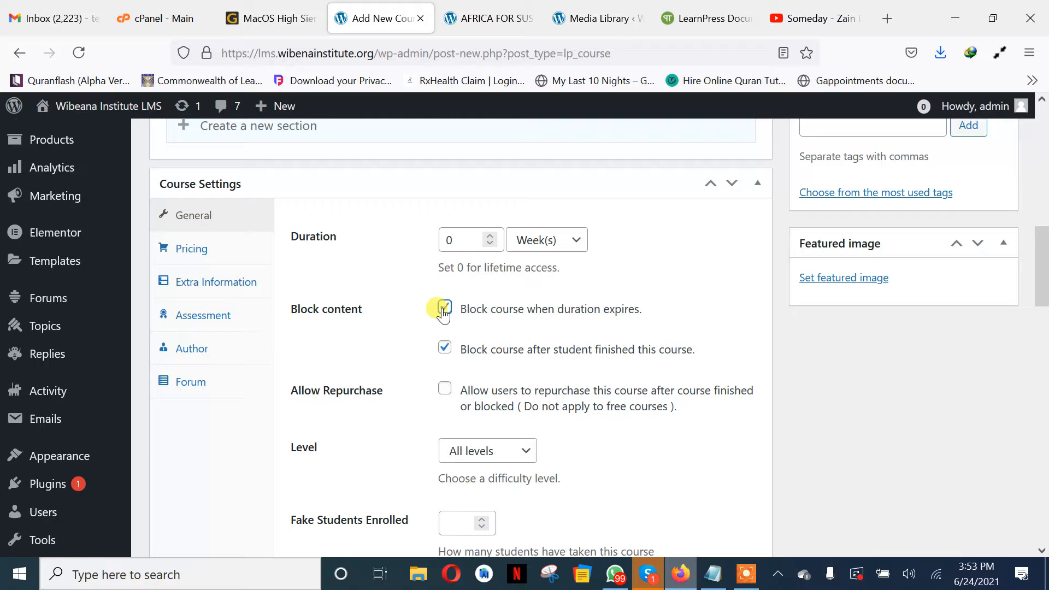
double_click(443, 312)
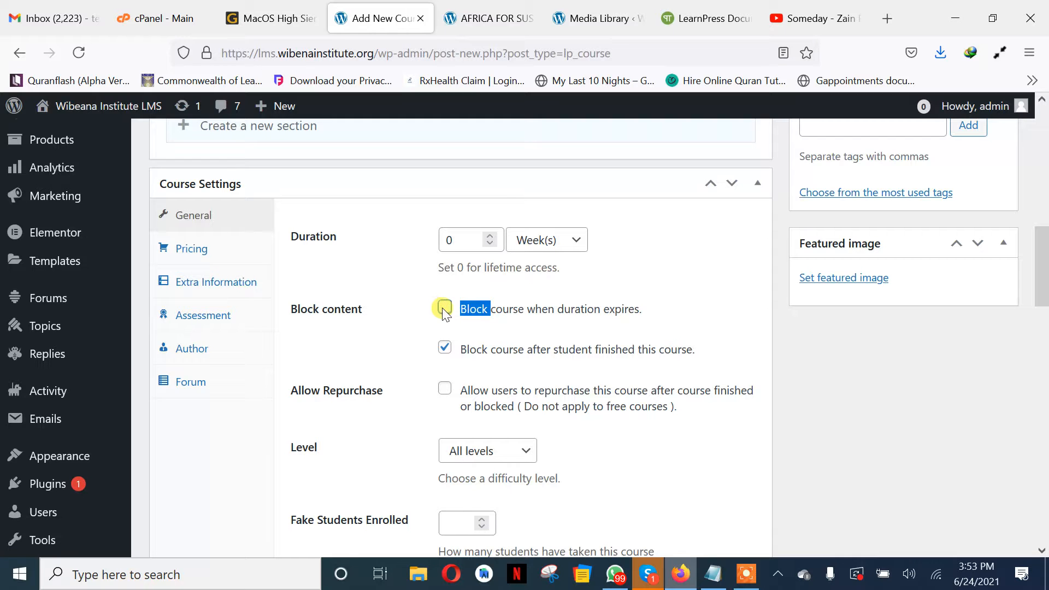
scroll(443, 305, "down", 3)
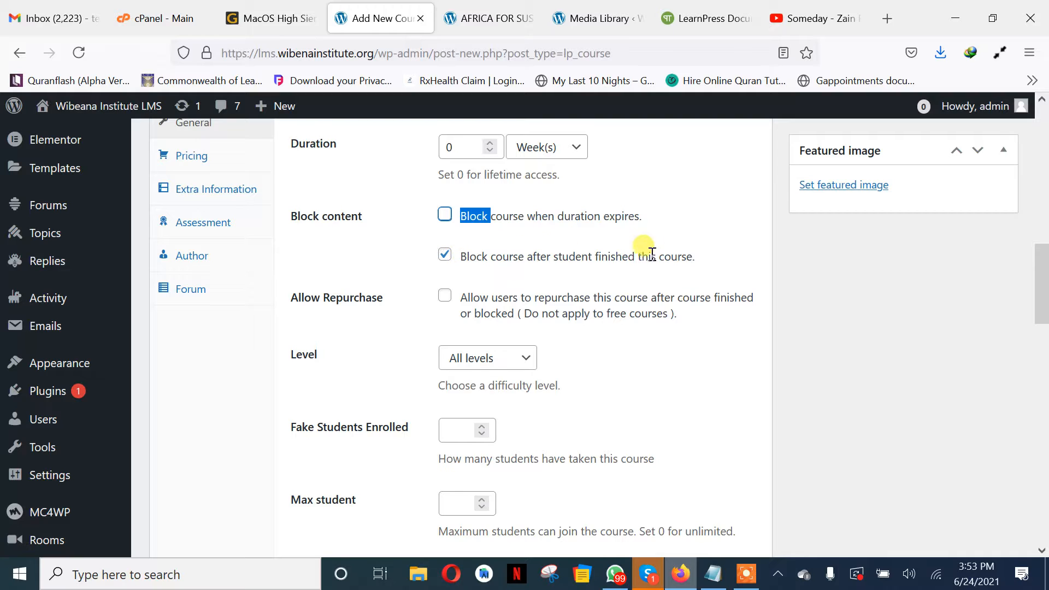
left_click_drag(699, 259, 465, 253)
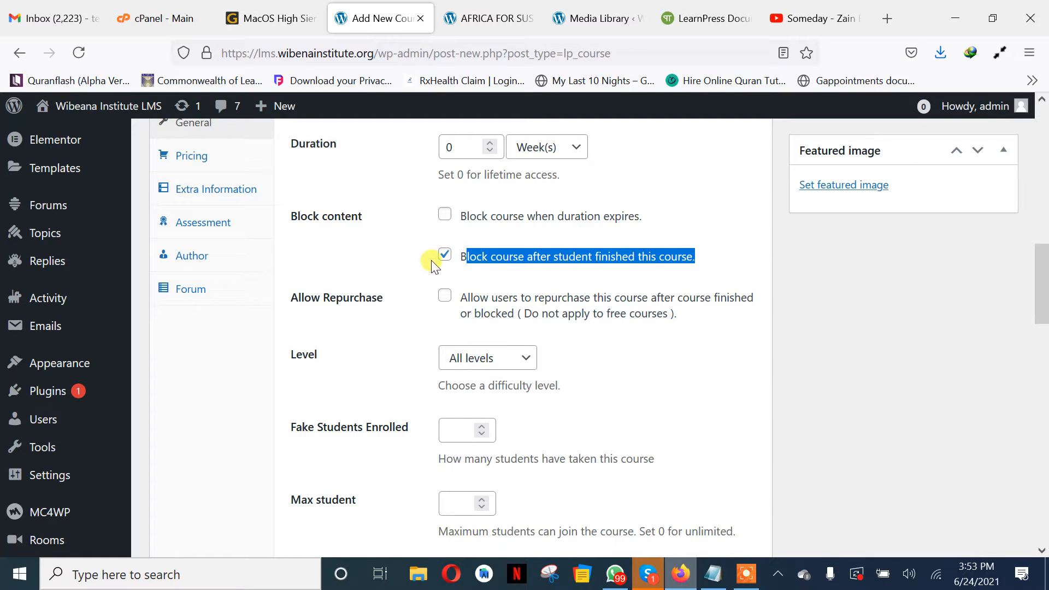
left_click(444, 255)
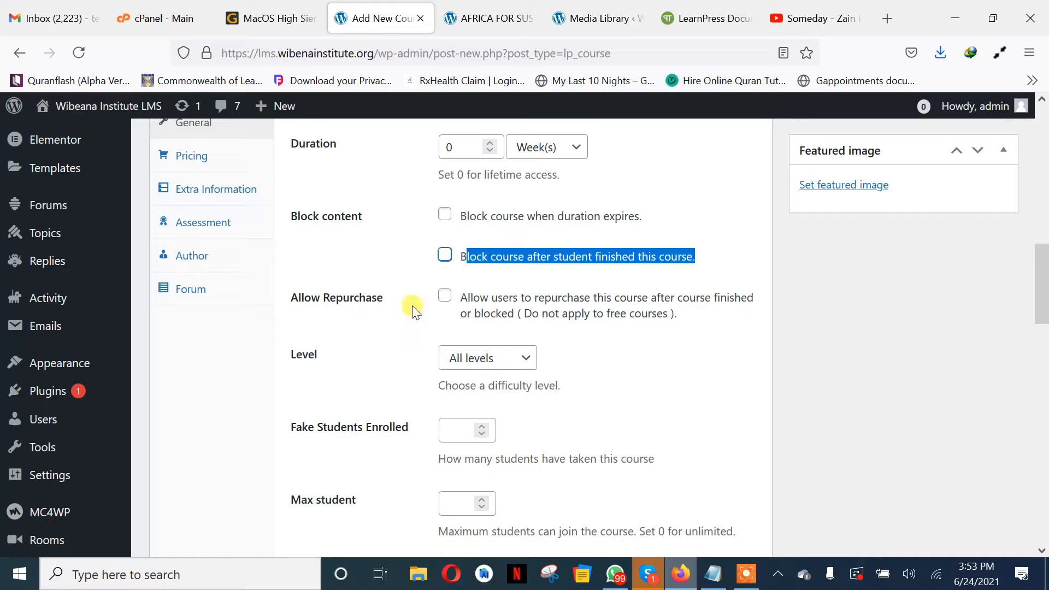
Set the maximum number of students to 0 so that enrolment is unlimited
scroll(451, 308, "down", 3)
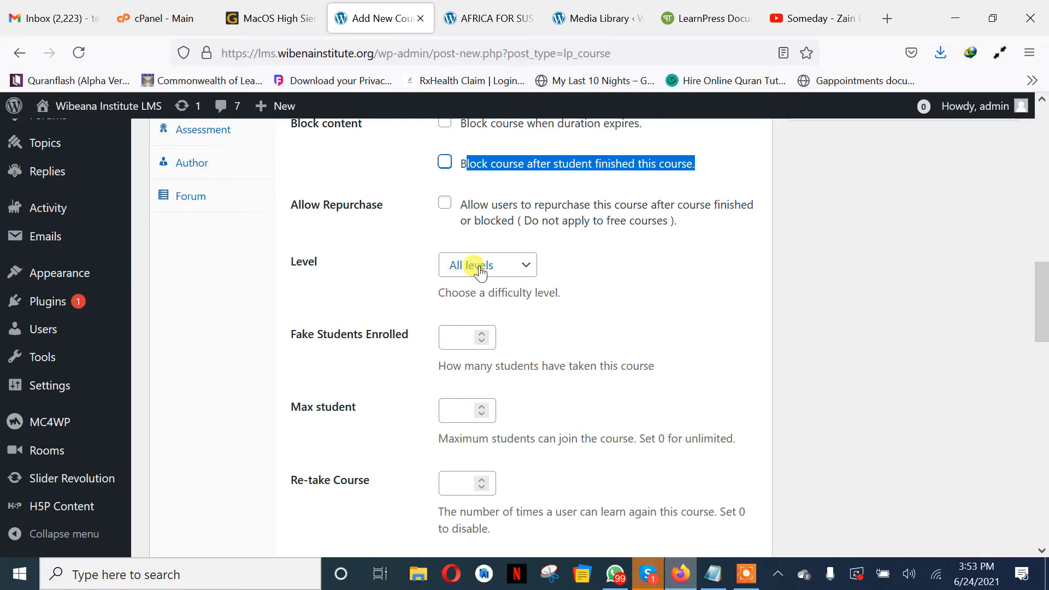
scroll(477, 267, "down", 2)
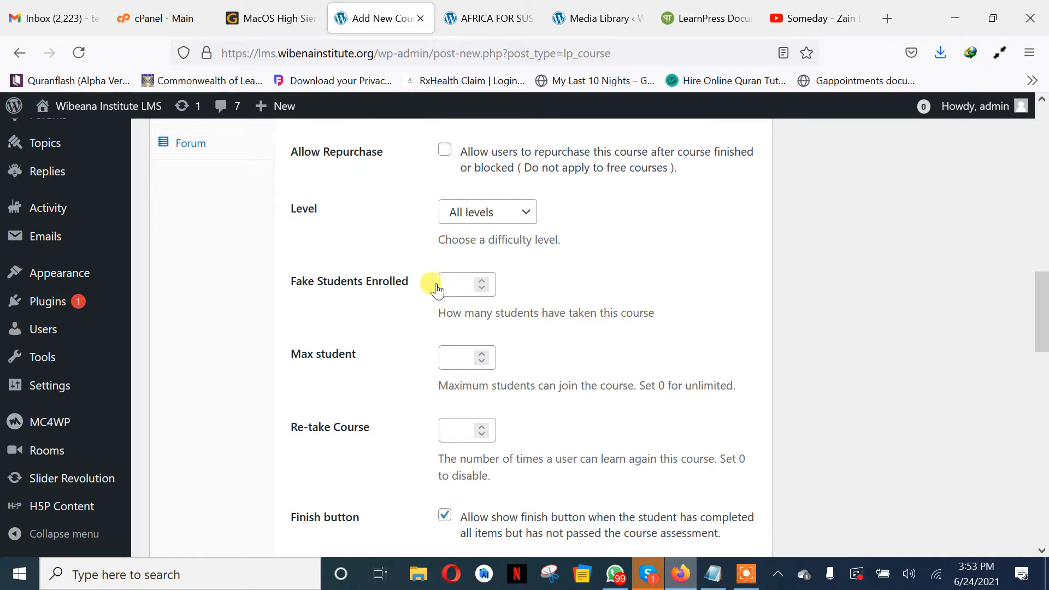
scroll(471, 290, "down", 1)
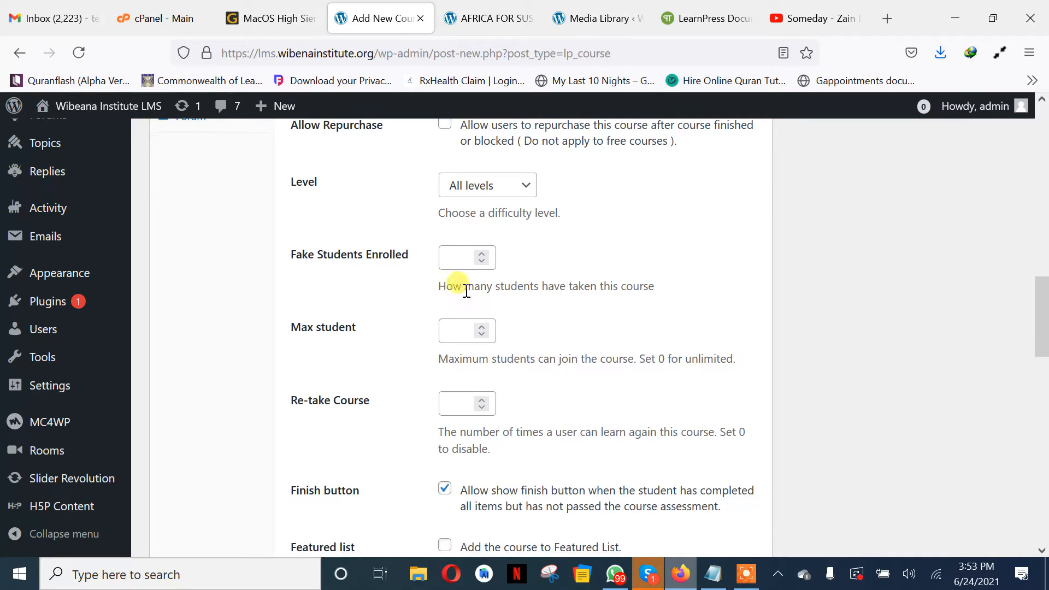
left_click(445, 261)
scroll(546, 315, "down", 2)
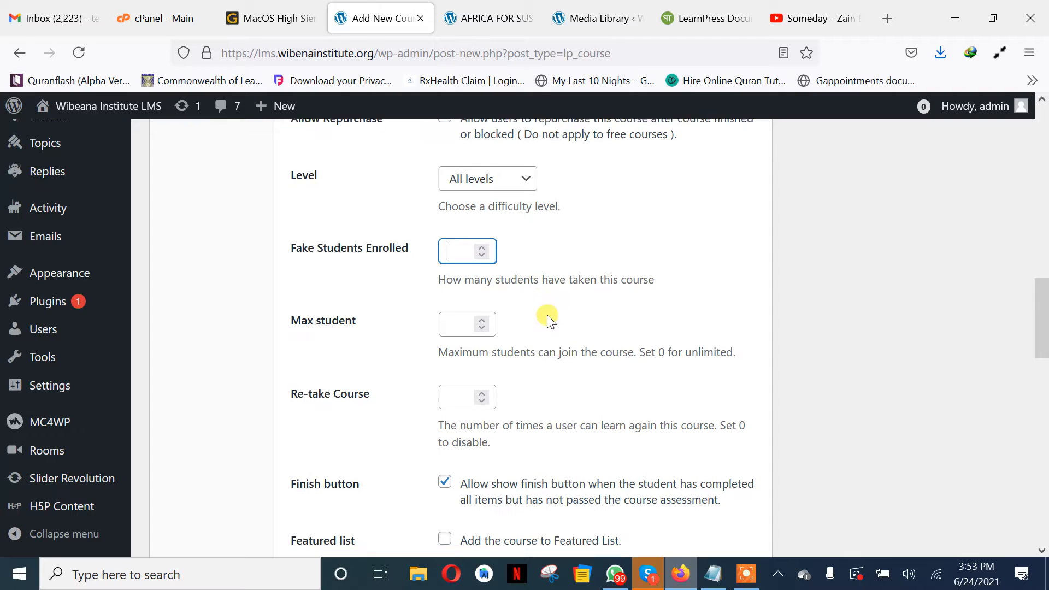
left_click(457, 266)
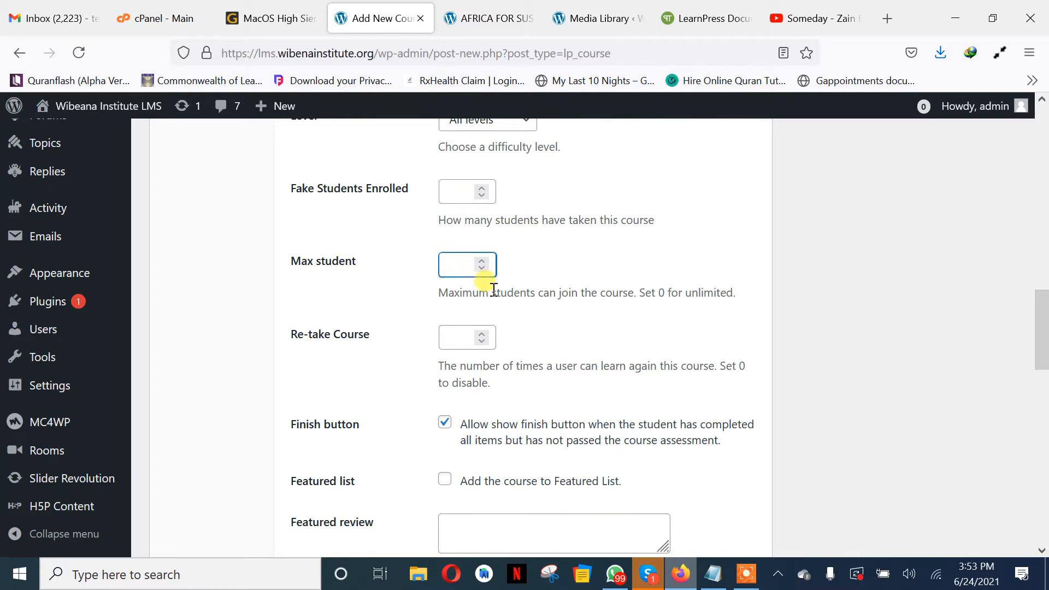
left_click_drag(496, 293, 632, 296)
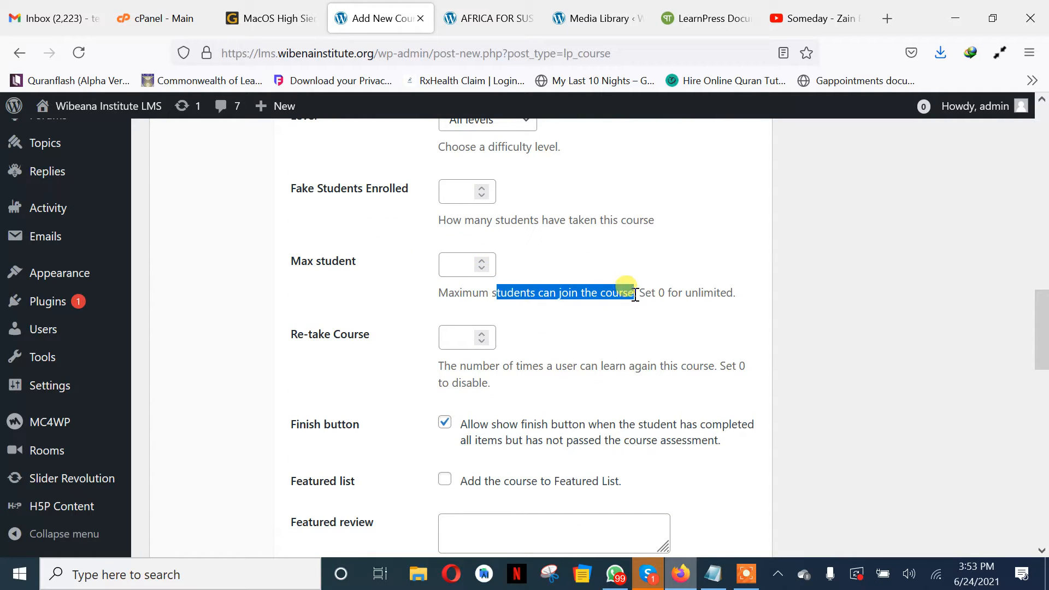
left_click(631, 291)
left_click(455, 271)
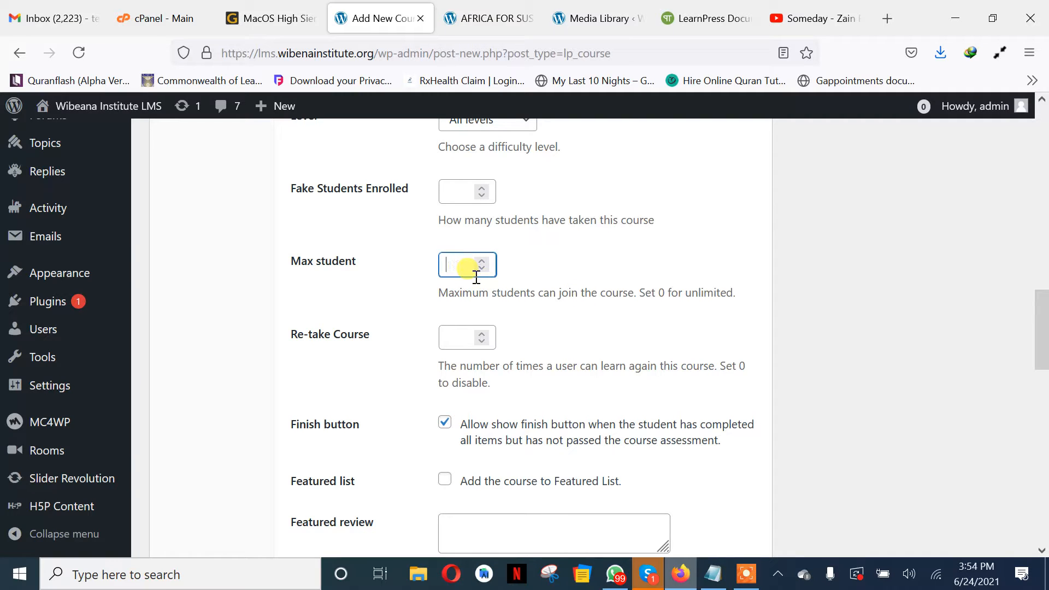
left_click(492, 304)
Review the descriptions of the Re-take Course and Finish button settings
scroll(494, 306, "down", 3)
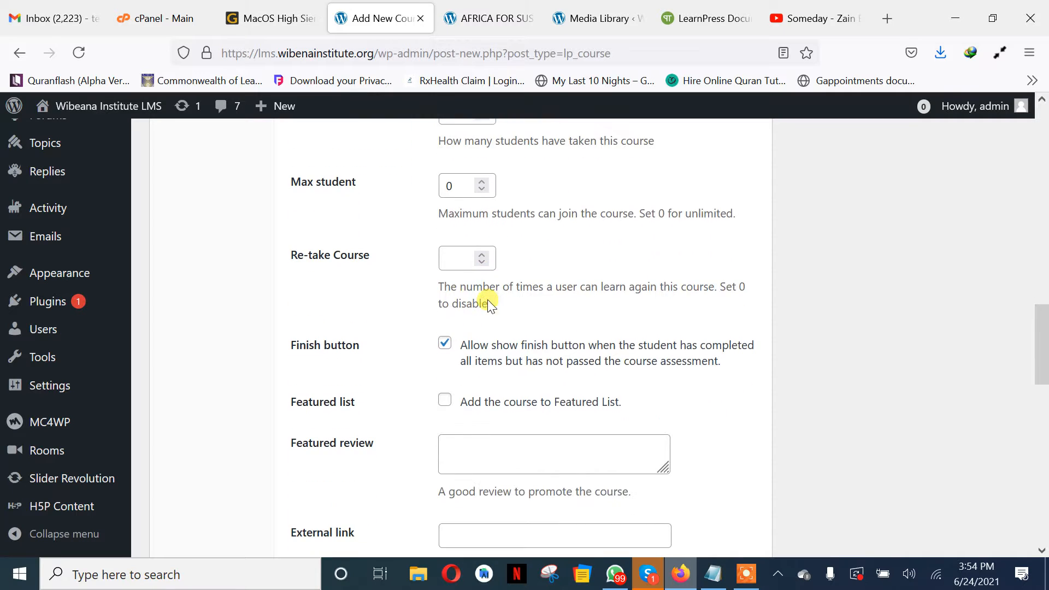
left_click_drag(472, 287, 706, 290)
left_click(448, 258)
scroll(473, 315, "down", 3)
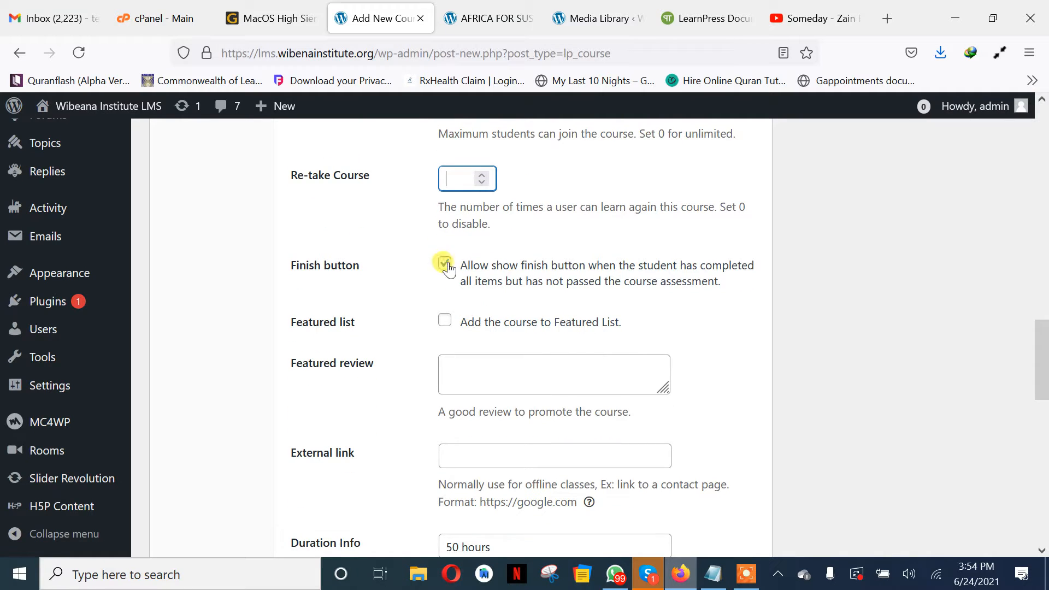
left_click_drag(488, 266, 740, 287)
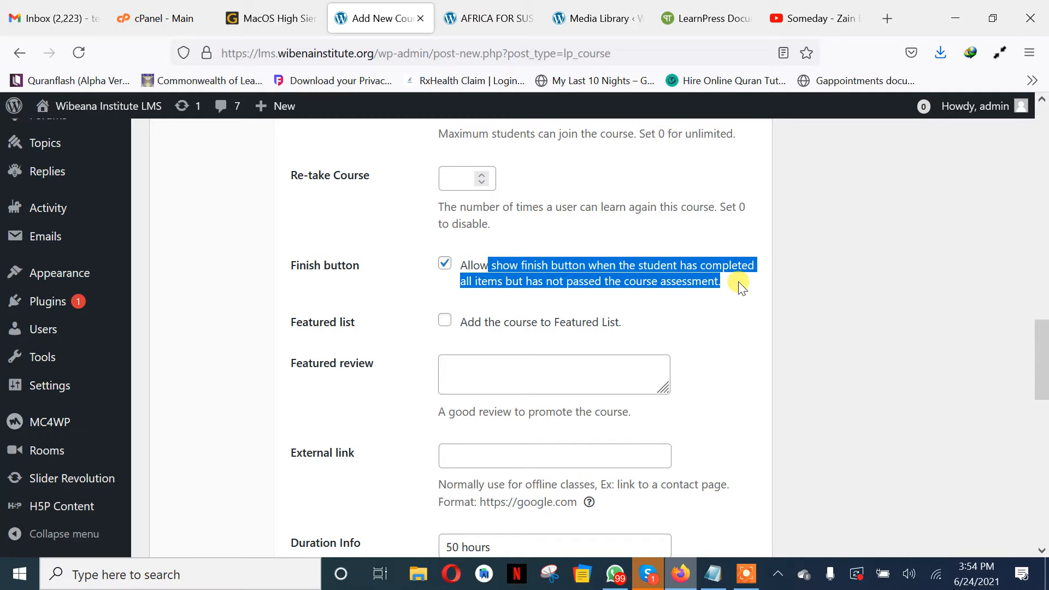
left_click(740, 287)
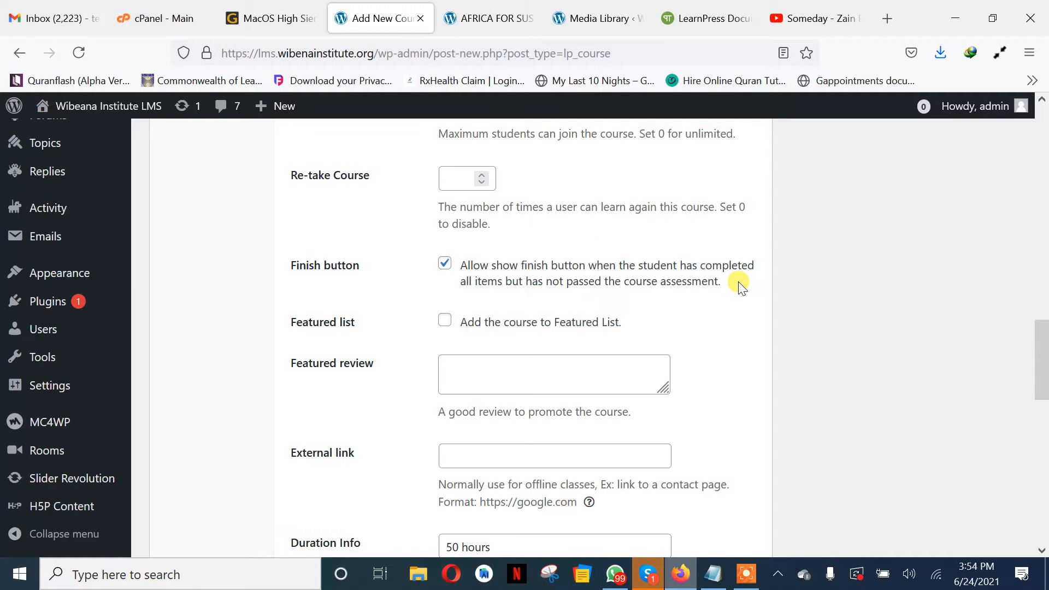
Review the Finish button description and the remaining general course settings, from Featured list to Media Intro
left_click_drag(740, 286, 464, 266)
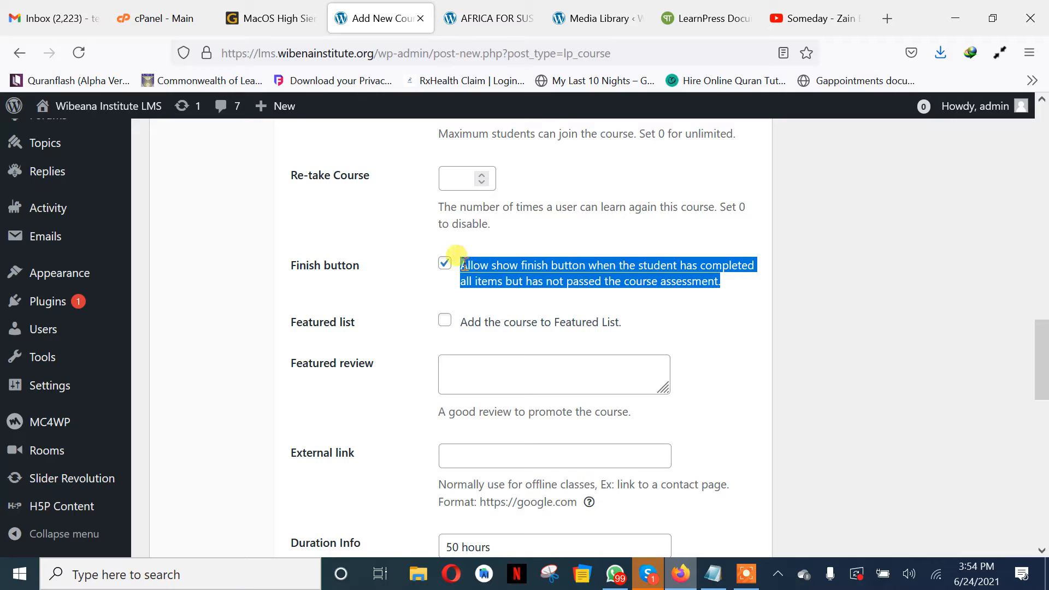
left_click(746, 295)
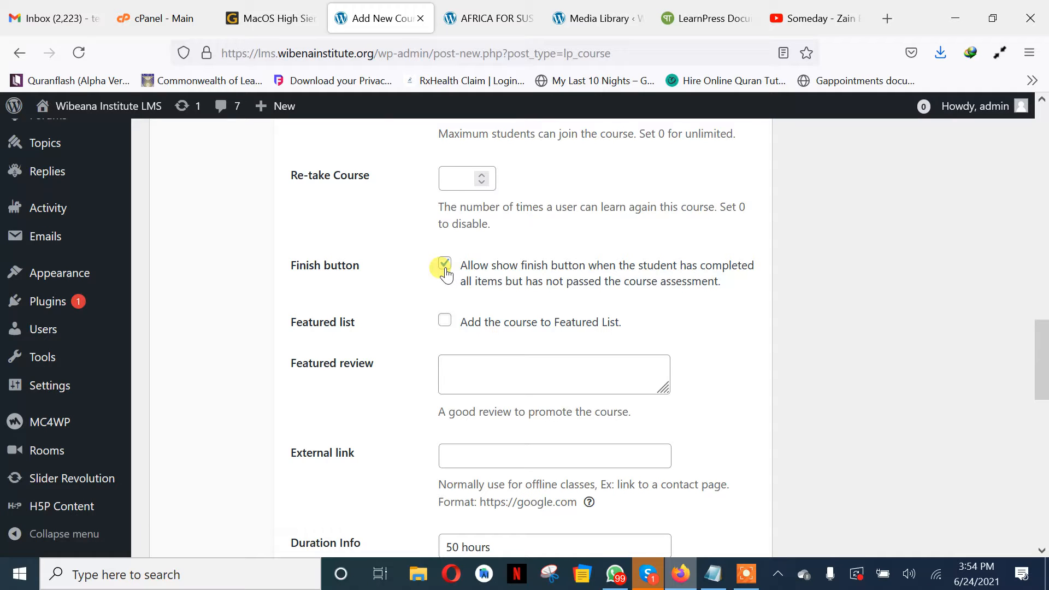
scroll(436, 312, "down", 2)
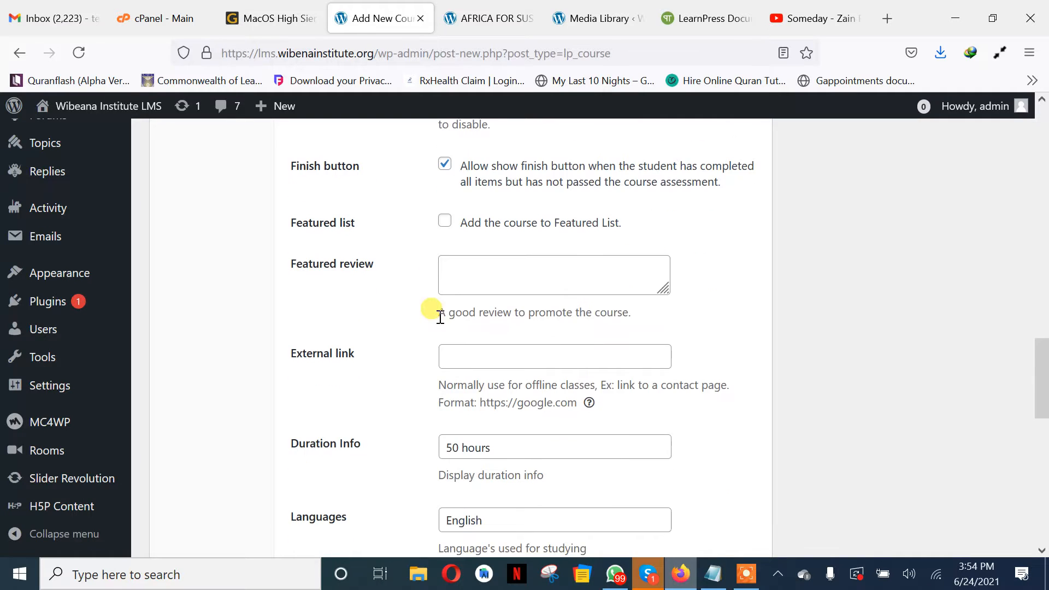
scroll(438, 316, "down", 3)
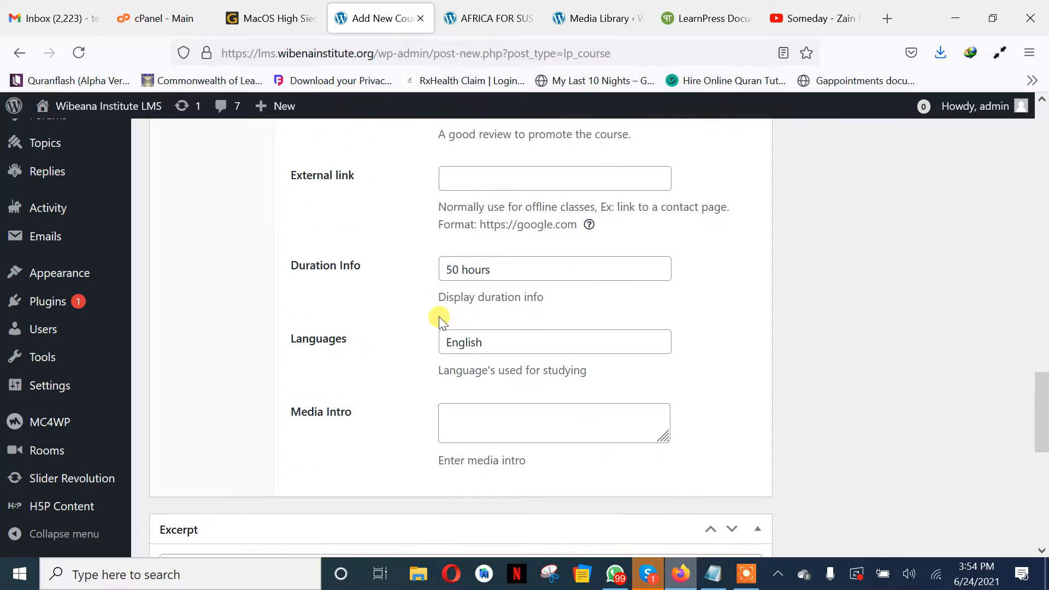
scroll(438, 316, "up", 10)
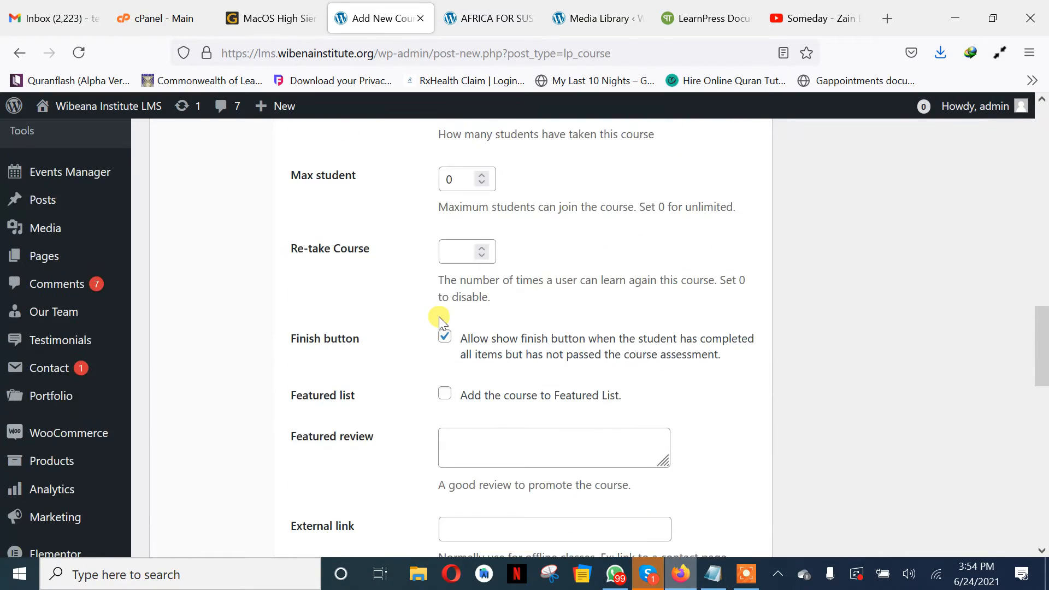
scroll(438, 316, "up", 6)
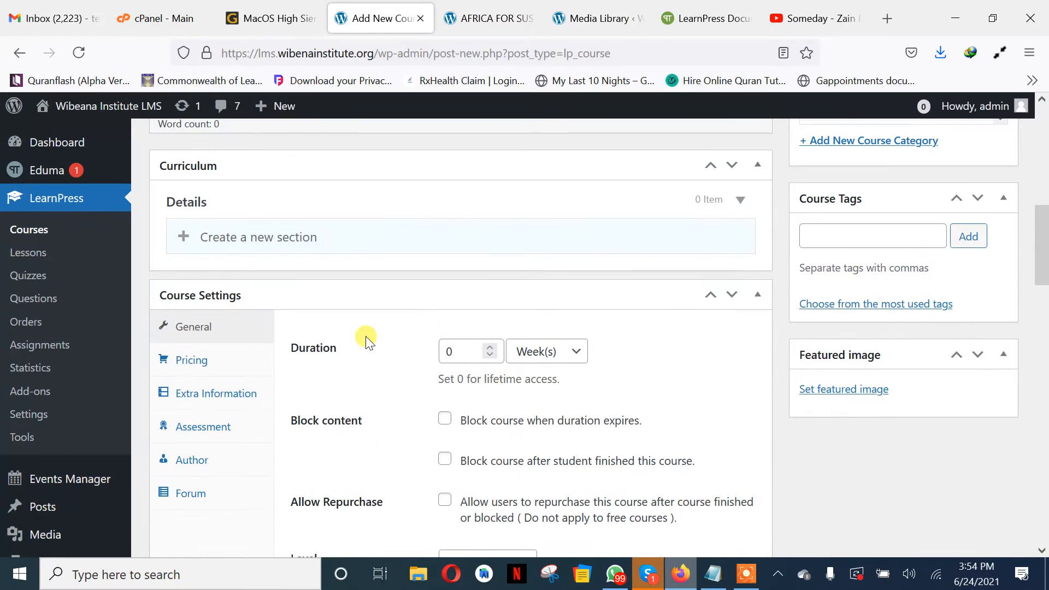
Review the course's pricing settings, including regular price, sale price and the no-requirement enrolment option
scroll(328, 311, "down", 2)
left_click(214, 273)
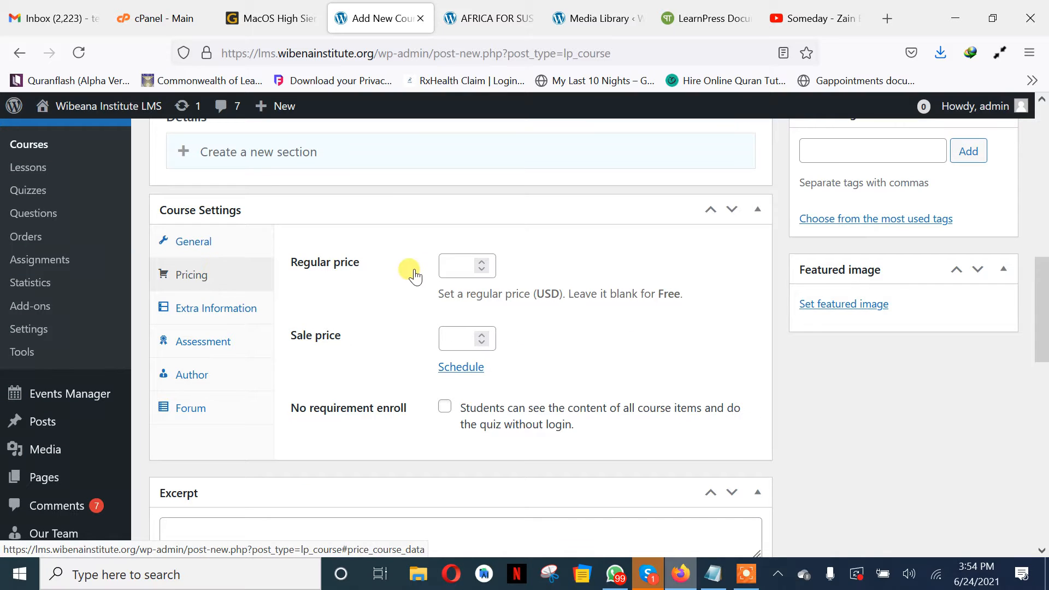
left_click(448, 264)
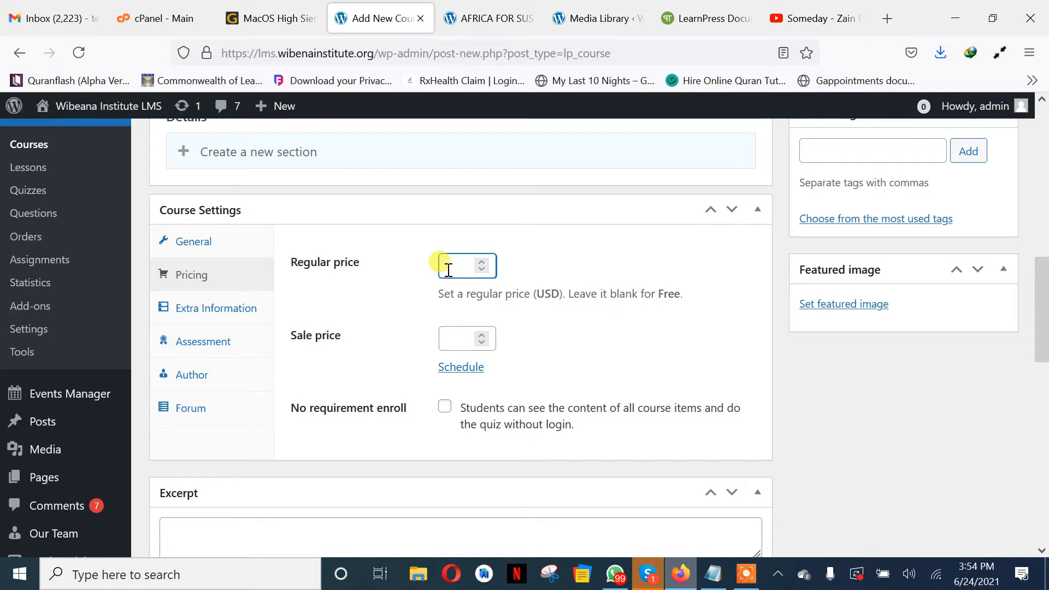
left_click(424, 290)
scroll(426, 292, "down", 2)
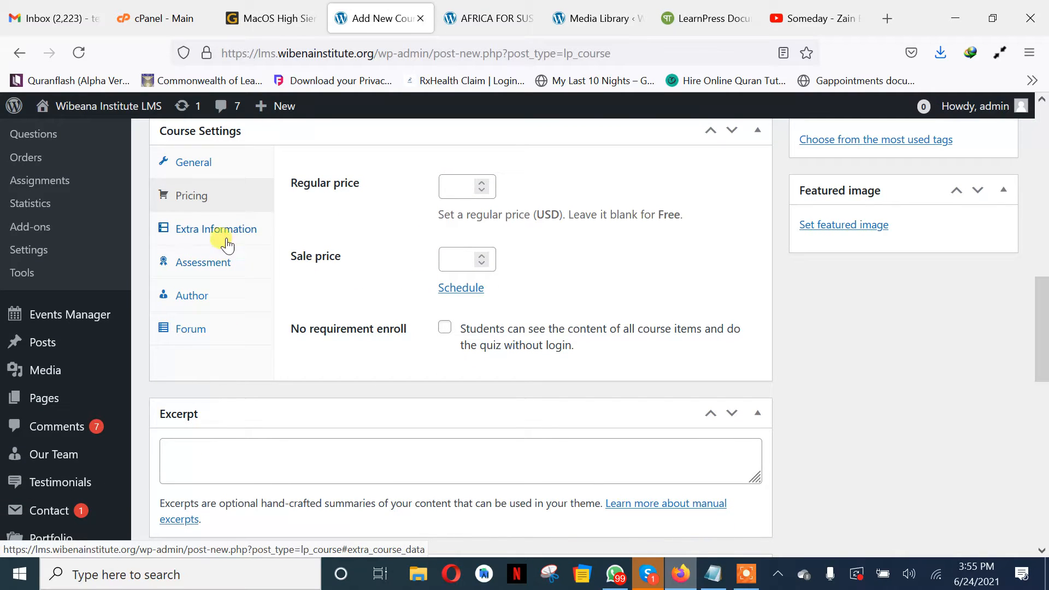
Try adding a Requirements entry and a Target Audience entry to the course's extra information, removing each blank entry
left_click(200, 229)
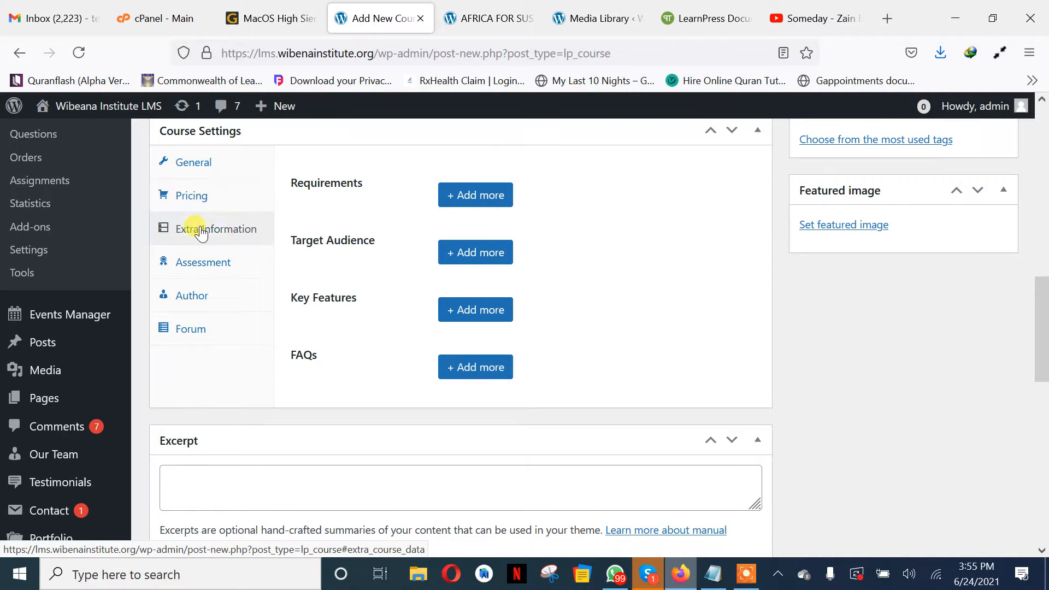
left_click(445, 194)
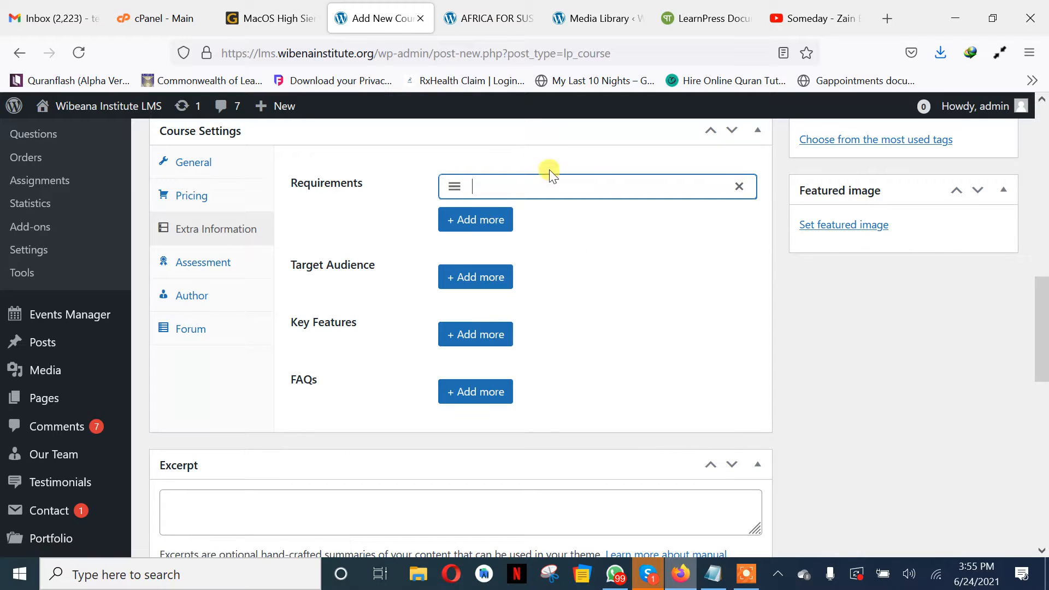
left_click(739, 187)
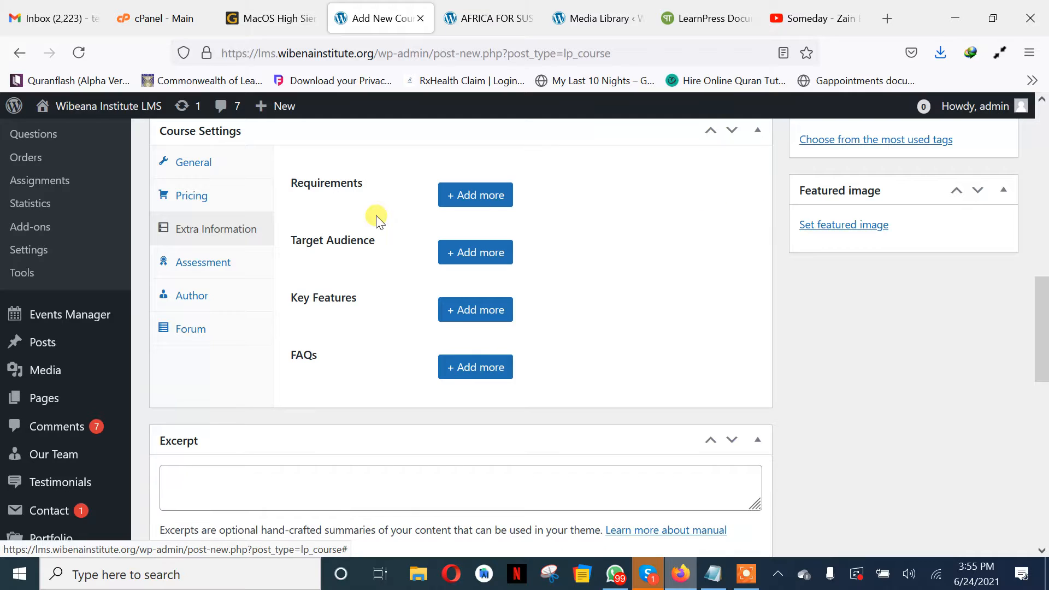
left_click(472, 251)
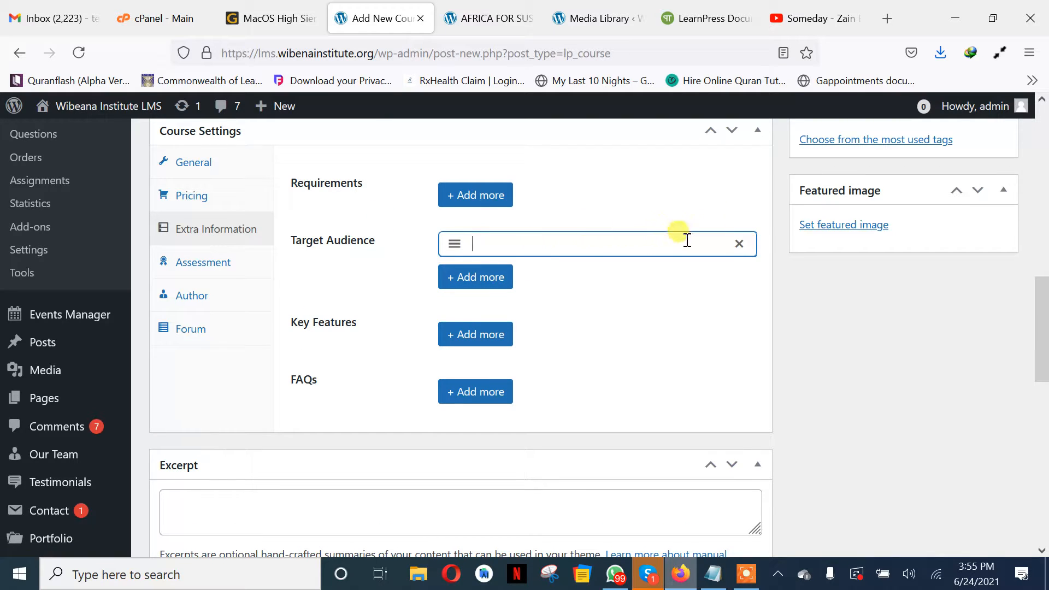
left_click(739, 244)
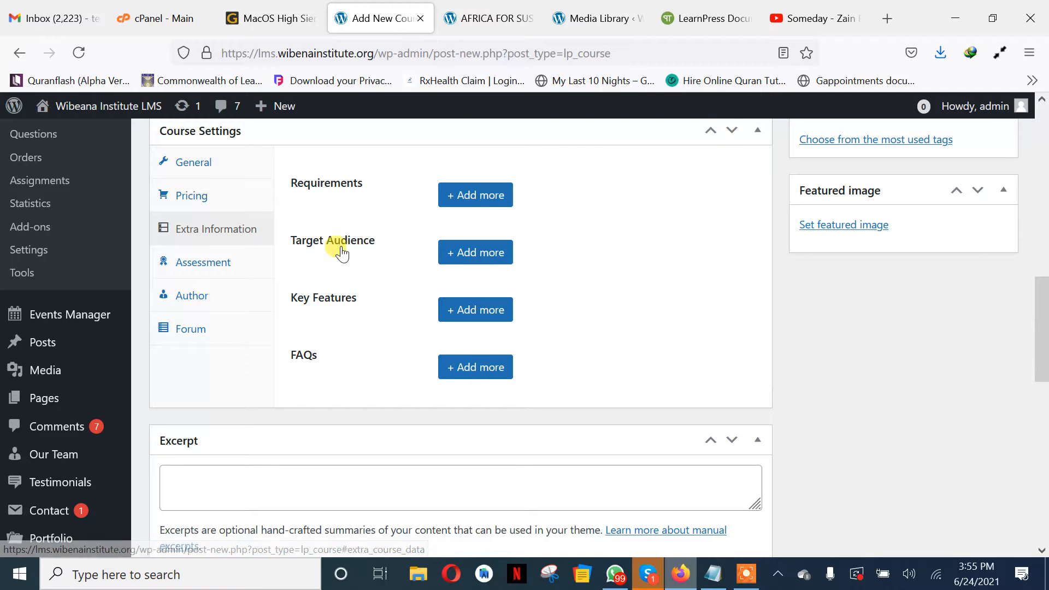
Examine the course's assessment settings, covering the evaluation methods and the passing grade
left_click(196, 264)
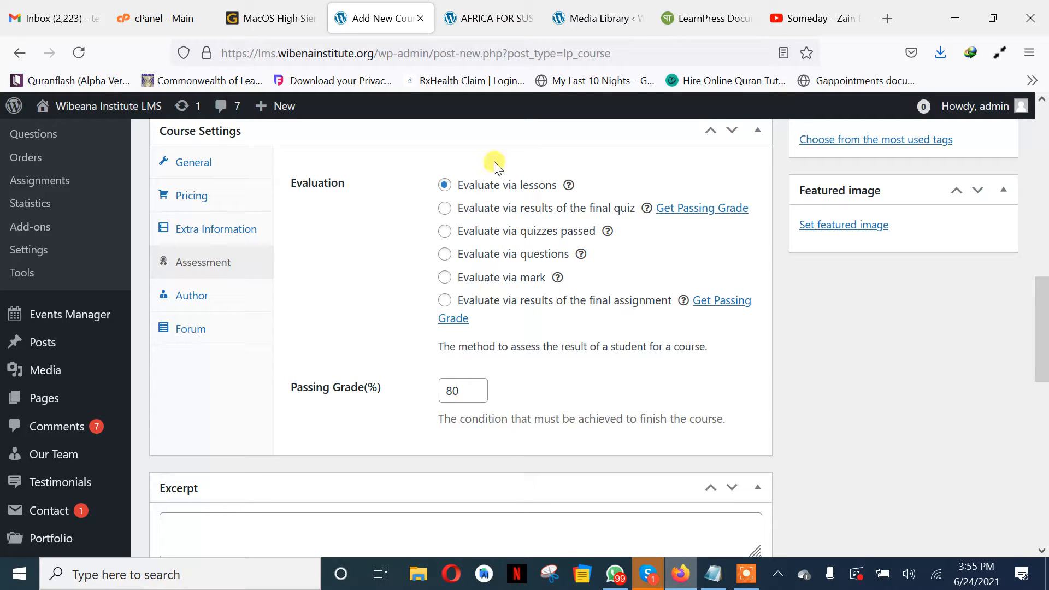
left_click_drag(473, 392, 446, 390)
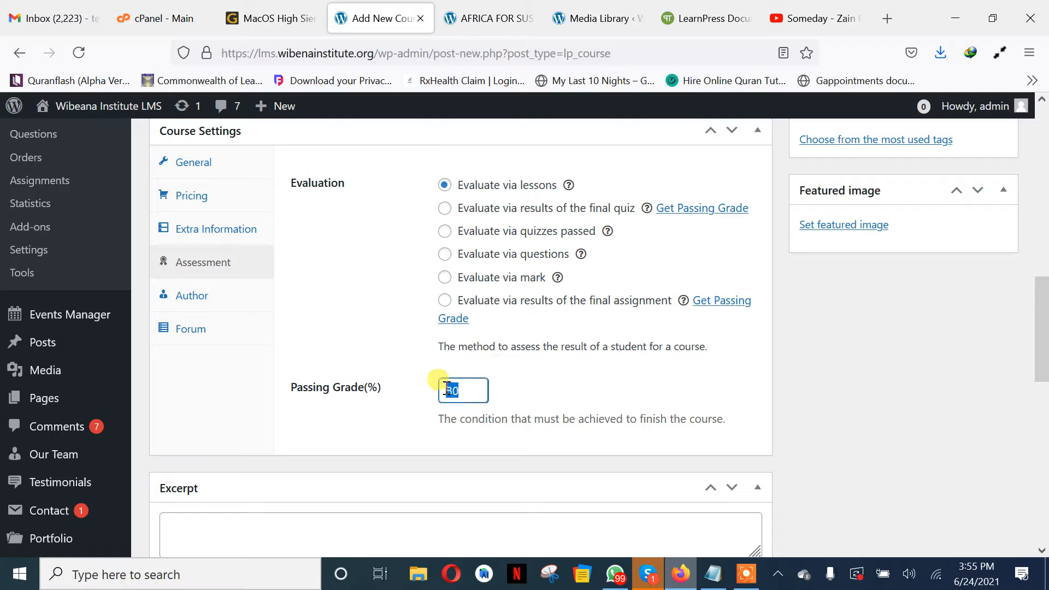
Keep admin as the course author and add the other listed user's e-mail account as co-instructor
left_click(231, 300)
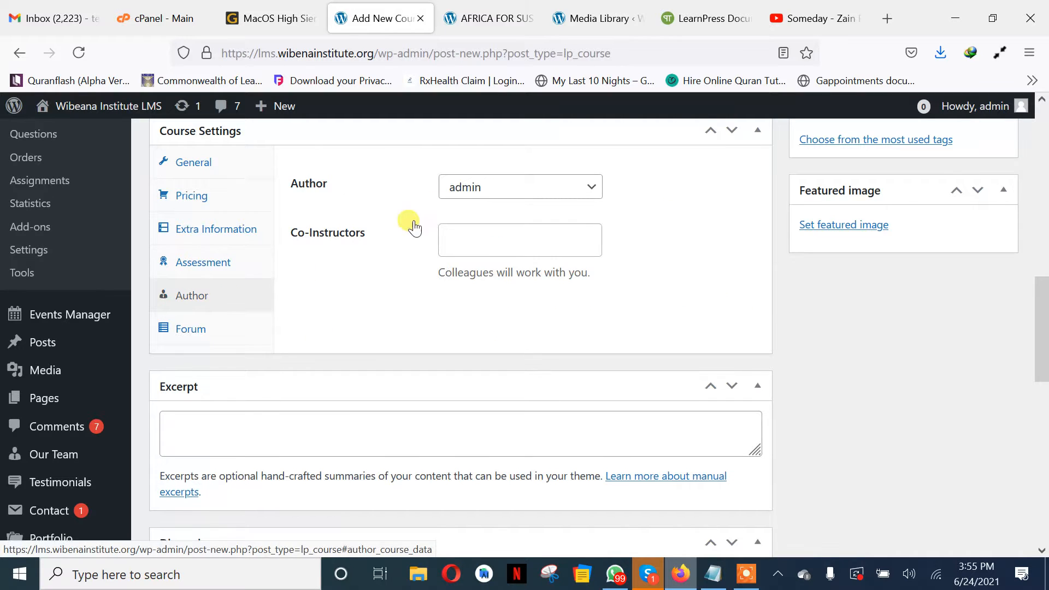
left_click(546, 190)
left_click(551, 194)
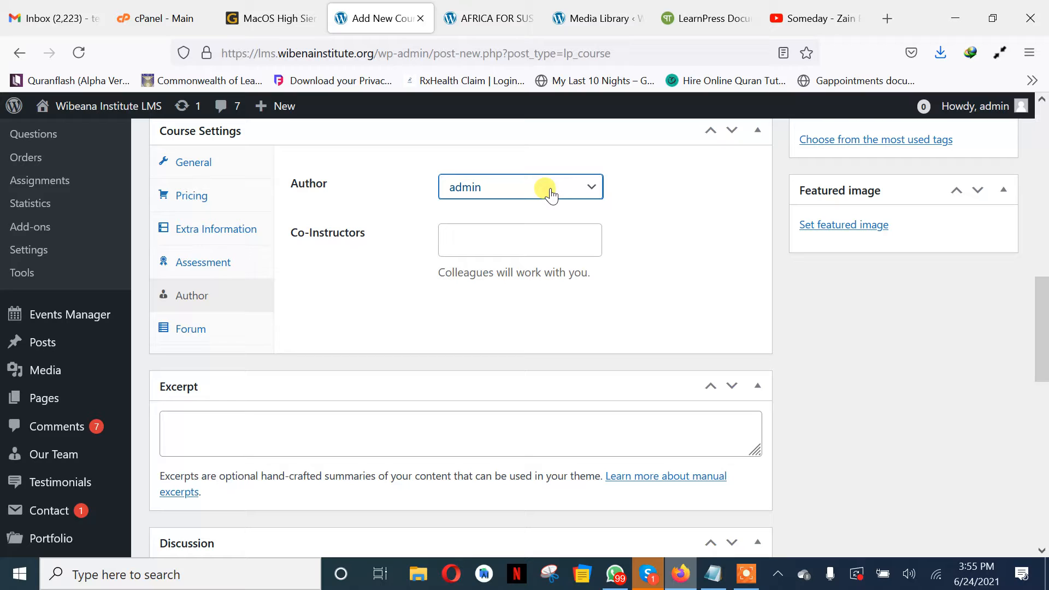
left_click(503, 228)
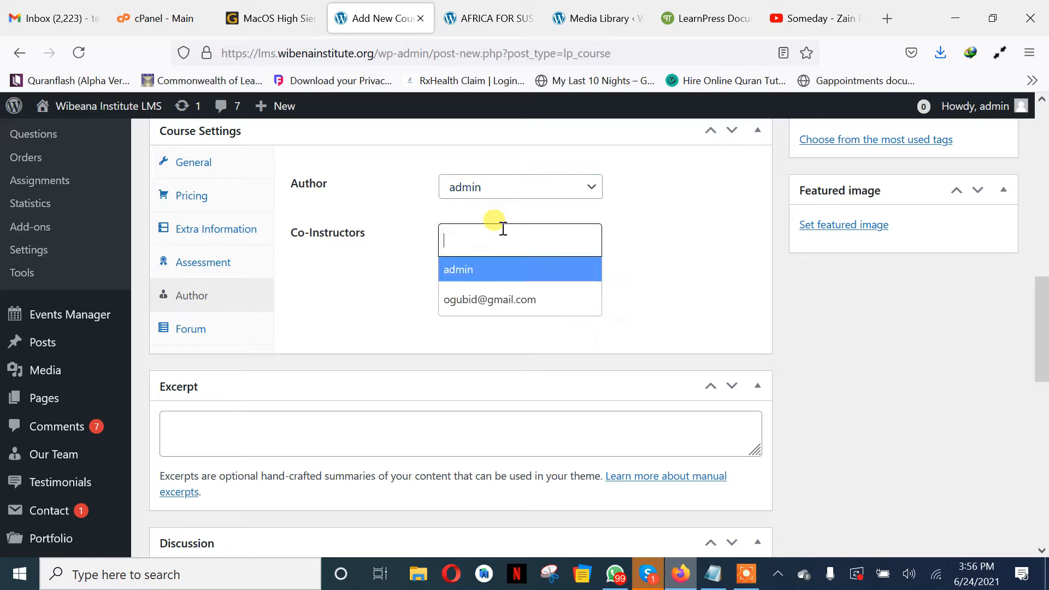
left_click(497, 302)
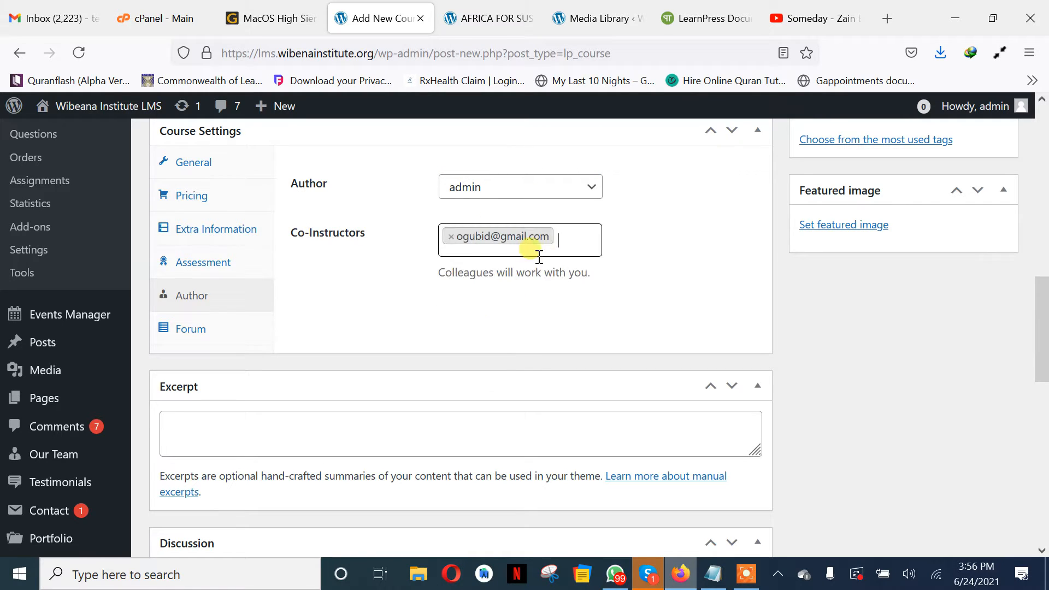
Clear the co-instructor entry and select the same co-instructor account again
left_click(576, 239)
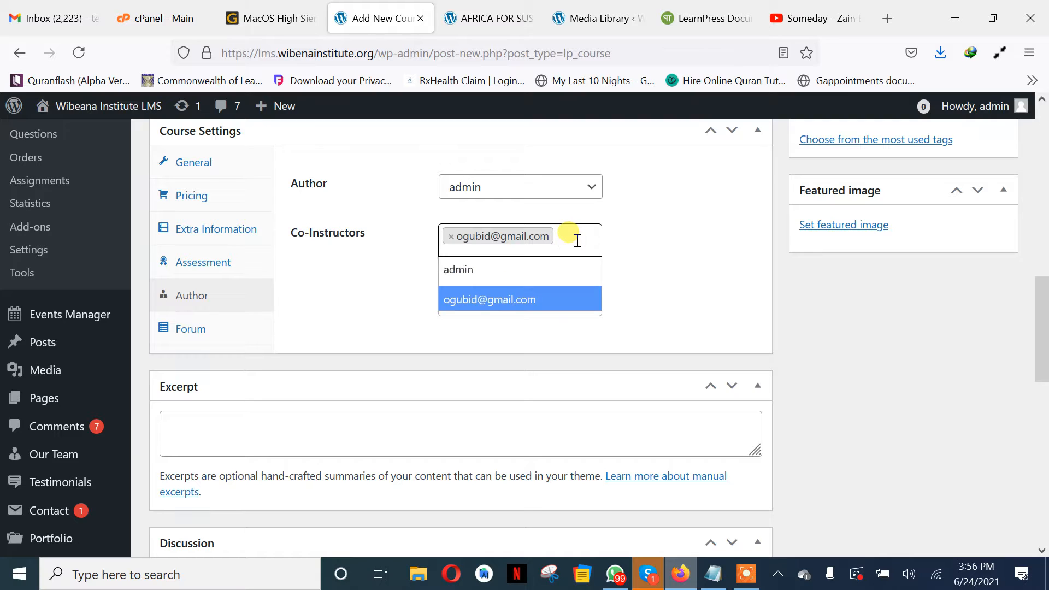
key("BackSpace")
key("BackSpace")
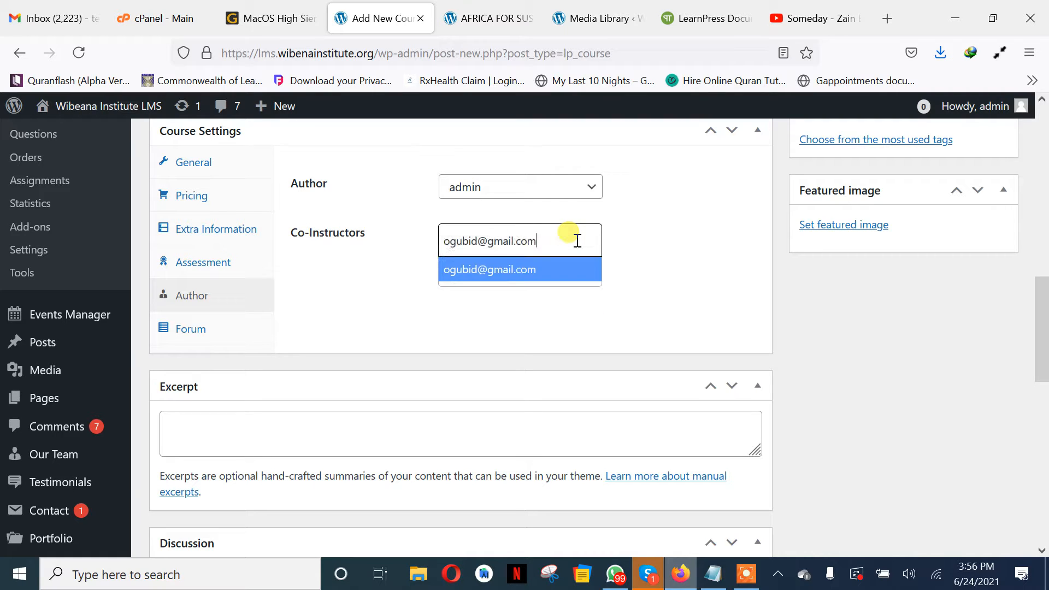
key("BackSpace")
key("BackSpace")
key("BackSpace")
key("BackSpace")
key("BackSpace")
key("BackSpace")
key("BackSpace")
key("BackSpace")
key("BackSpace")
key("BackSpace")
key("BackSpace")
key("BackSpace")
key("BackSpace")
key("BackSpace")
key("BackSpace")
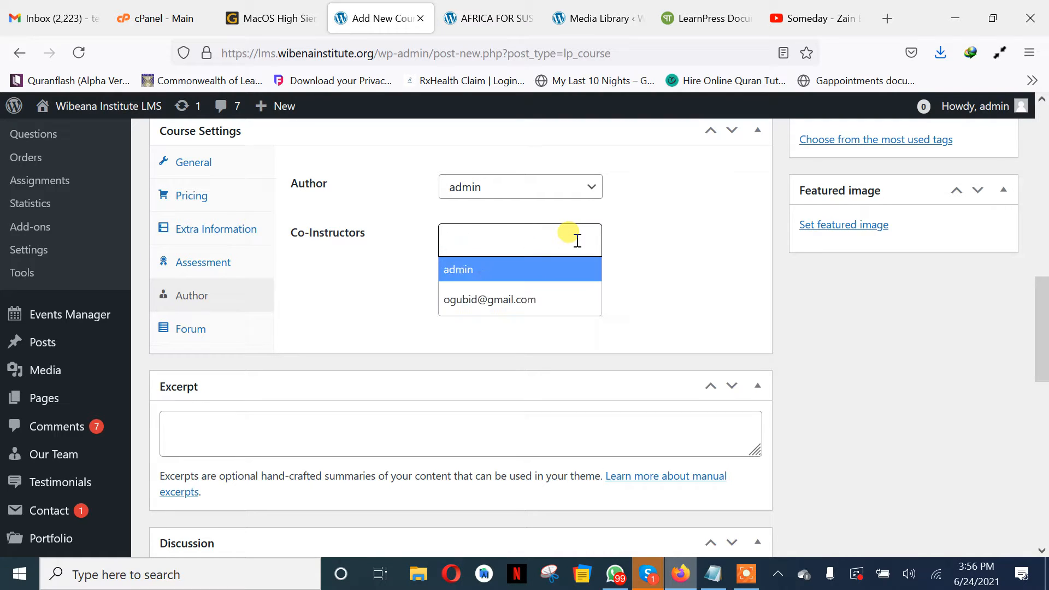
left_click(547, 298)
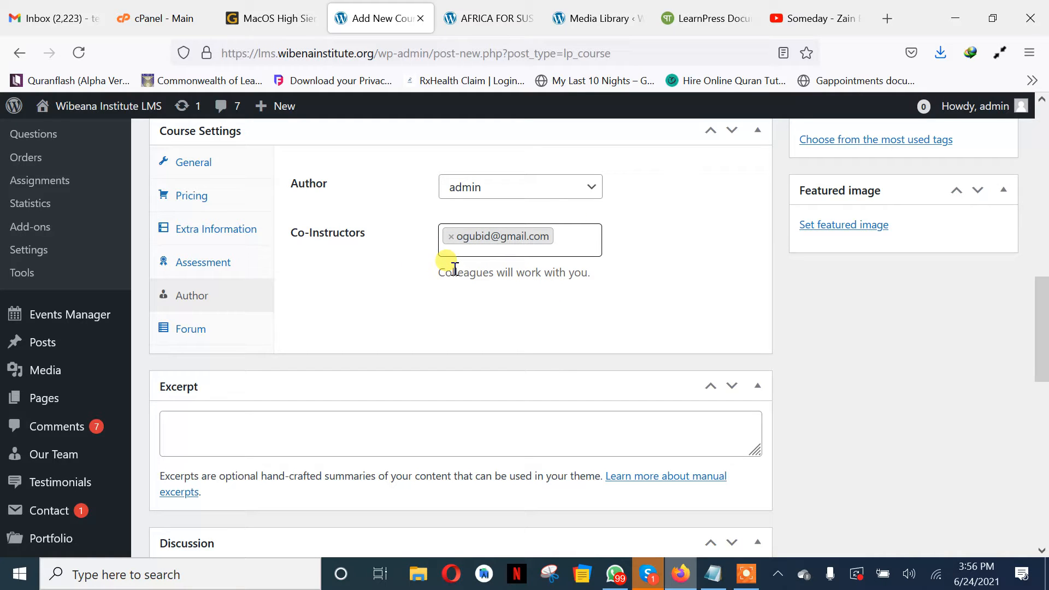
Enable the course's bbPress forum, assign AFRICA FOR SUSTAINABLE DEVELOPMENT FELLOWSHIP as its forum, and restrict access to enrolled users
left_click(221, 331)
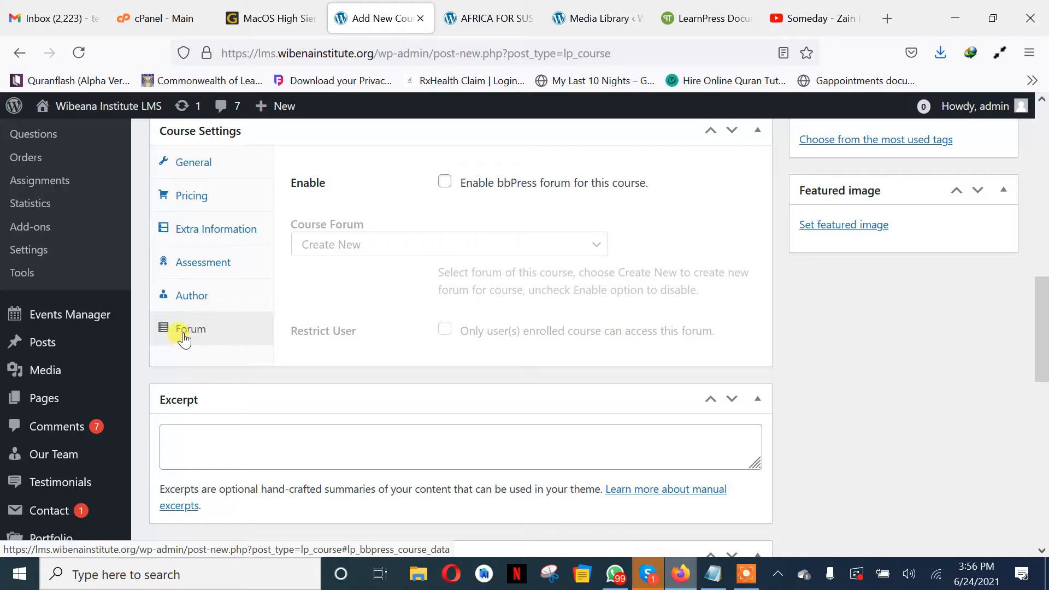
left_click(444, 182)
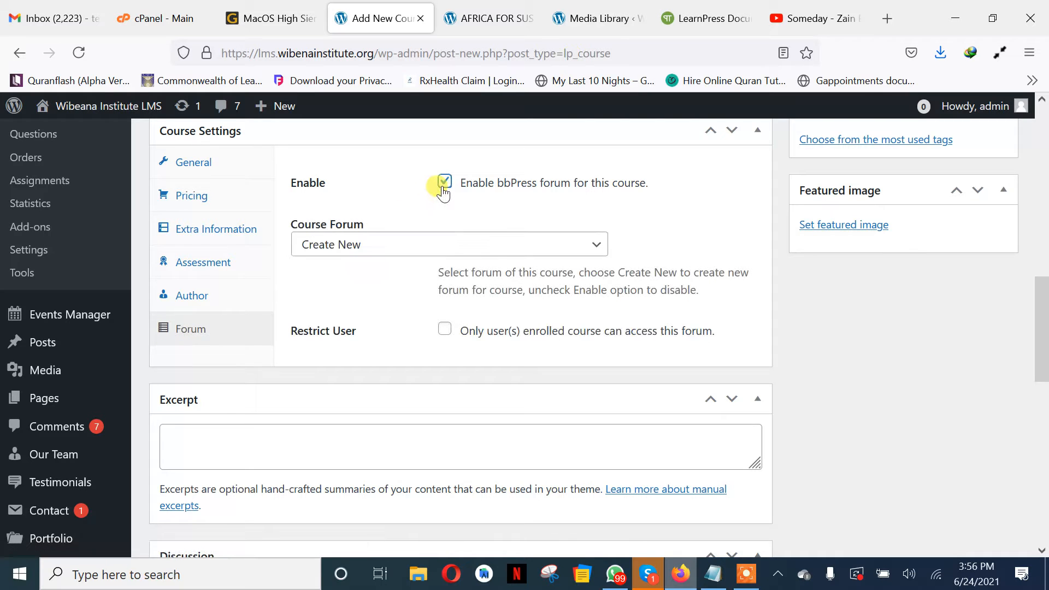
left_click(470, 244)
left_click(462, 293)
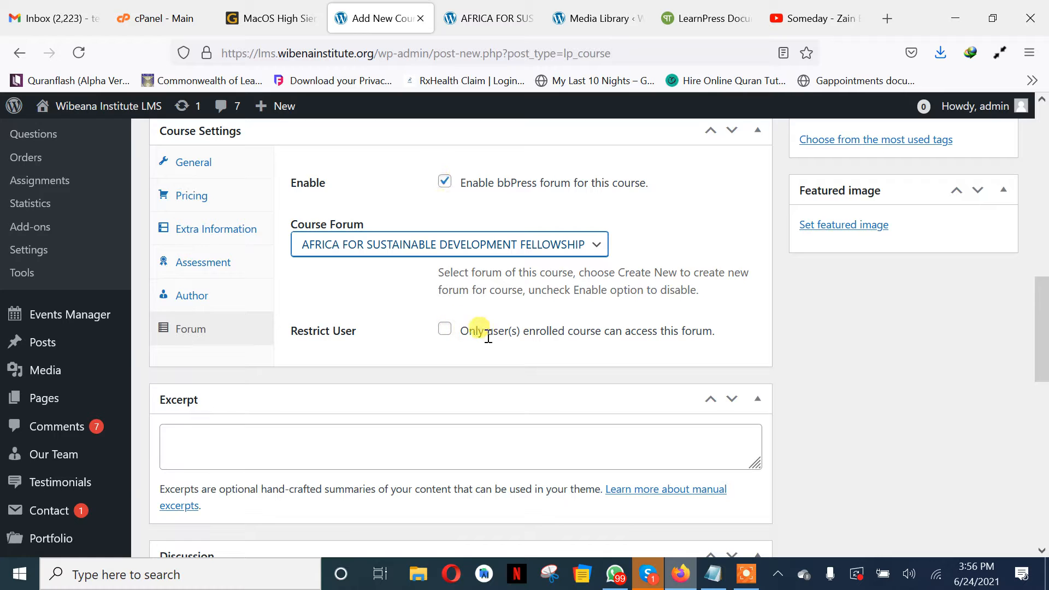
left_click(445, 331)
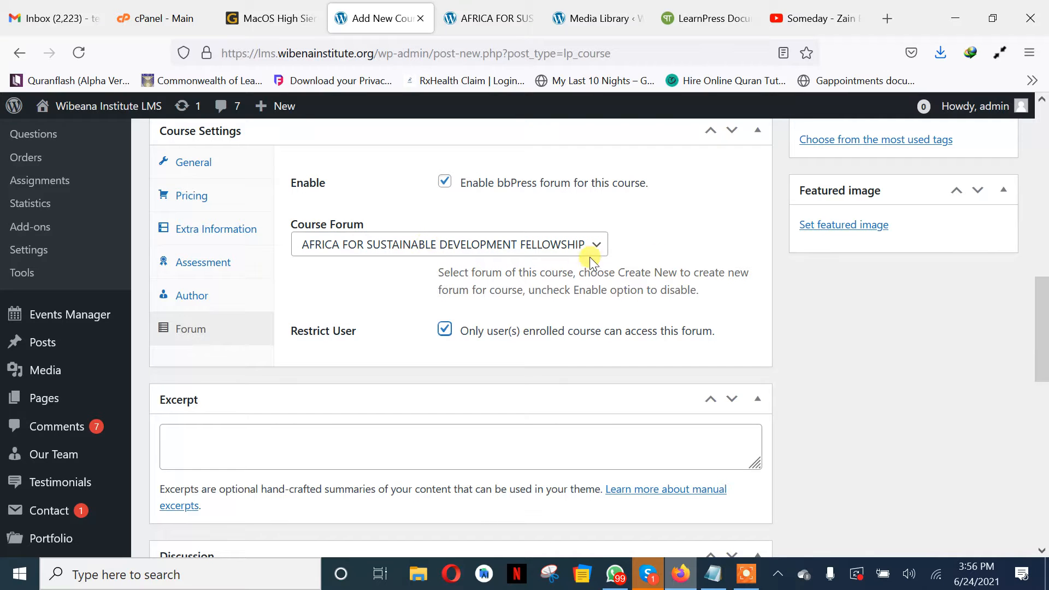
Create a curriculum section named "Week One"
scroll(663, 254, "up", 3)
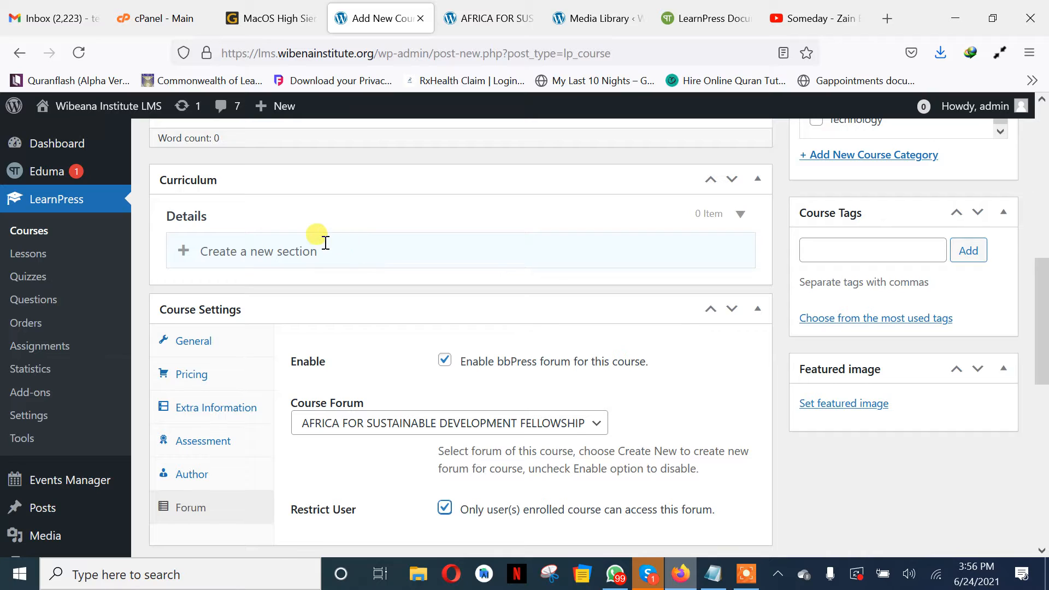
scroll(320, 241, "up", 1)
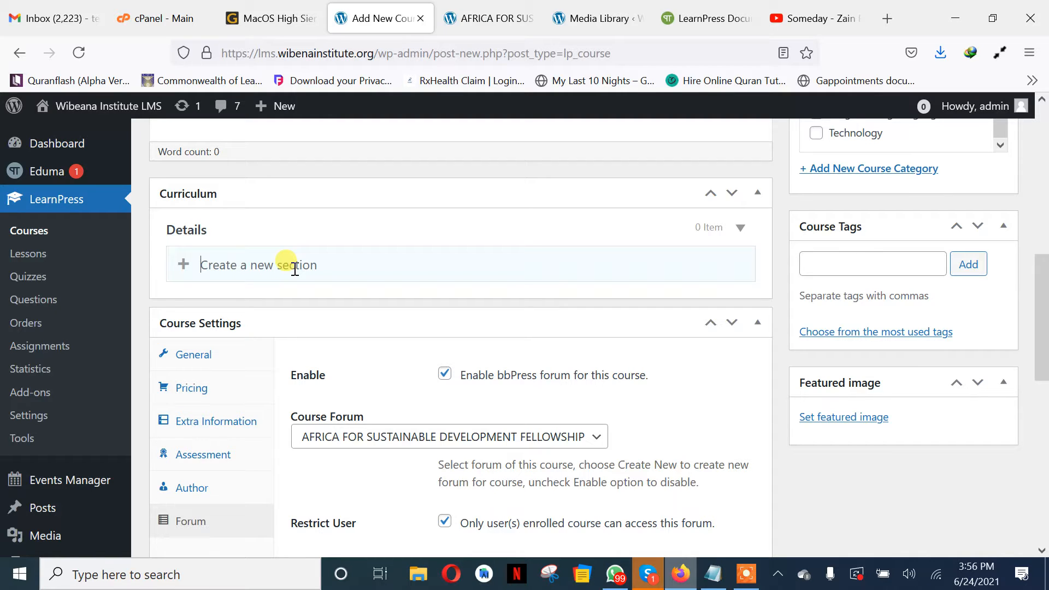
type("Week One")
key("Return")
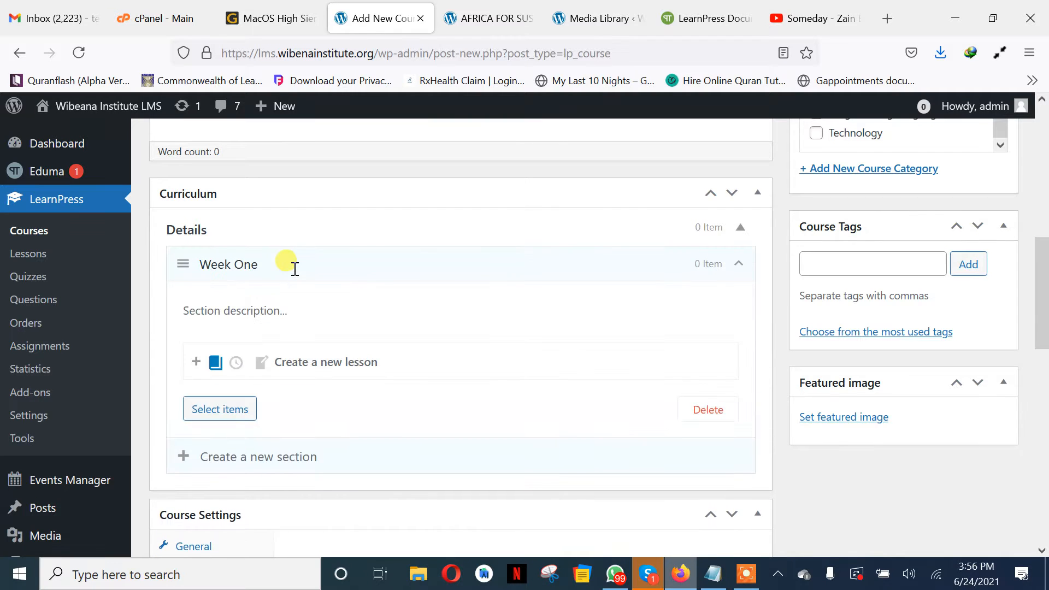
Add a lesson named "Topic 1" to the Week One section
scroll(295, 268, "down", 2)
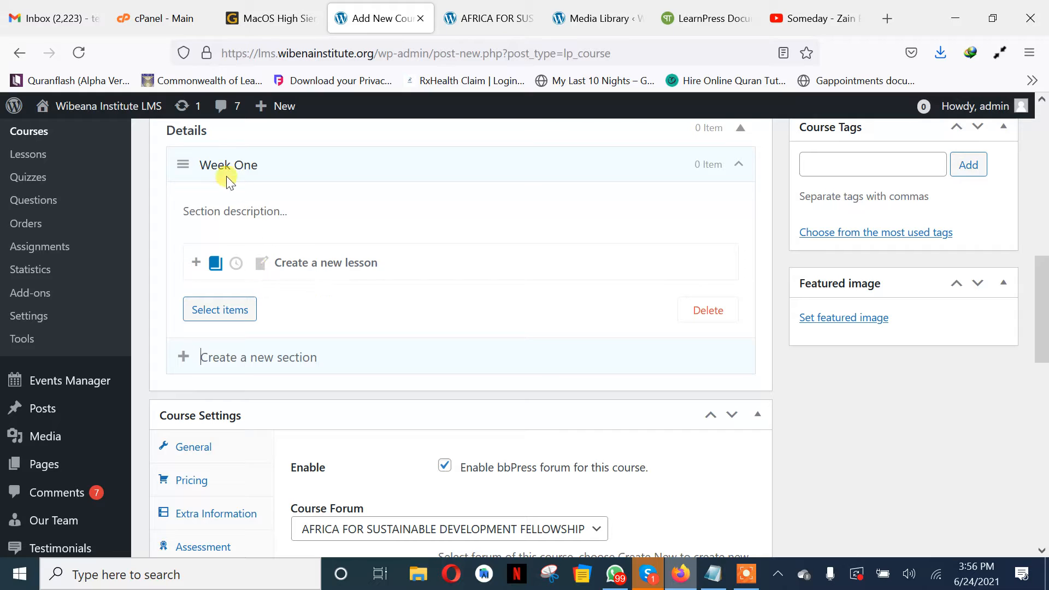
left_click(377, 271)
type("Top")
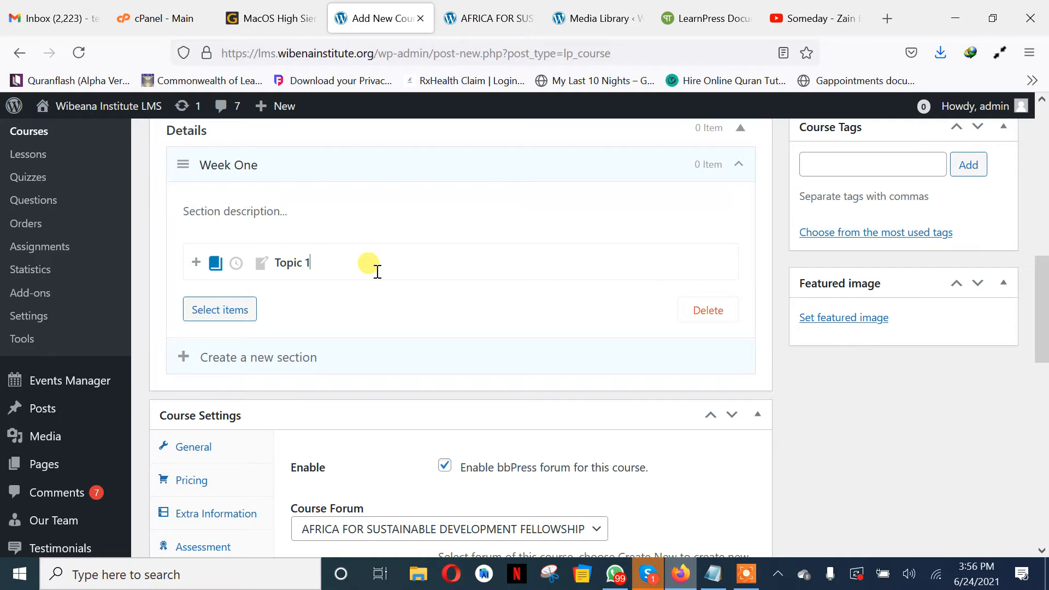
type("ic 1")
key("Return")
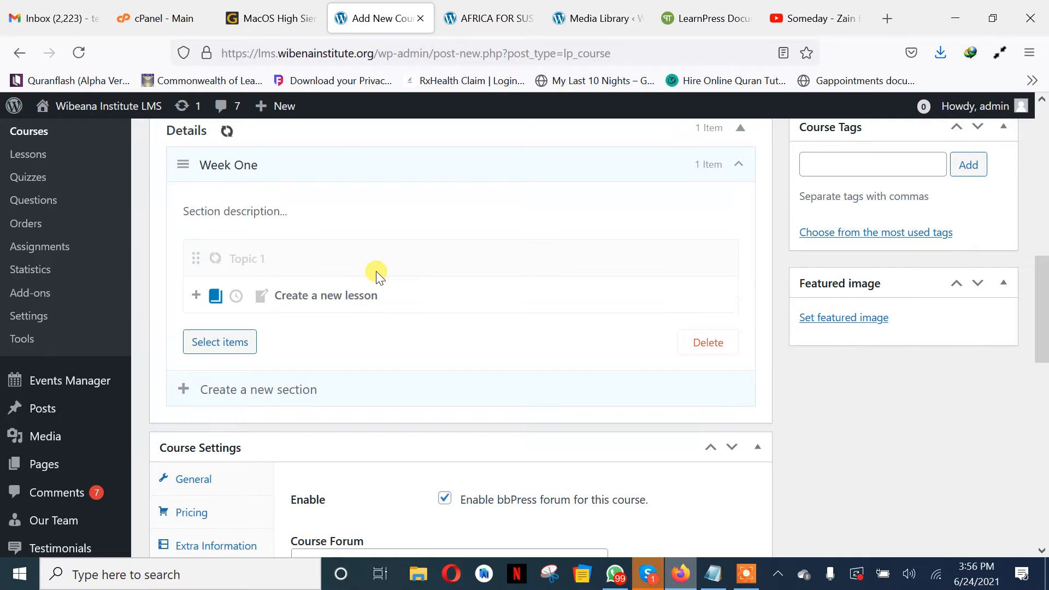
Add a quiz named "Quiz 1" to the Week One section
left_click(236, 297)
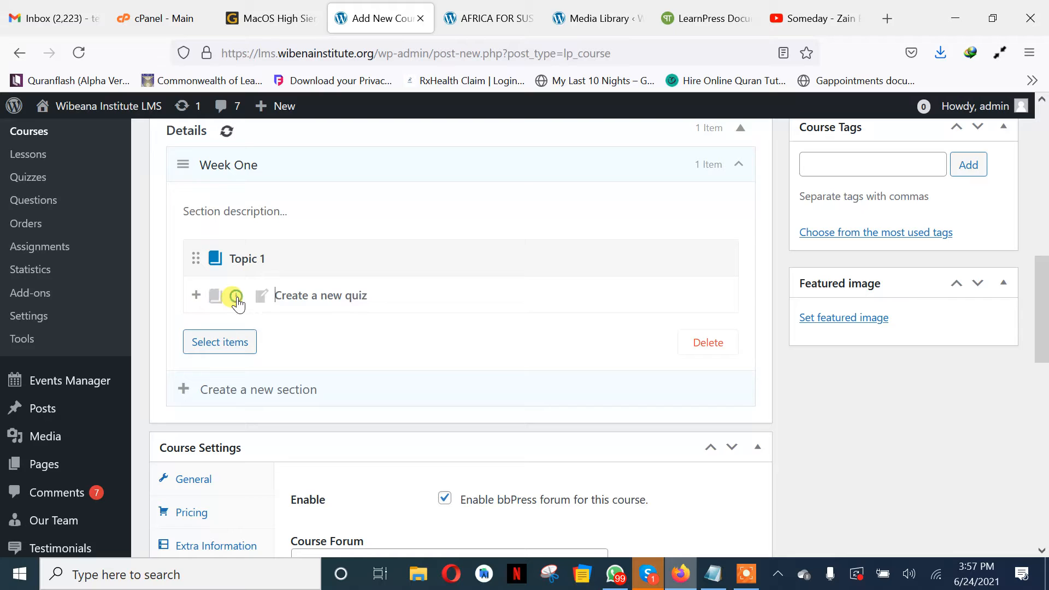
type("Quiz 1")
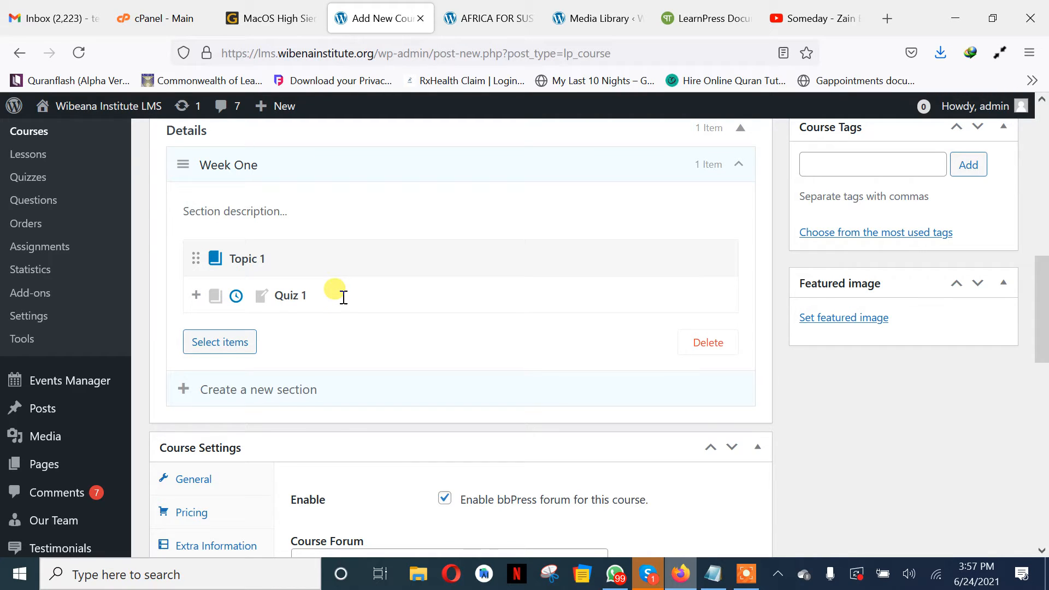
key("Return")
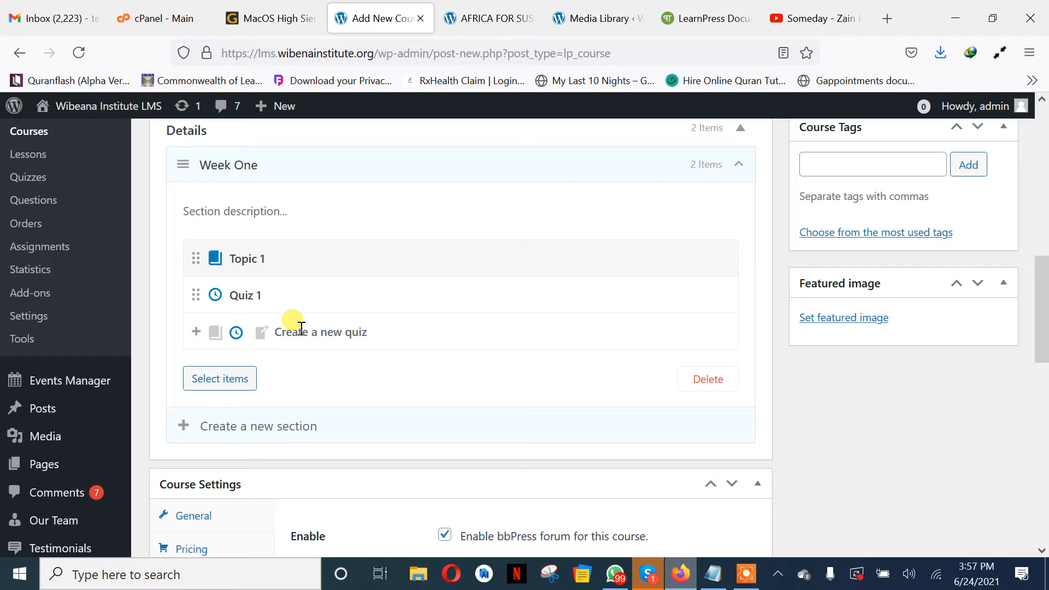
Add a lesson named "Topic 2" to the Week One section below Quiz 1
left_click(214, 333)
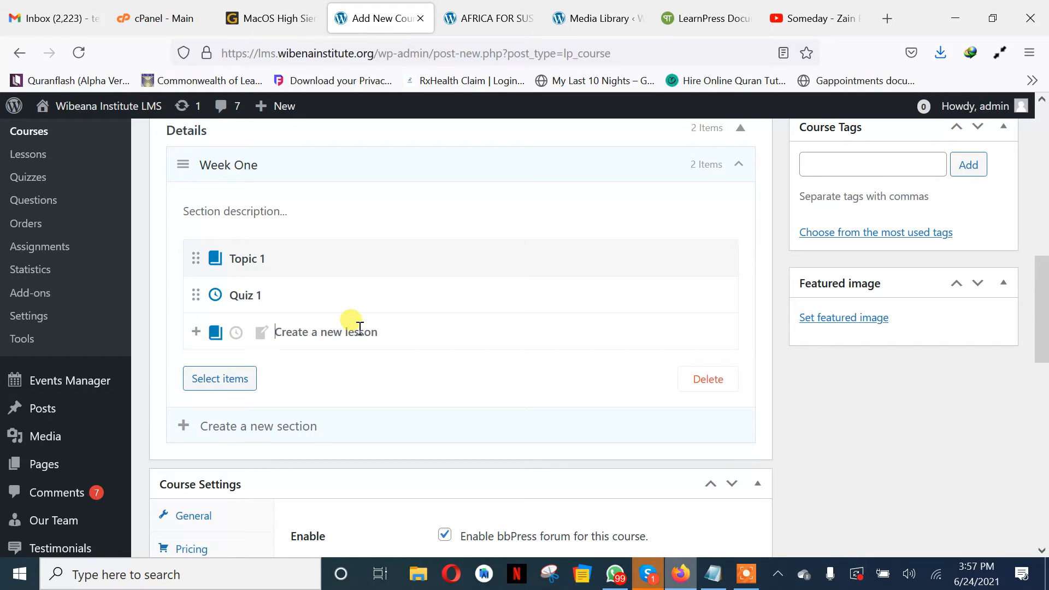
type("Topic 2")
key("Return")
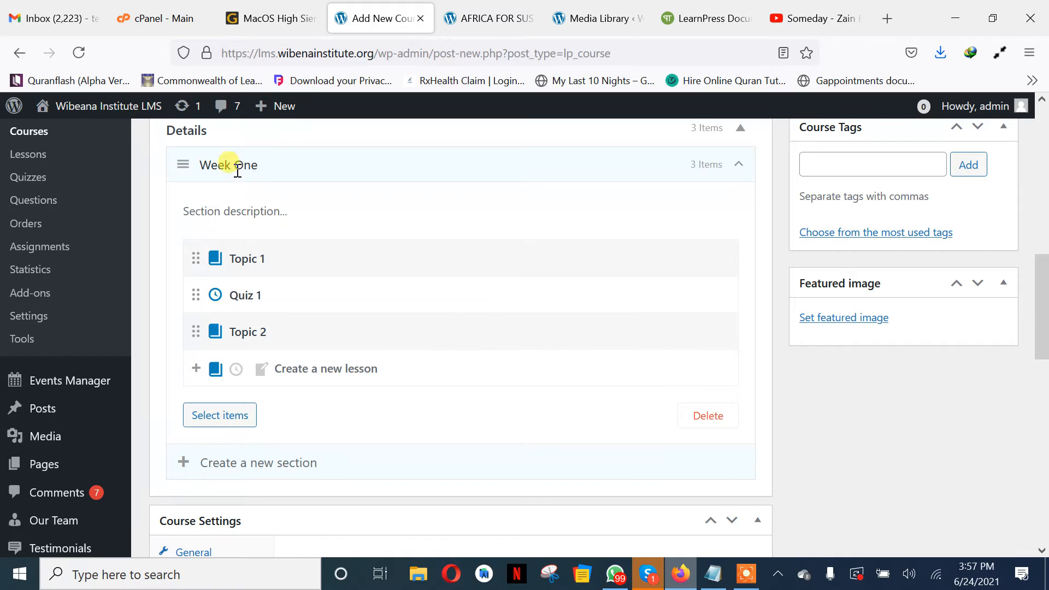
Add an assignment named "Asignment 1" to the Week One section below Topic 2
scroll(290, 286, "down", 7)
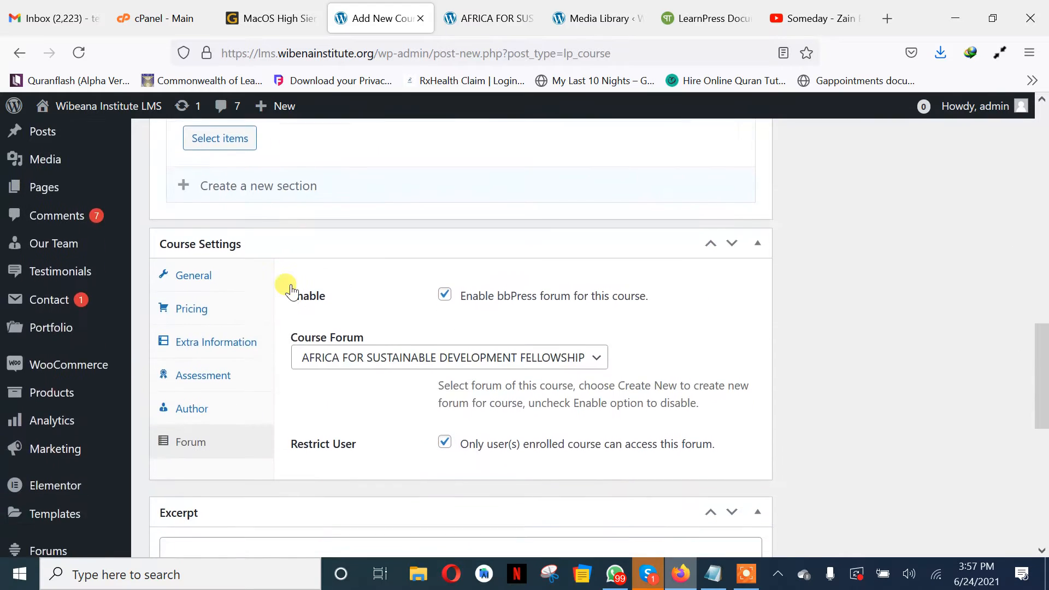
scroll(291, 287, "up", 5)
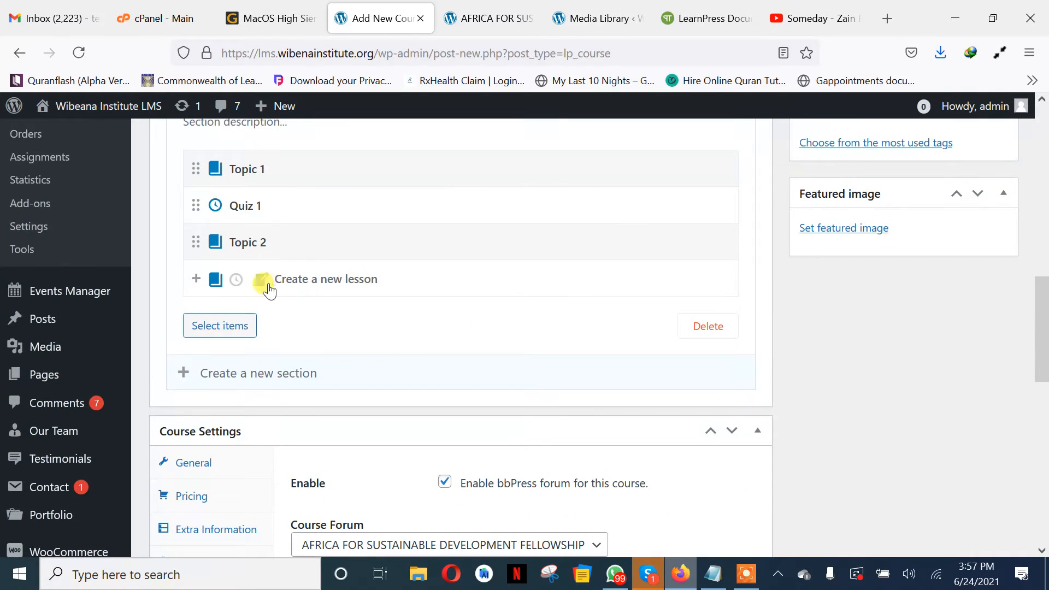
left_click(261, 281)
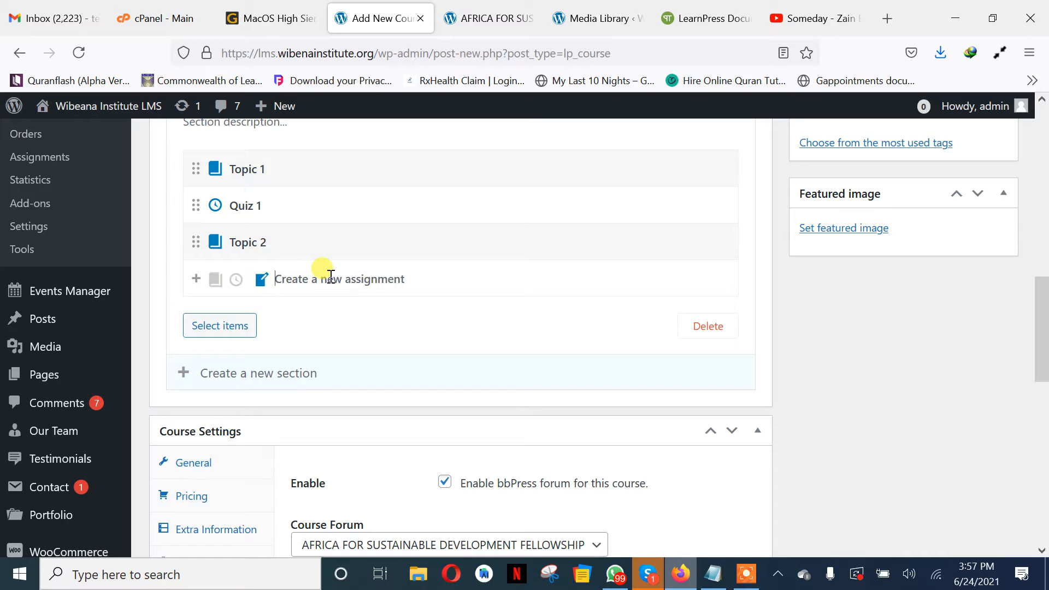
type("T")
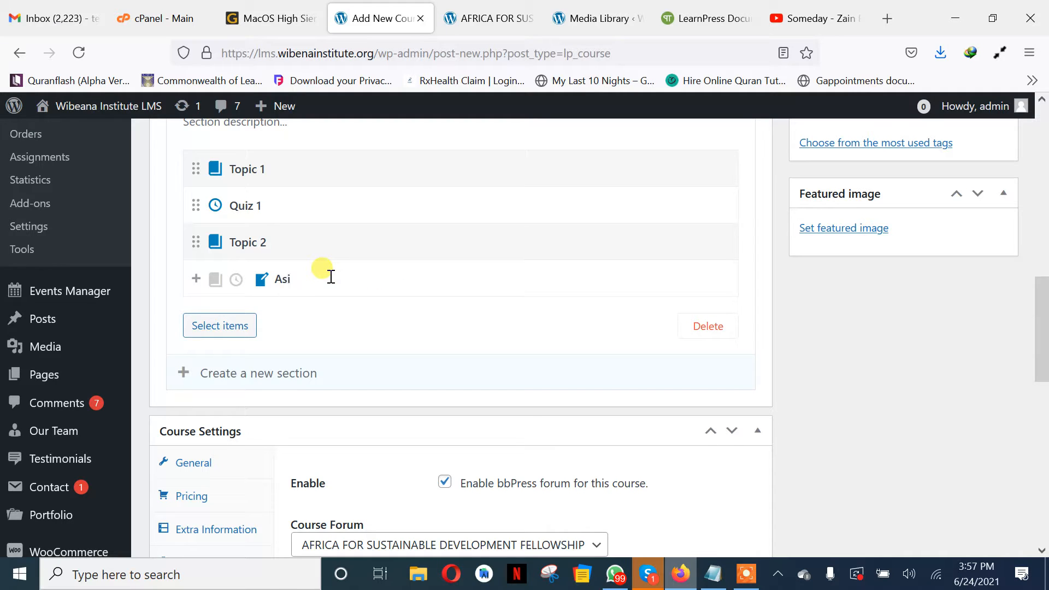
type("signment")
key("Return")
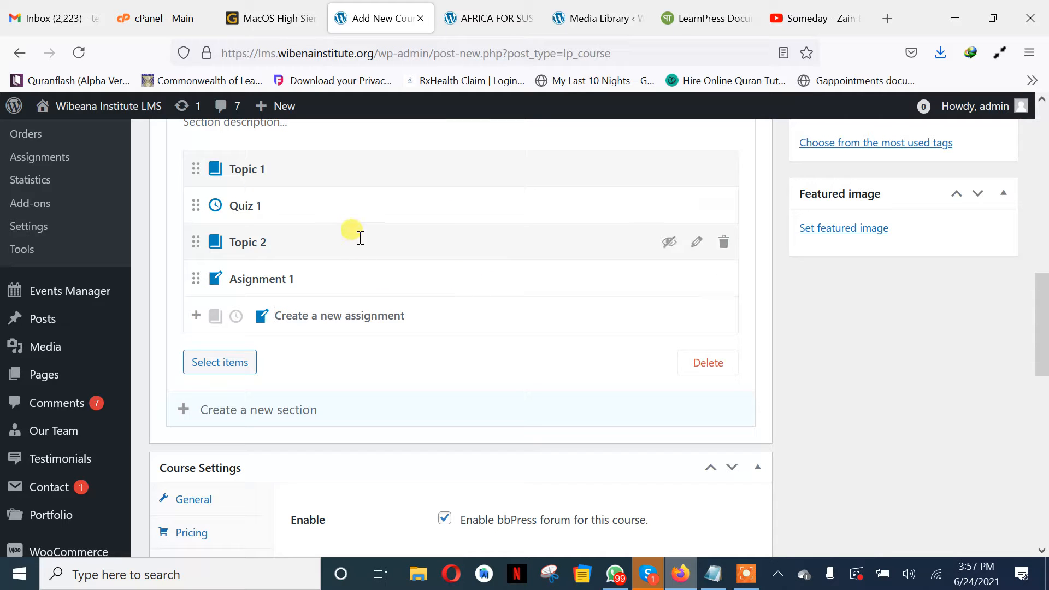
scroll(392, 345, "down", 1)
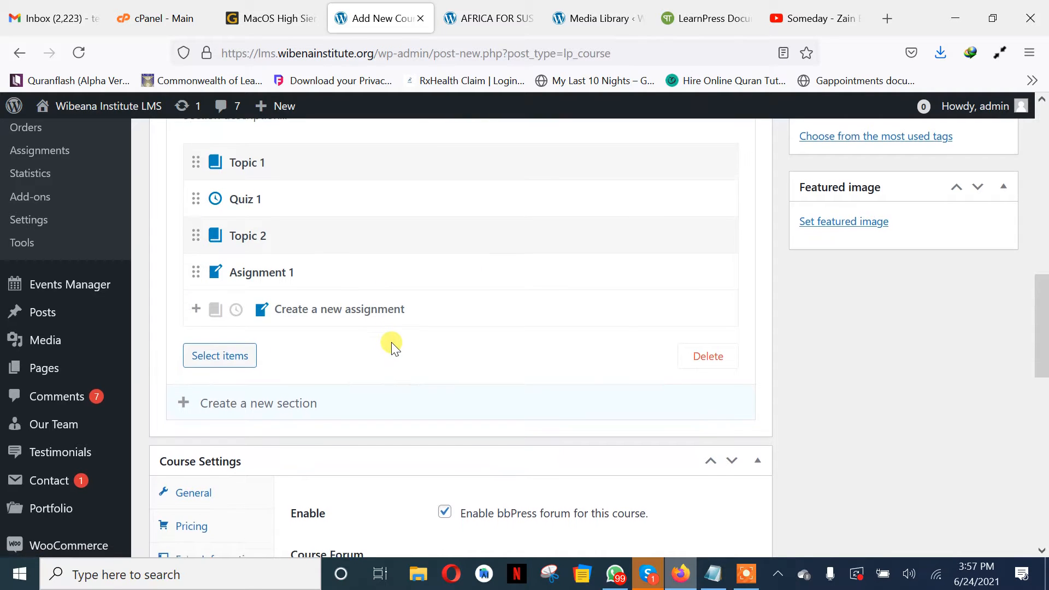
scroll(383, 336, "down", 3)
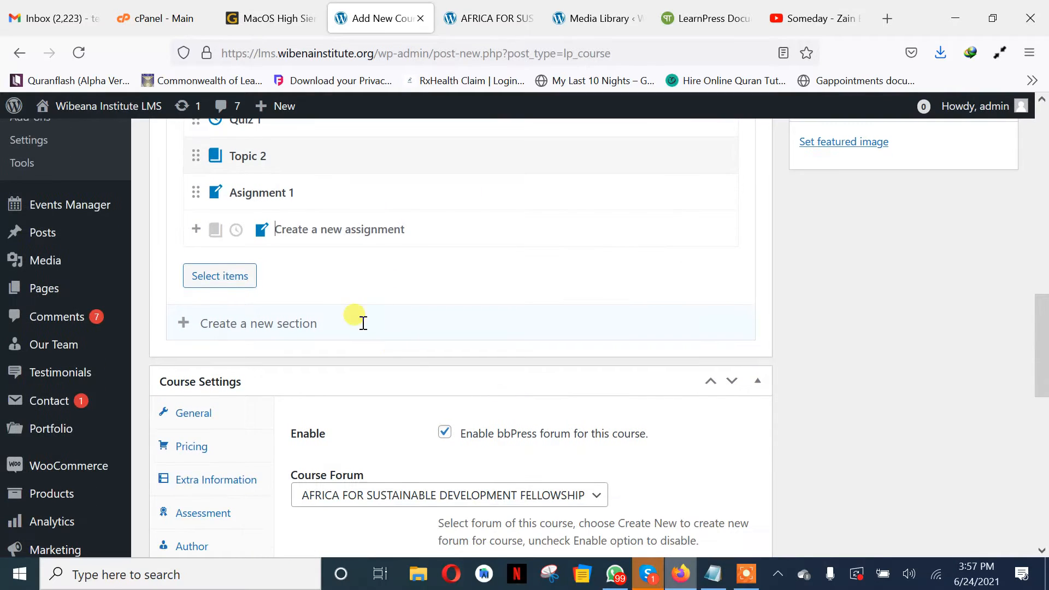
left_click(221, 277)
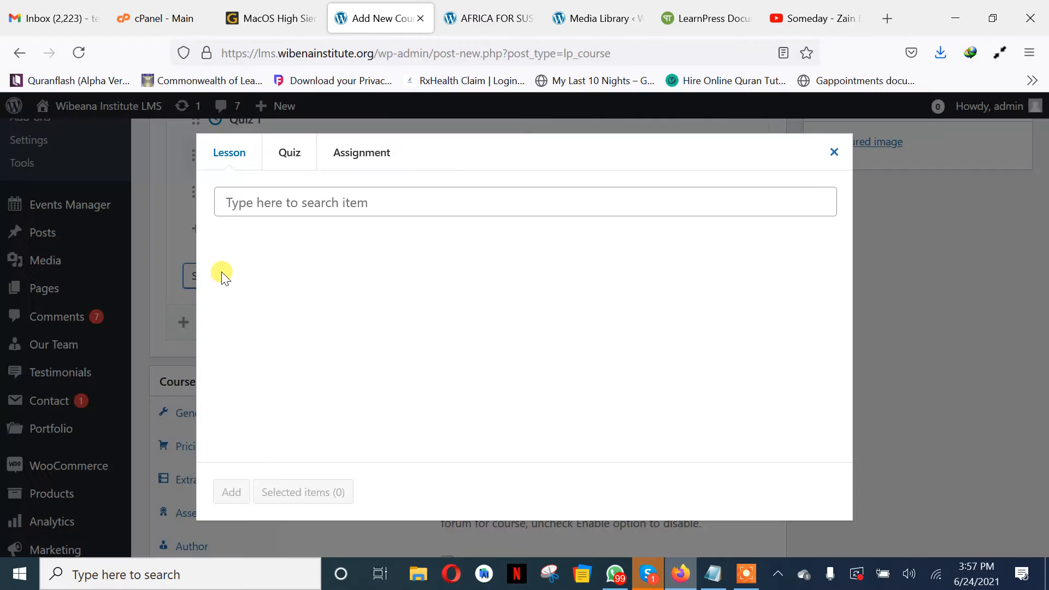
left_click(834, 153)
scroll(327, 271, "up", 10)
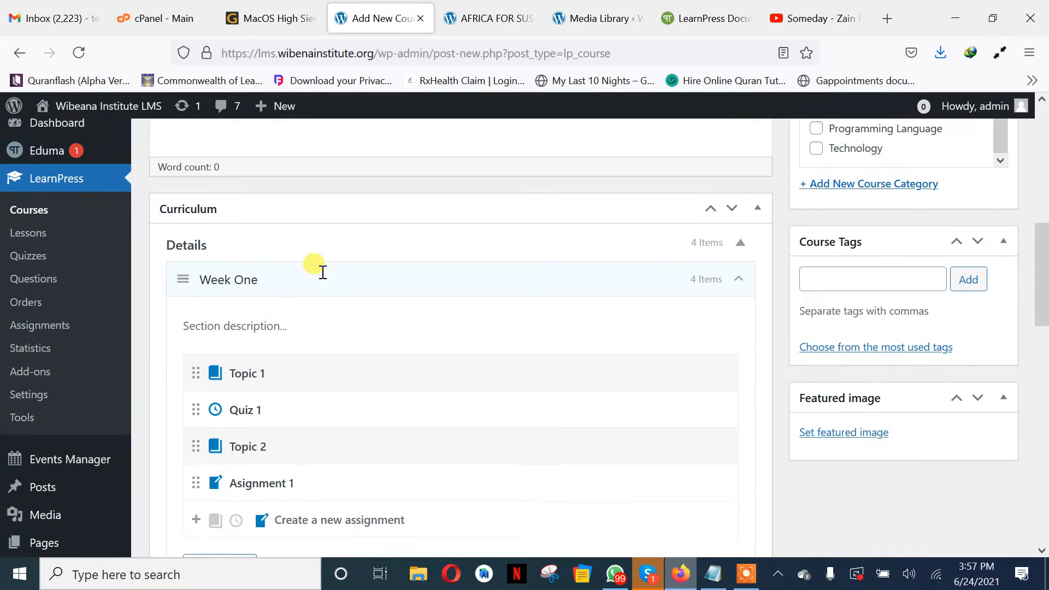
scroll(322, 272, "down", 1)
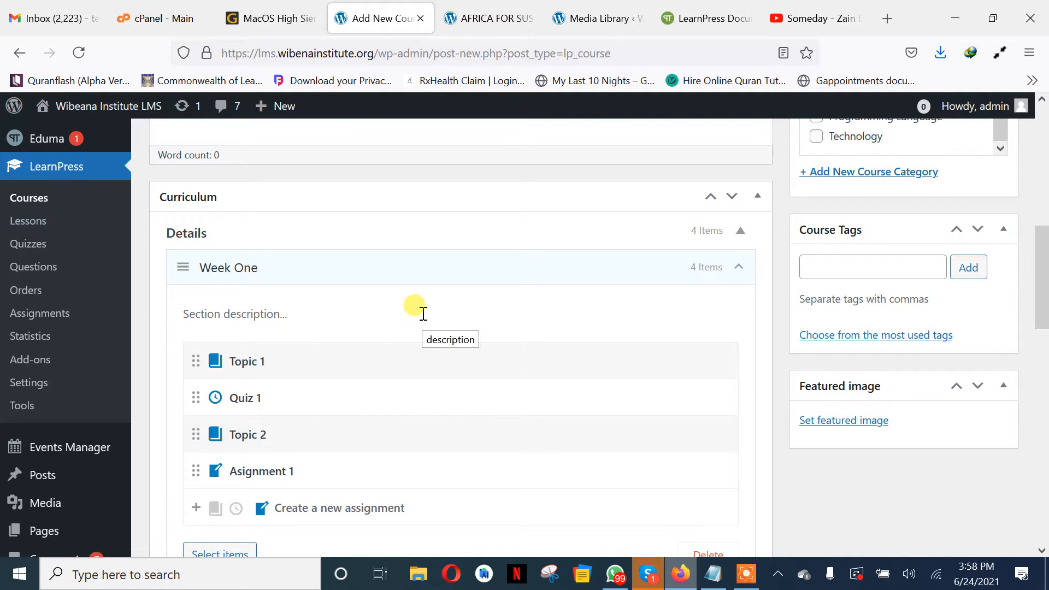
scroll(422, 312, "down", 2)
scroll(422, 312, "down", 2)
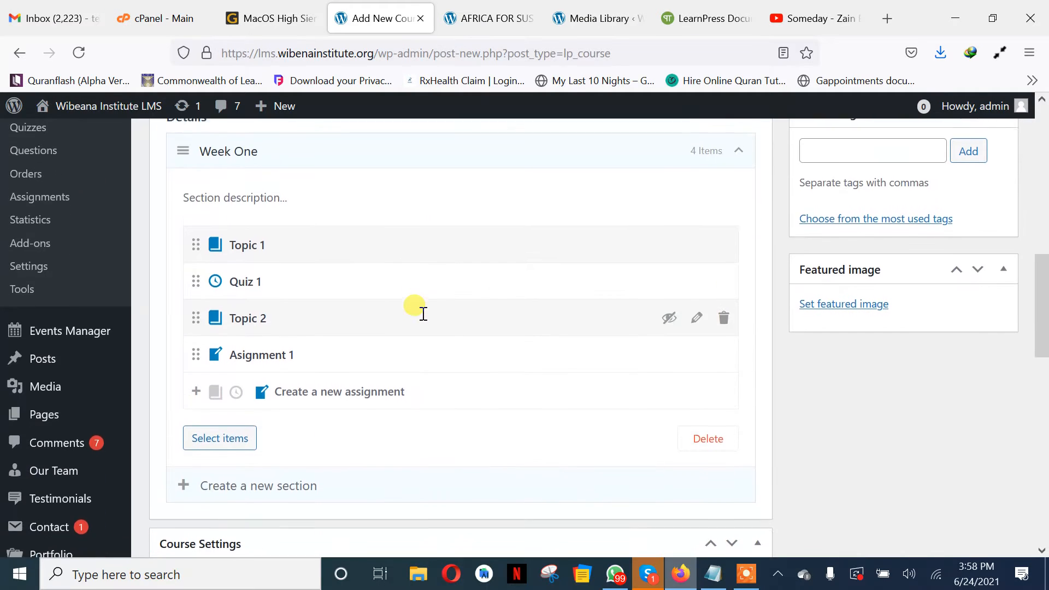
Mark the existing Certificate add-on and Co-instructors add-on lessons for Week One, and close the item selection without adding them
left_click(217, 432)
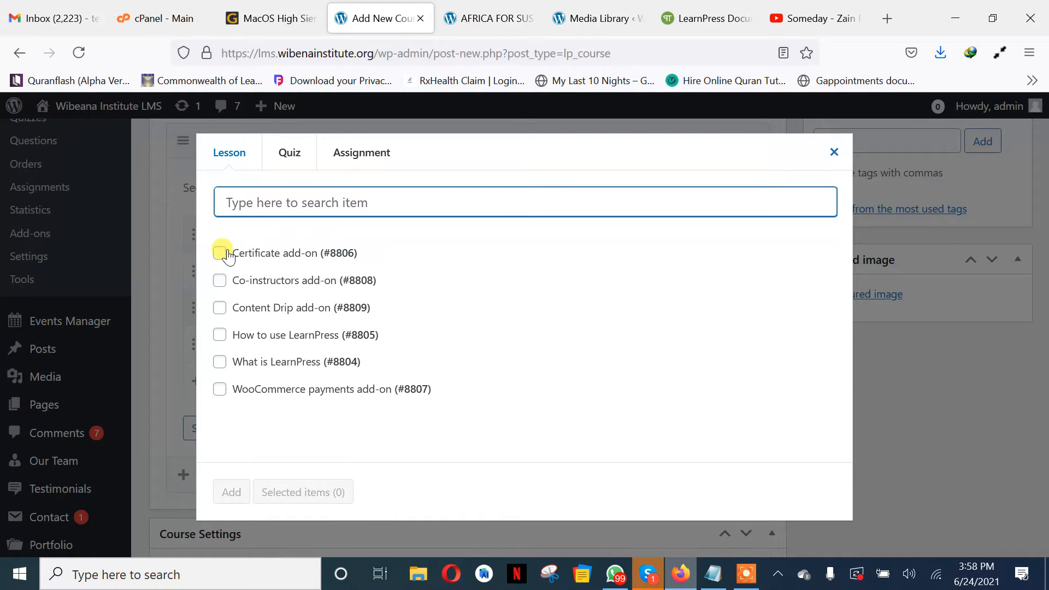
left_click(220, 251)
left_click(220, 280)
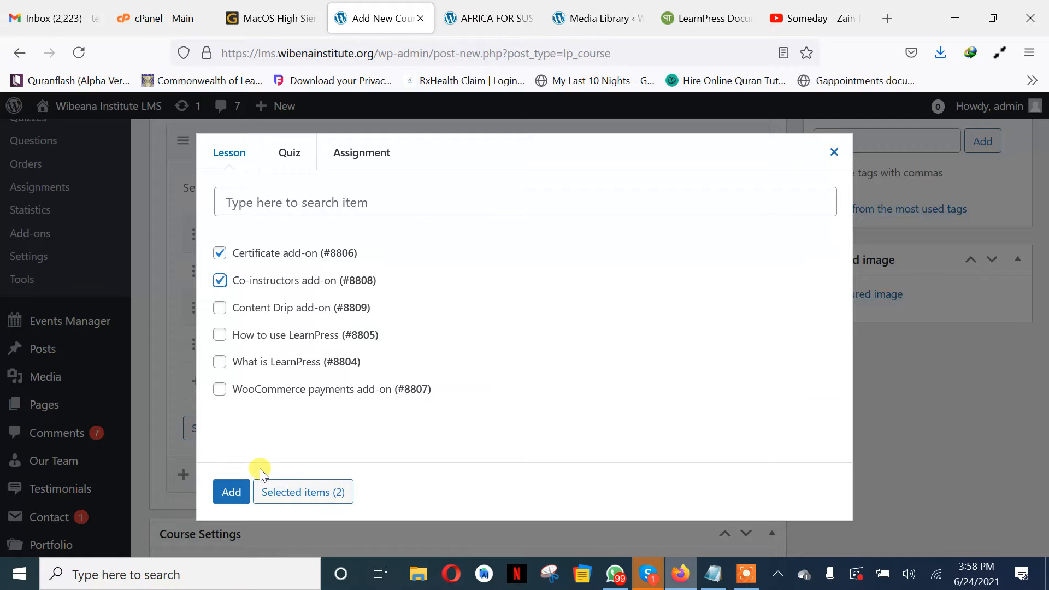
left_click(834, 152)
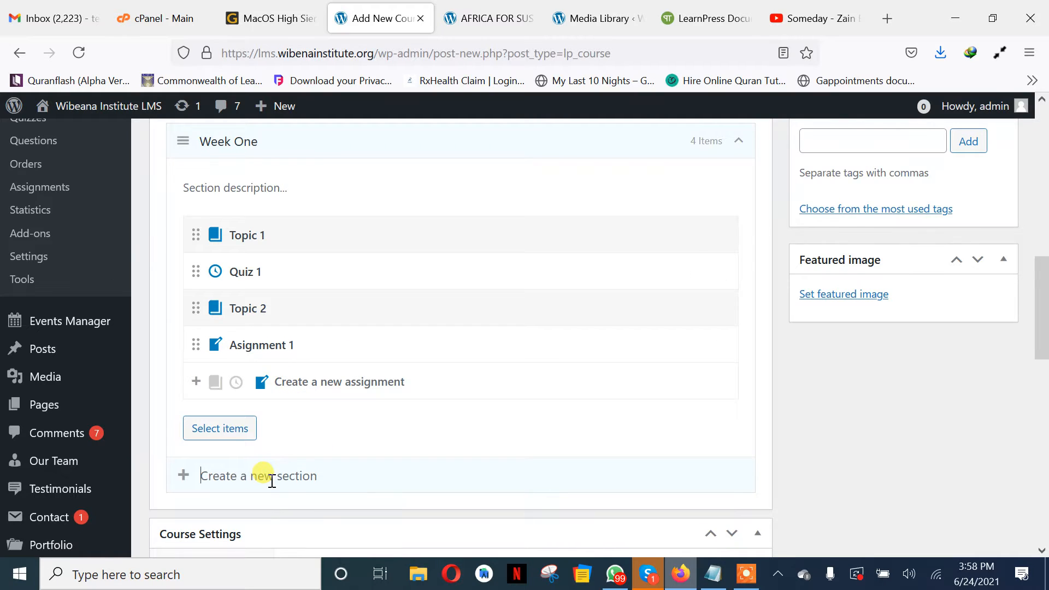
Create a second curriculum section named "Week Two"
scroll(271, 481, "down", 1)
type("Week")
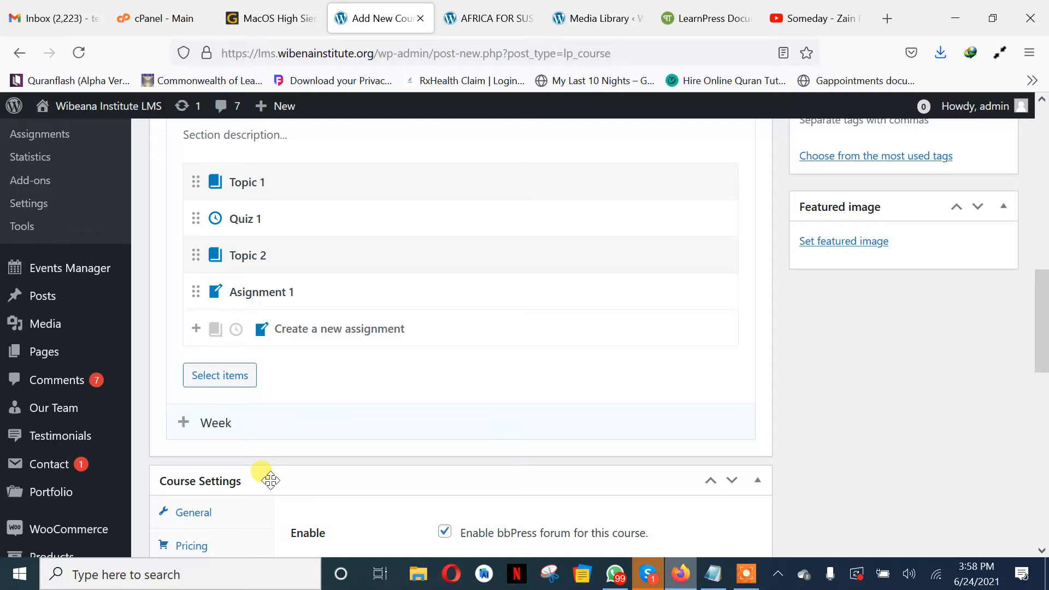
type(" Two")
key("Return")
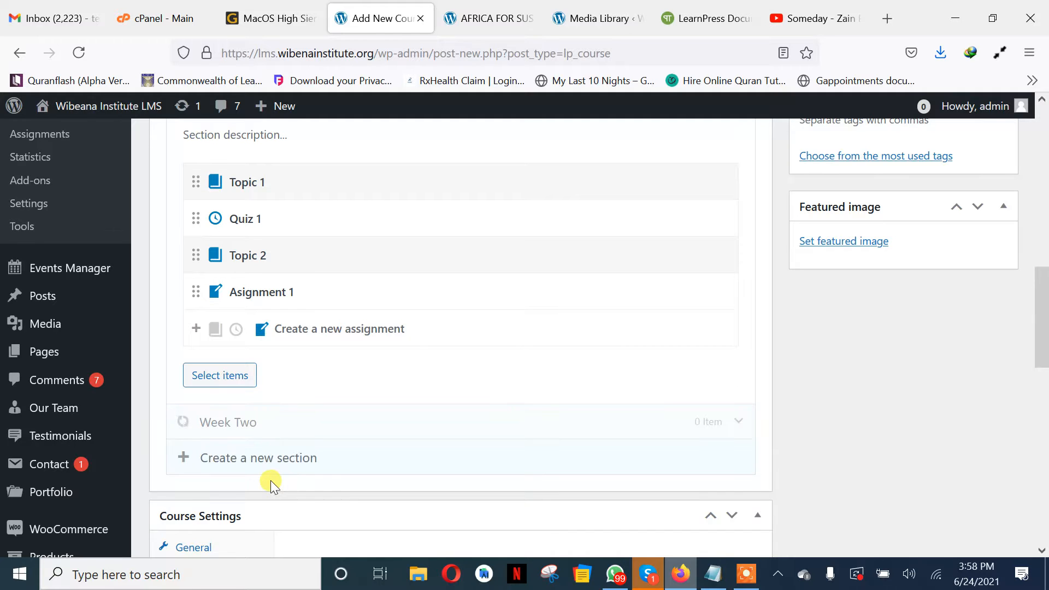
Set the "How to Build Business Blog" cover from the media library as the course's featured image and publish the course
scroll(333, 418, "down", 1)
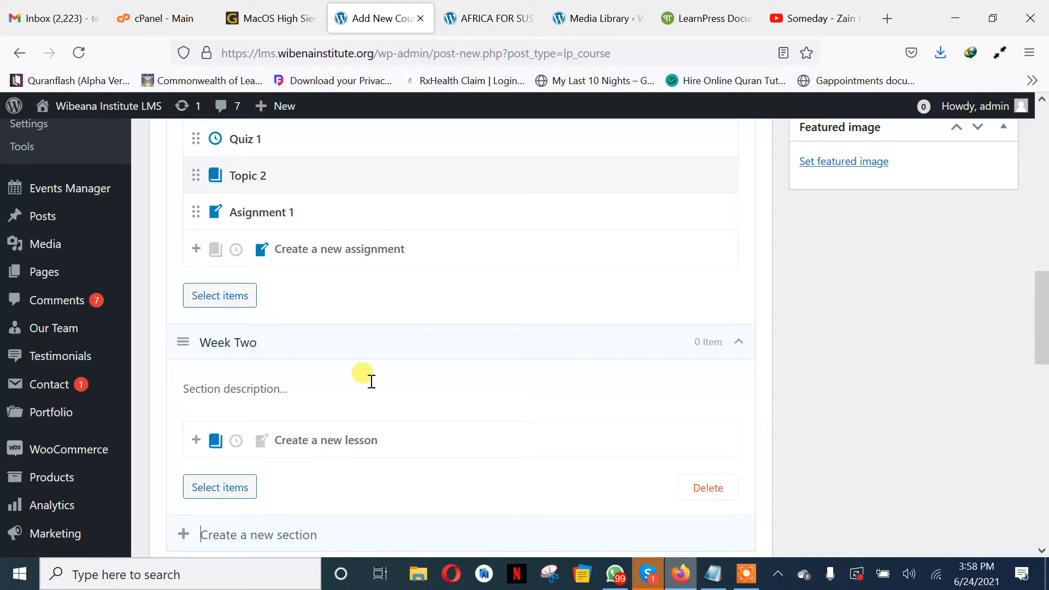
scroll(380, 251, "up", 1)
scroll(380, 252, "down", 4)
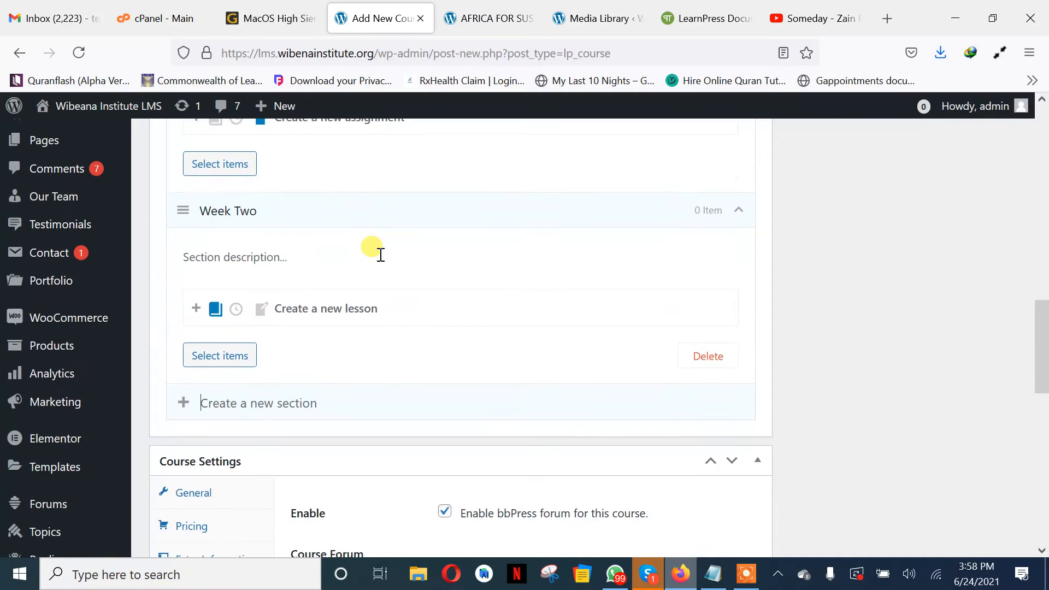
scroll(379, 253, "up", 12)
scroll(381, 256, "down", 6)
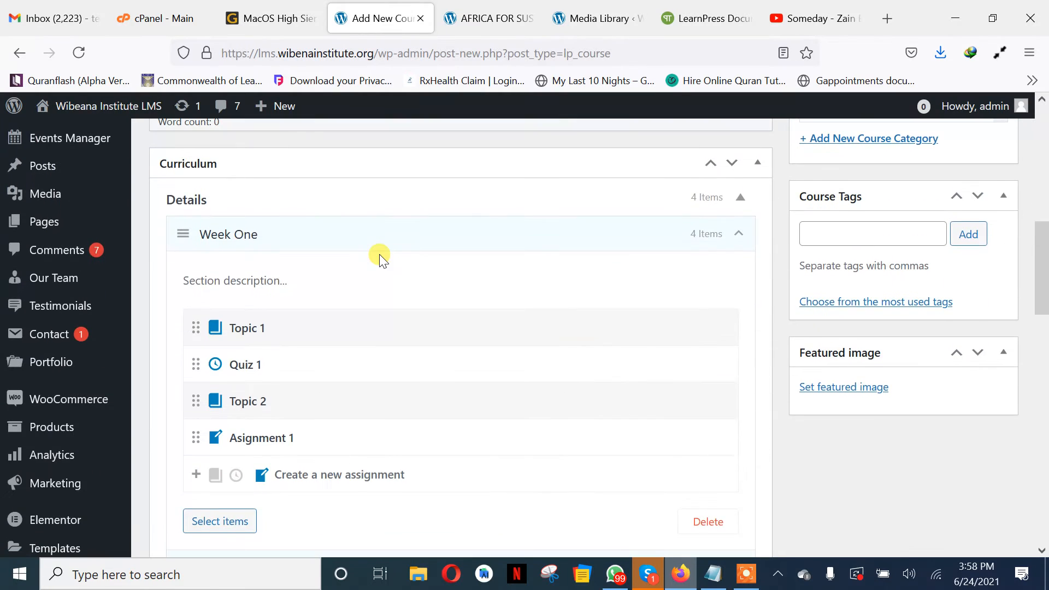
left_click(839, 388)
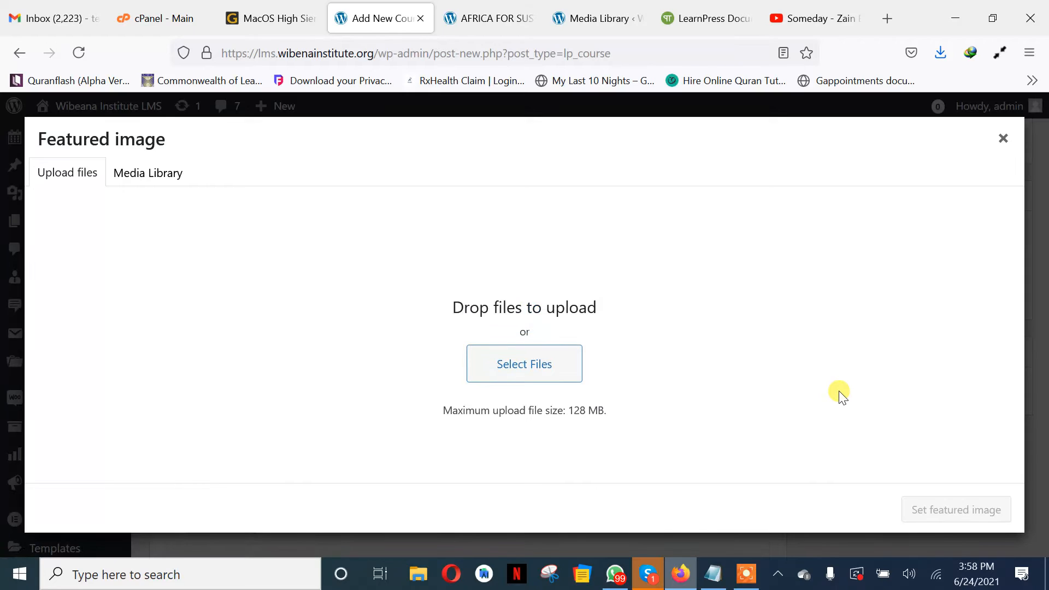
left_click(145, 172)
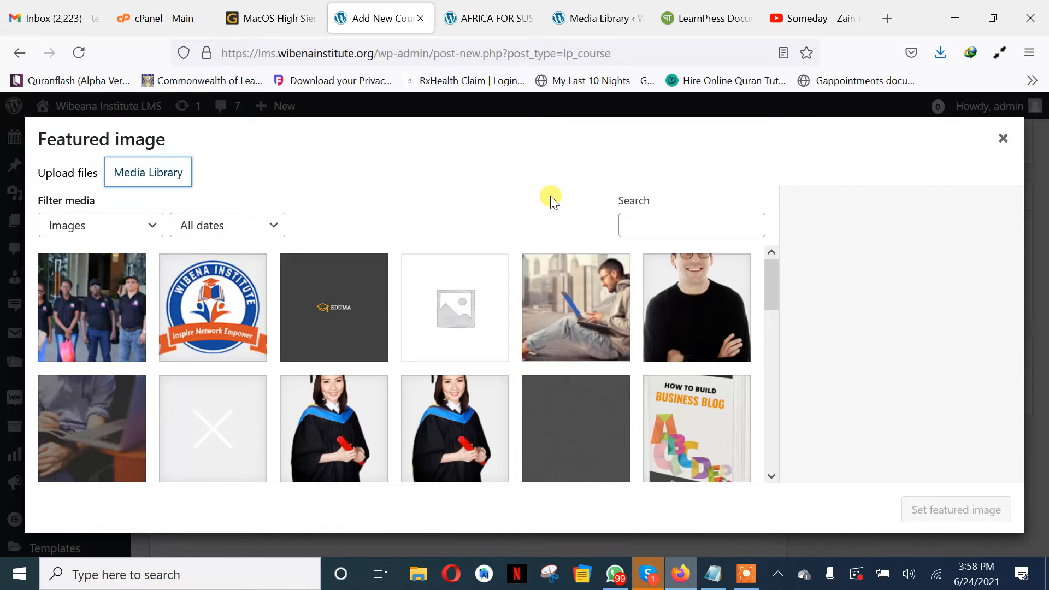
left_click(661, 406)
left_click(962, 510)
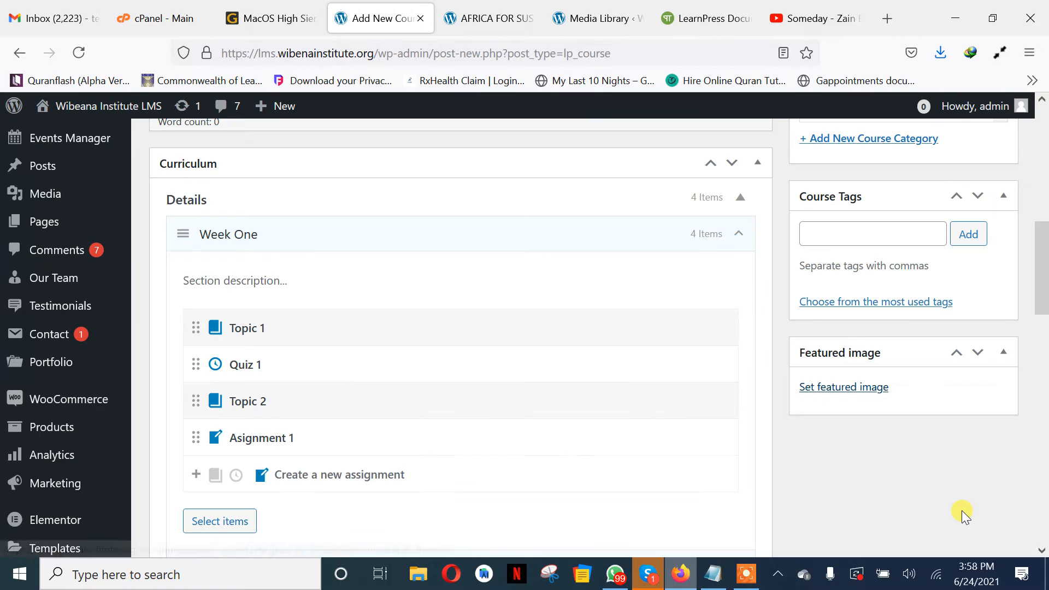
scroll(959, 500, "up", 10)
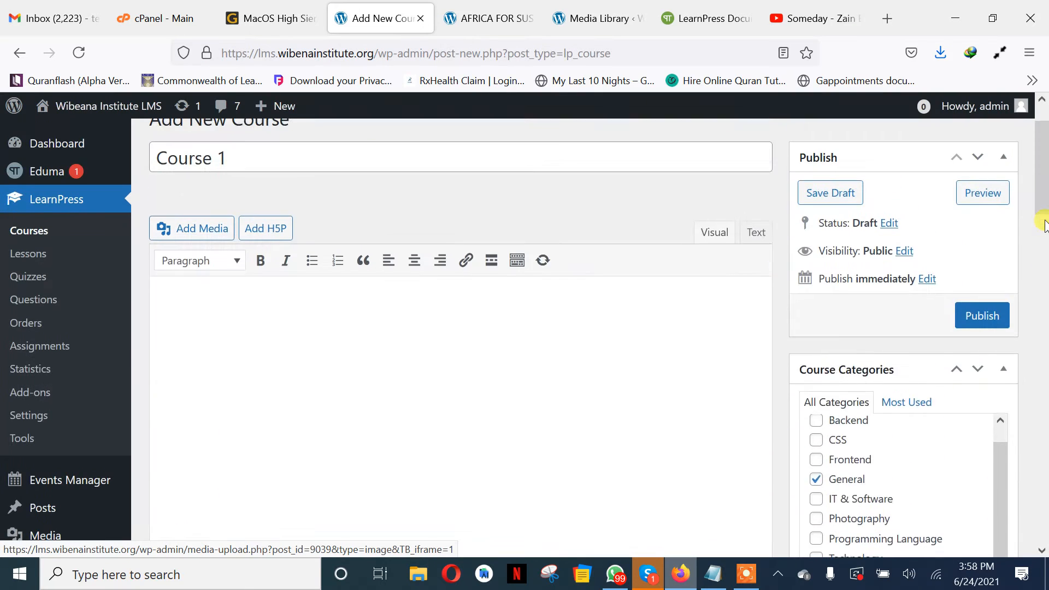
left_click(982, 330)
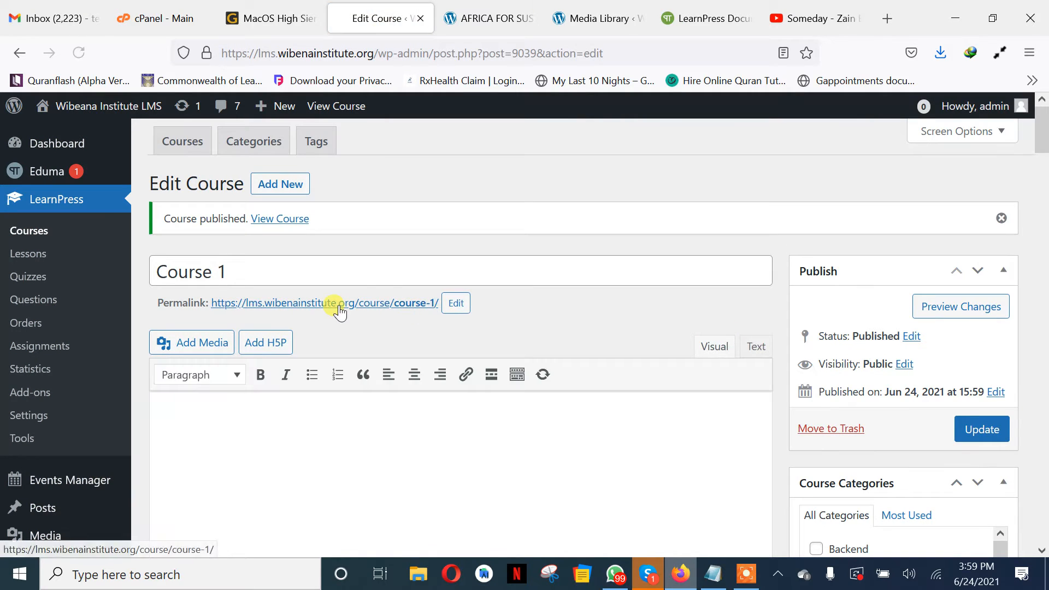
Open the Topic 1 lesson of the Week One section for editing
scroll(517, 270, "down", 10)
scroll(518, 270, "down", 3)
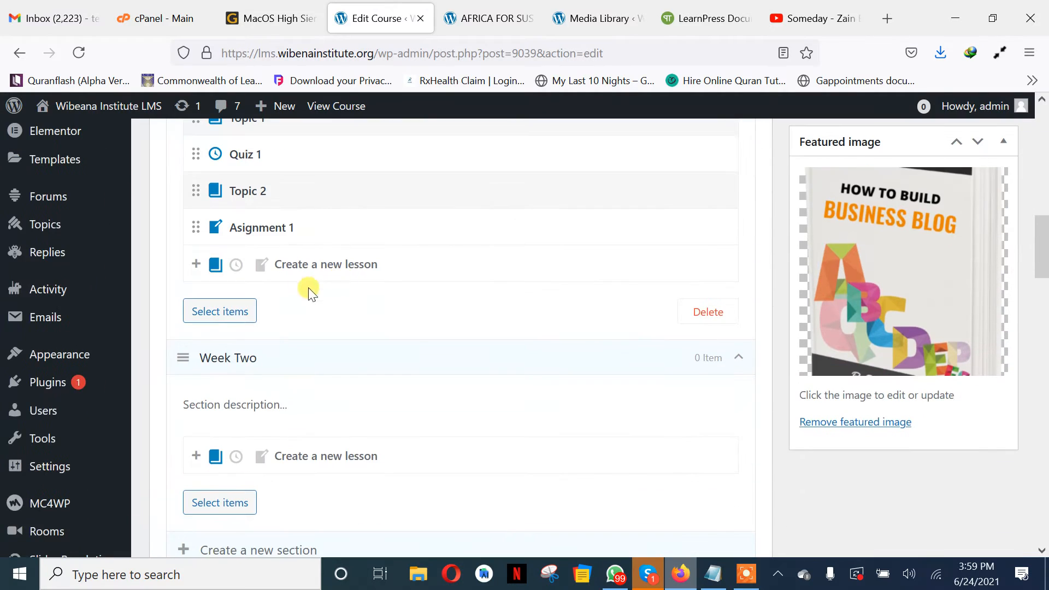
scroll(320, 211, "up", 2)
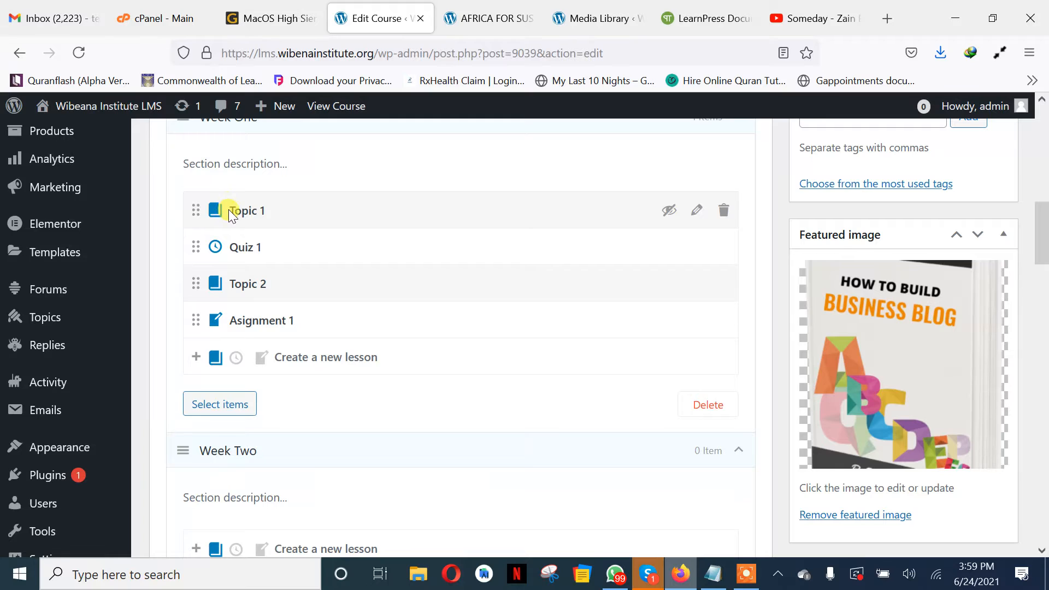
scroll(259, 211, "up", 1)
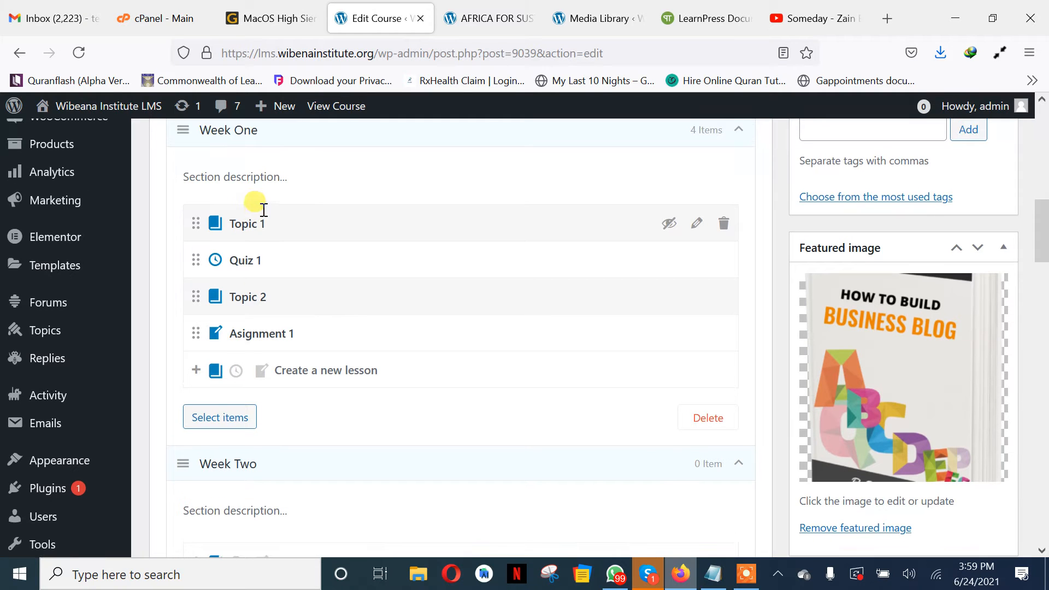
left_click(699, 225)
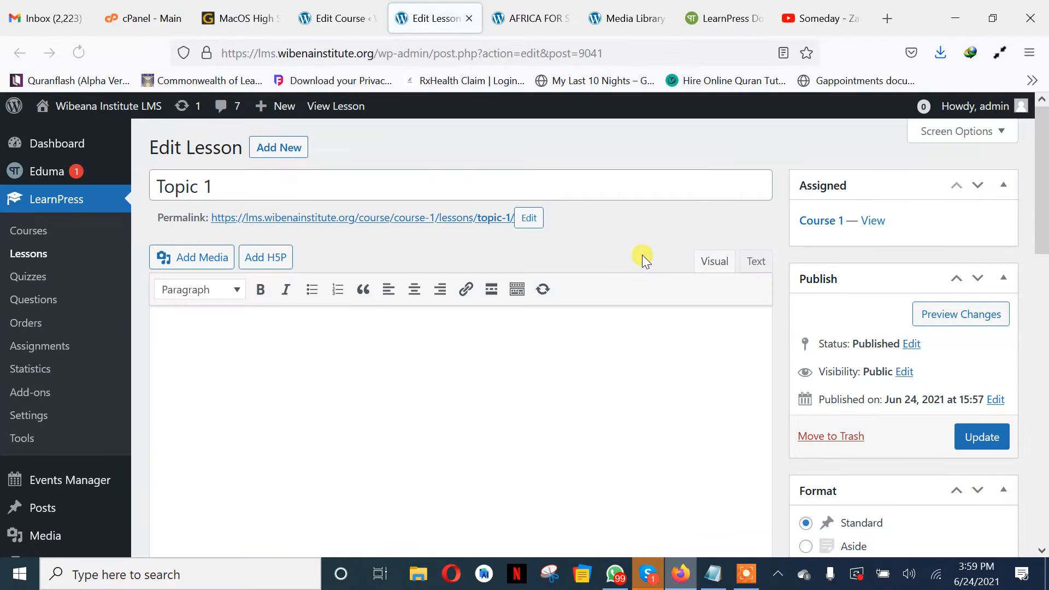
Set the Topic 1 lesson's duration to 3 hours in the lesson settings
scroll(601, 285, "down", 2)
left_click(516, 269)
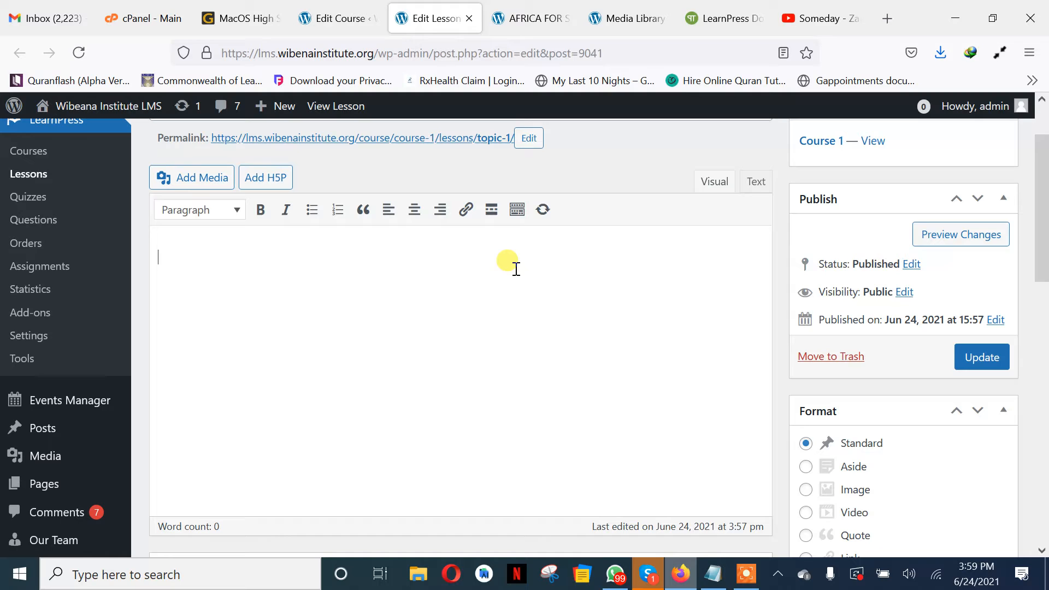
scroll(516, 268, "down", 7)
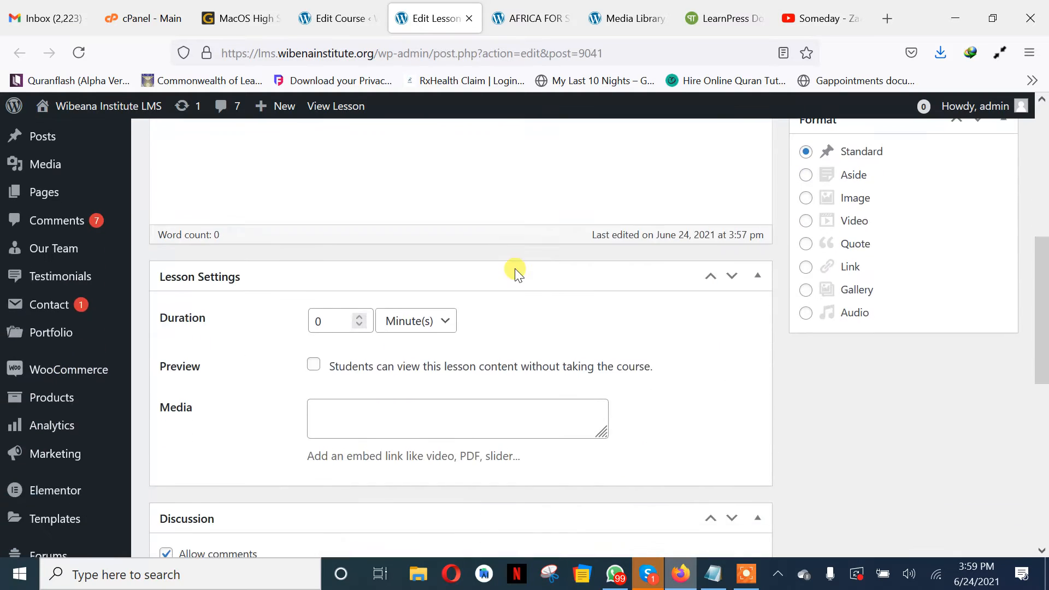
left_click(323, 240)
left_click_drag(322, 237, 315, 240)
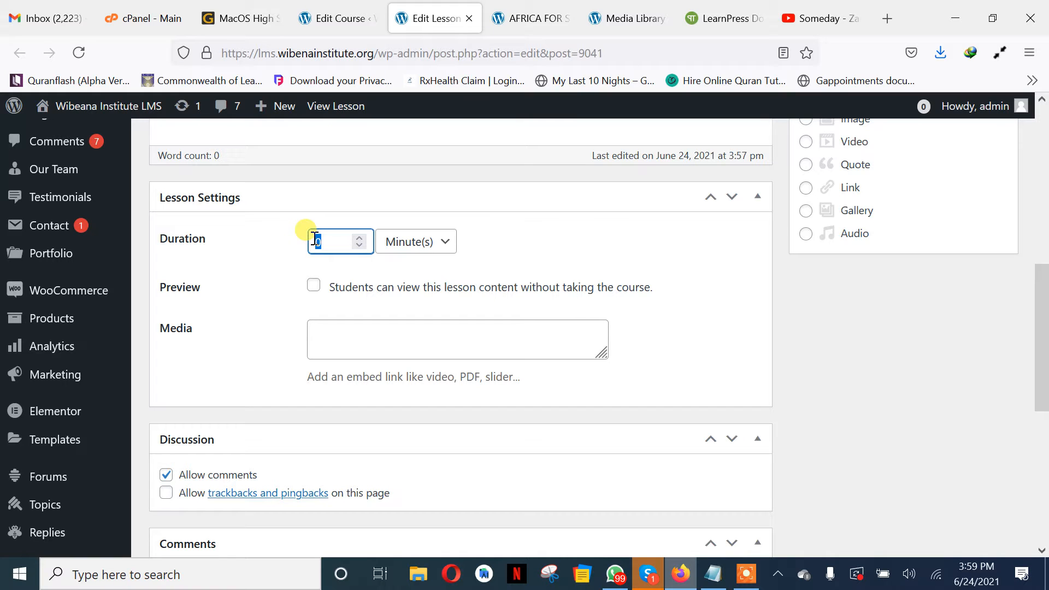
left_click(394, 240)
left_click(410, 291)
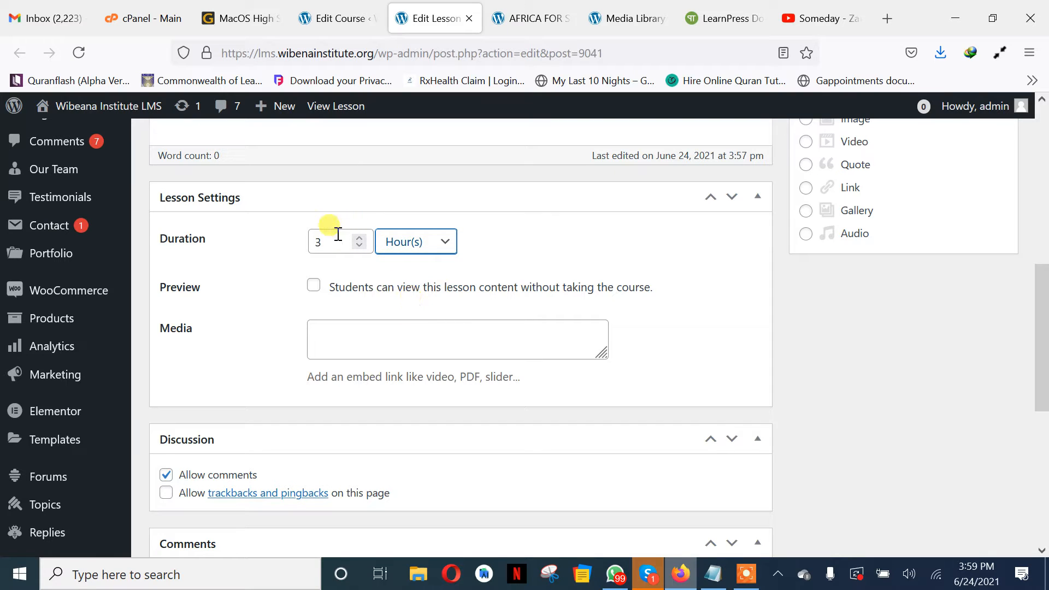
Set the duration value back to 0 hours and switch the lesson's student preview option on and off again
left_click_drag(337, 239, 313, 239)
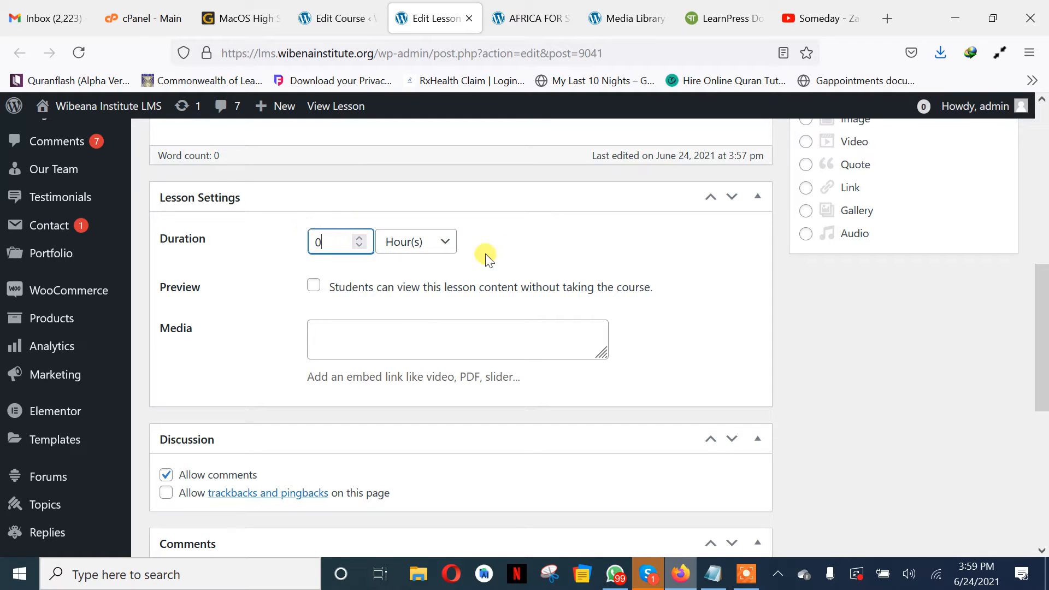
left_click(536, 239)
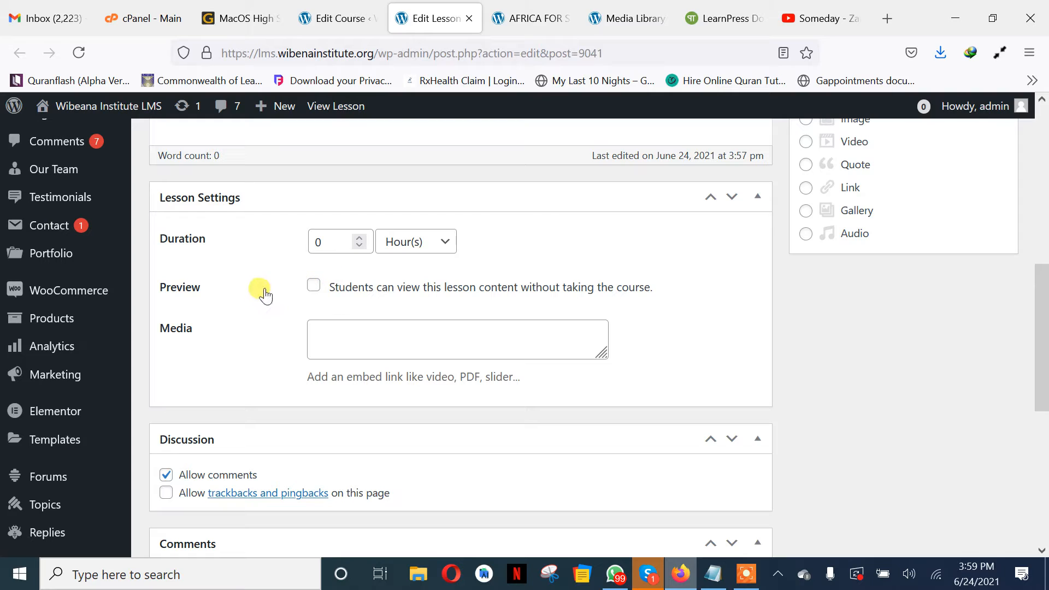
left_click(314, 286)
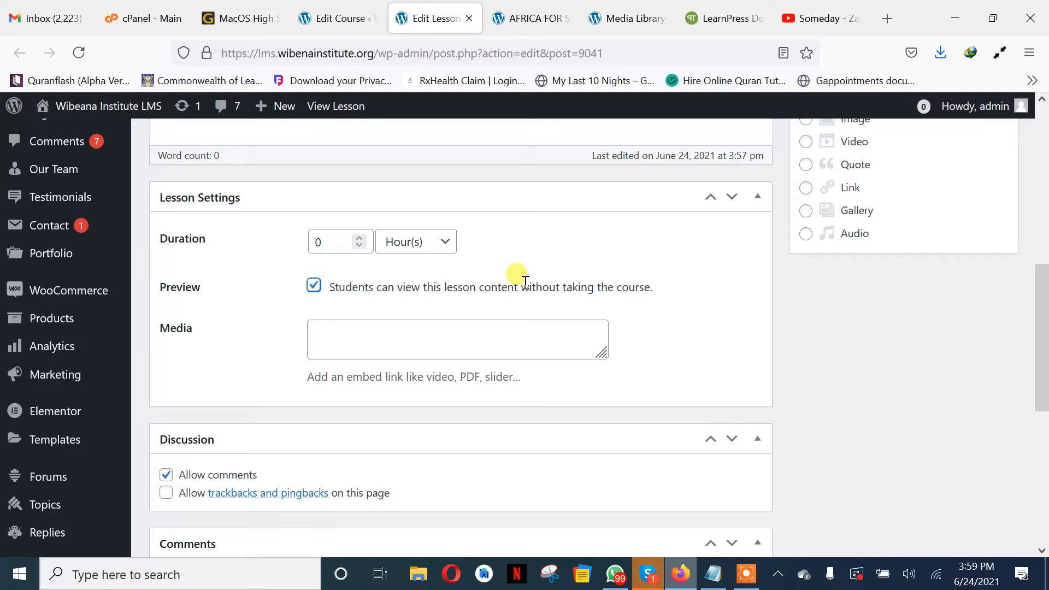
left_click(313, 289)
Copy the YouTube iframe embed code from the Notepad notes into the lesson's Media setting
left_click(346, 326)
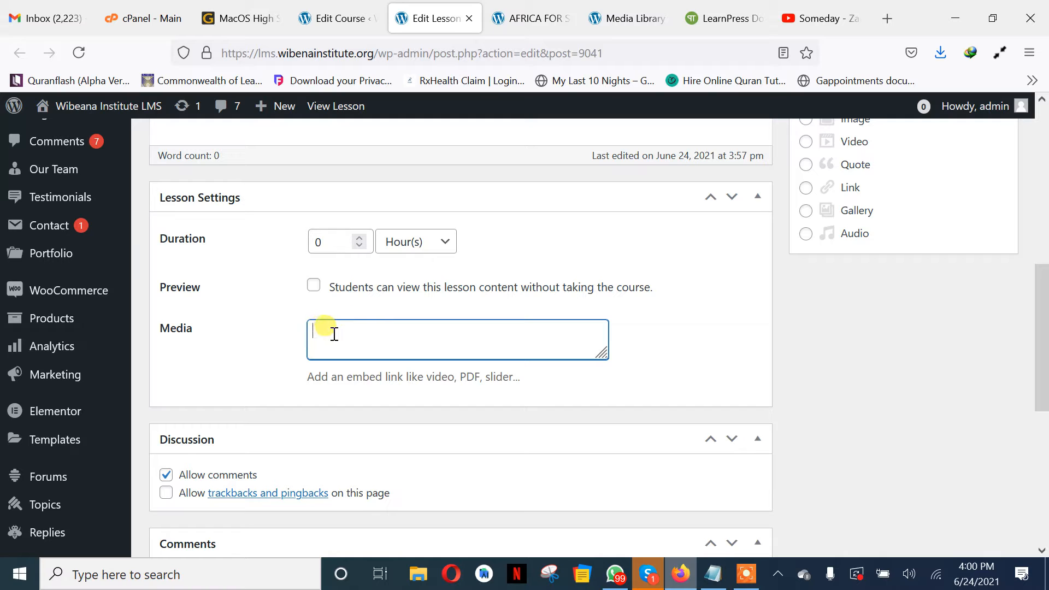
left_click(708, 543)
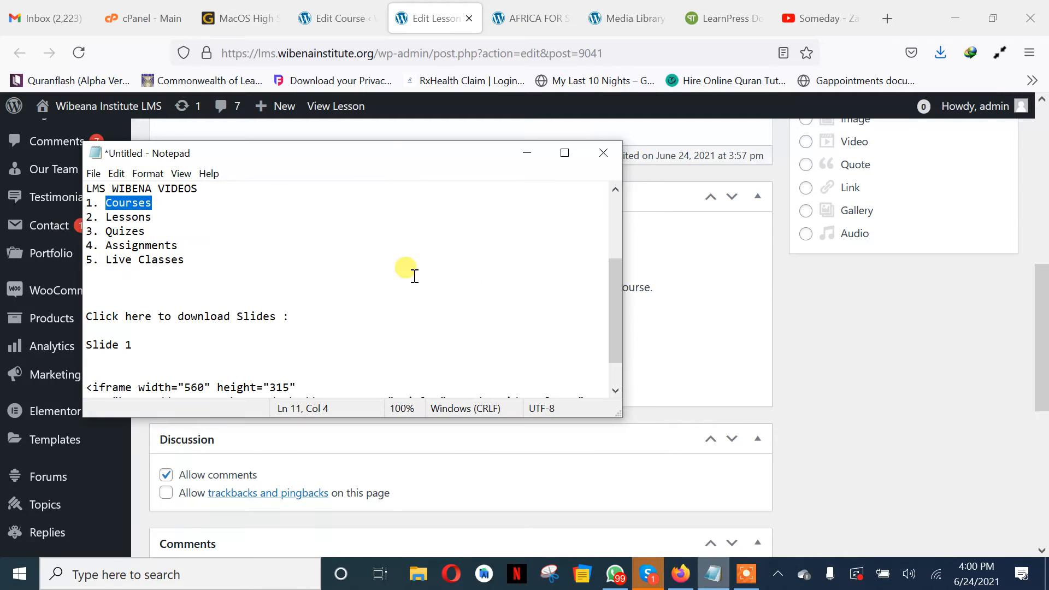
scroll(290, 341, "down", 1)
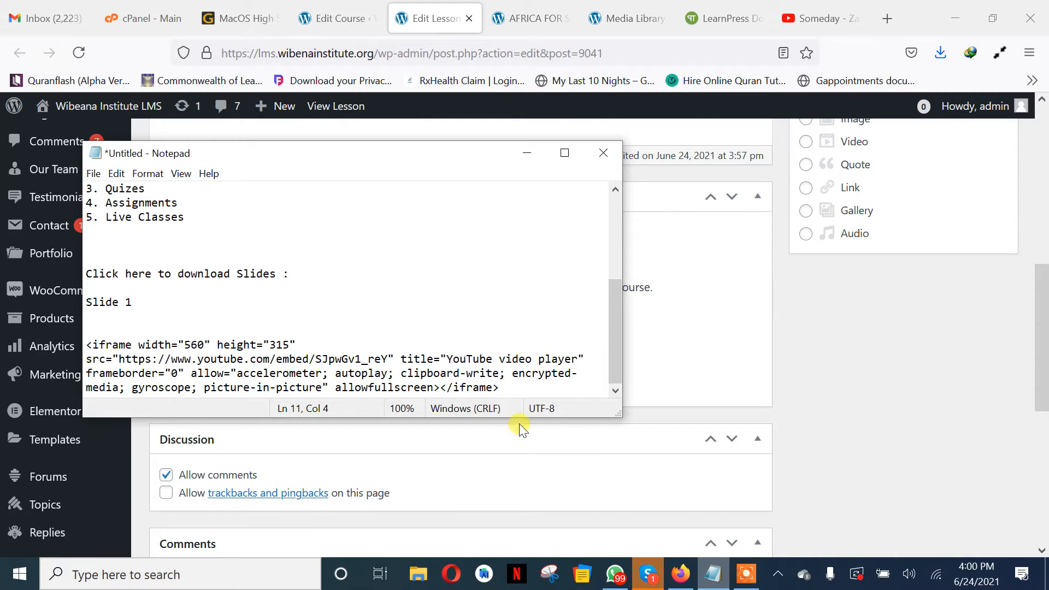
left_click_drag(499, 387, 87, 344)
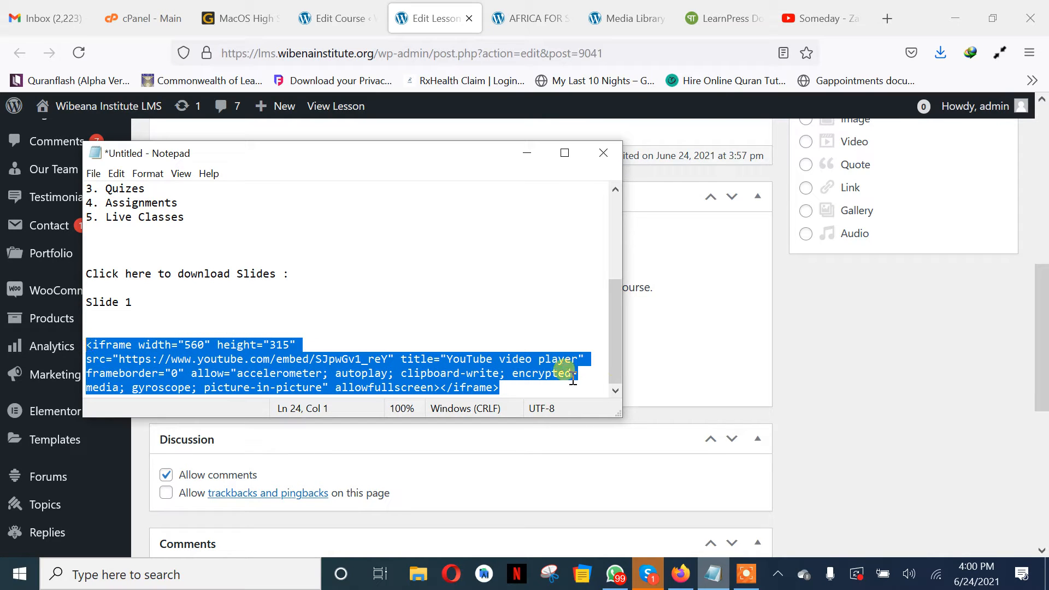
left_click(733, 358)
left_click(473, 329)
key("ctrl+v")
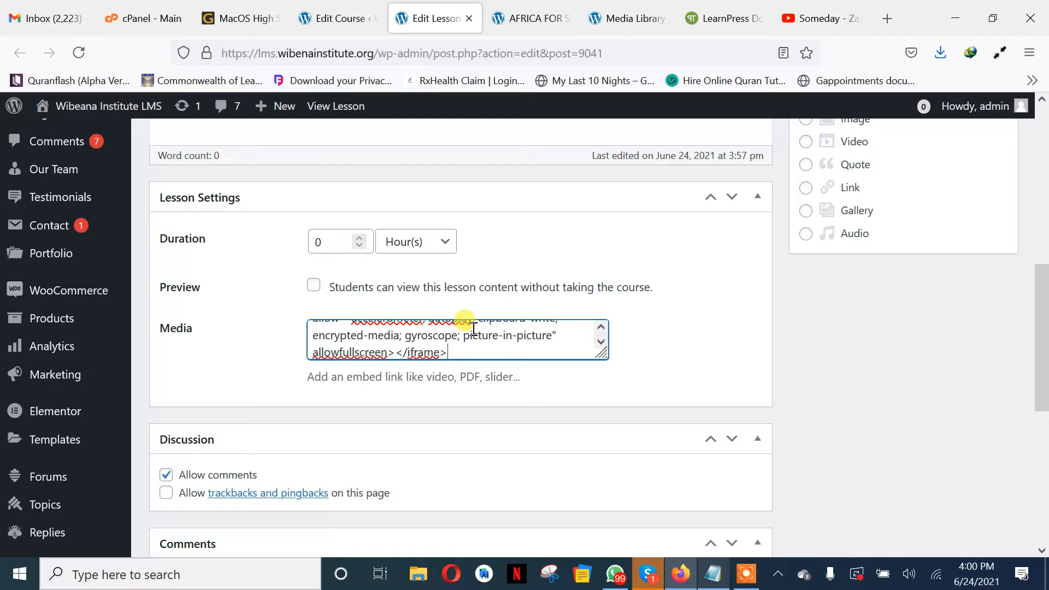
left_click(738, 352)
Copy the "Click here to download Slides :" and "Slide 1" lines from Notepad into the lesson content
scroll(738, 353, "up", 5)
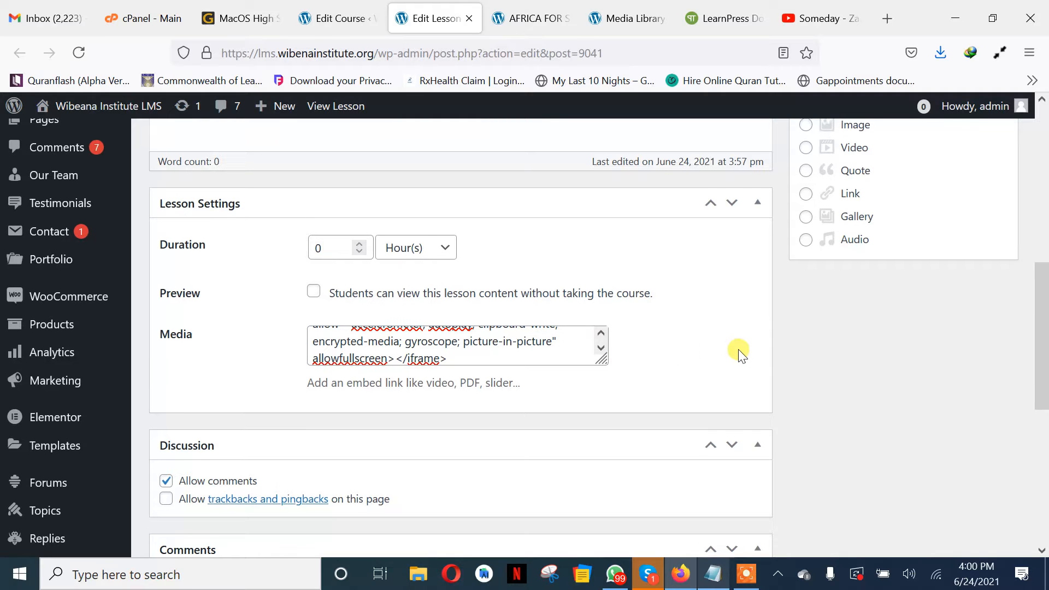
scroll(738, 352, "up", 3)
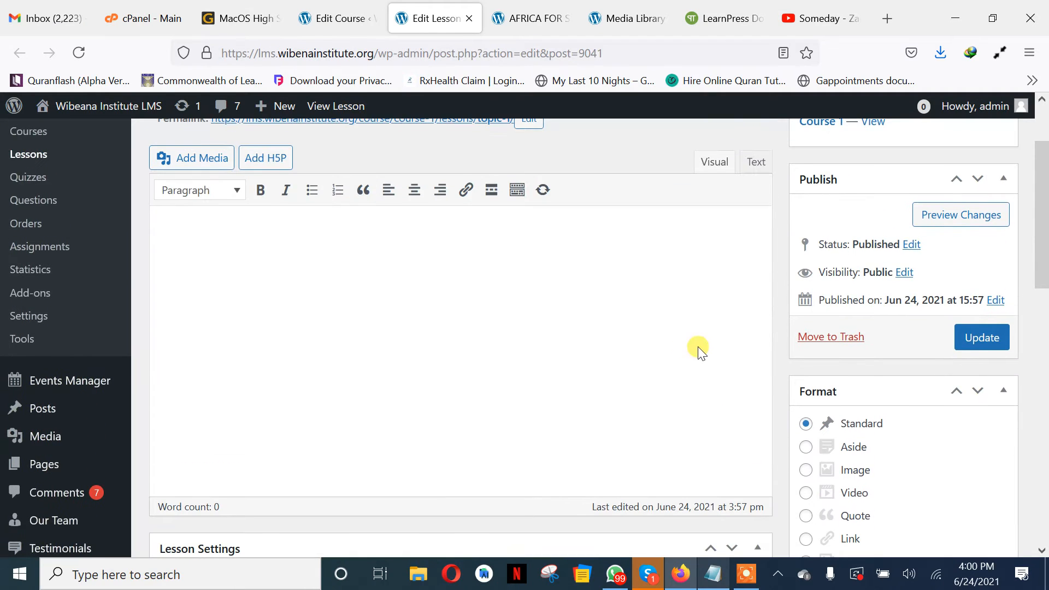
left_click(713, 573)
left_click(150, 302)
left_click_drag(150, 302, 89, 278)
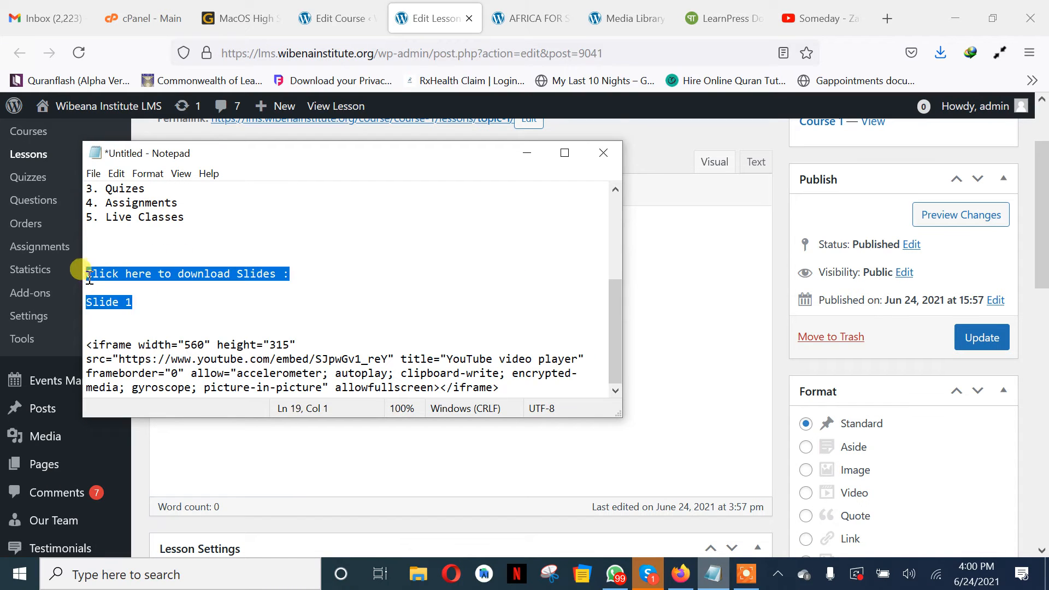
key("ctrl+c")
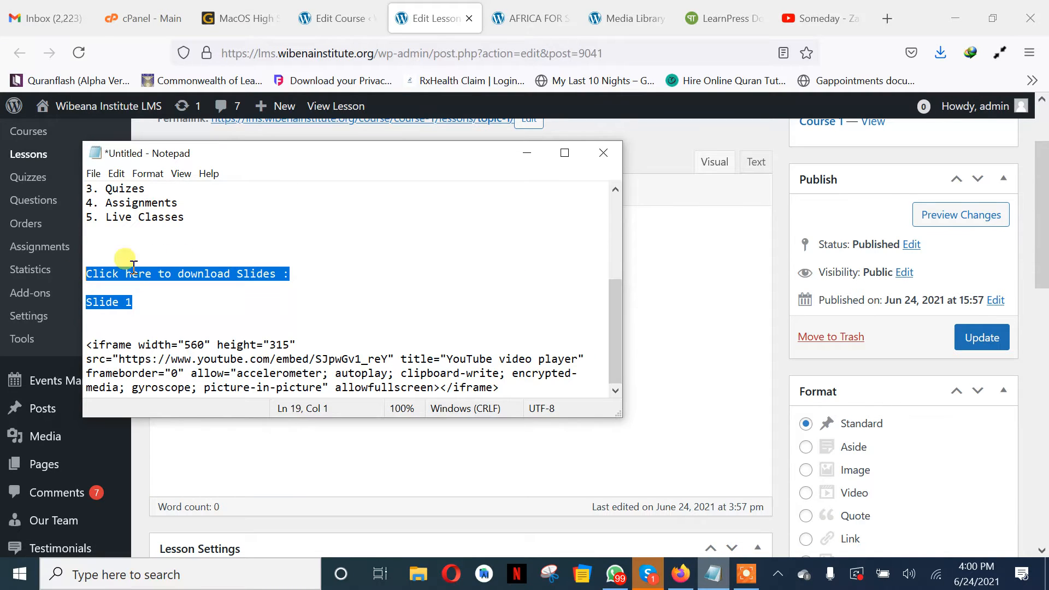
left_click(648, 237)
key("ctrl+v")
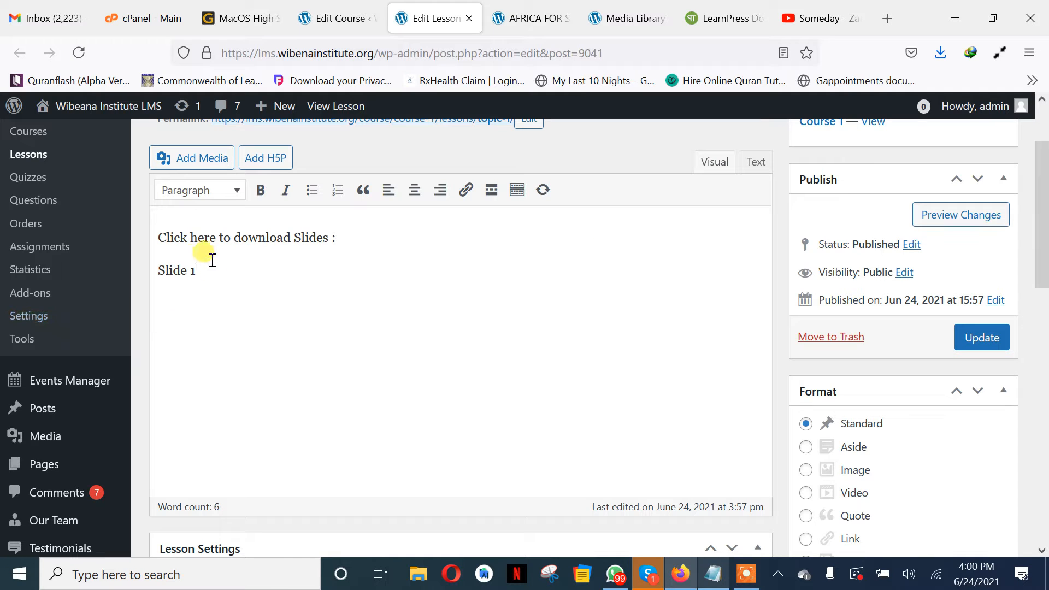
Select the "Slide 1" text in the lesson content and open the Media Library in a new browser tab
left_click_drag(197, 271, 149, 268)
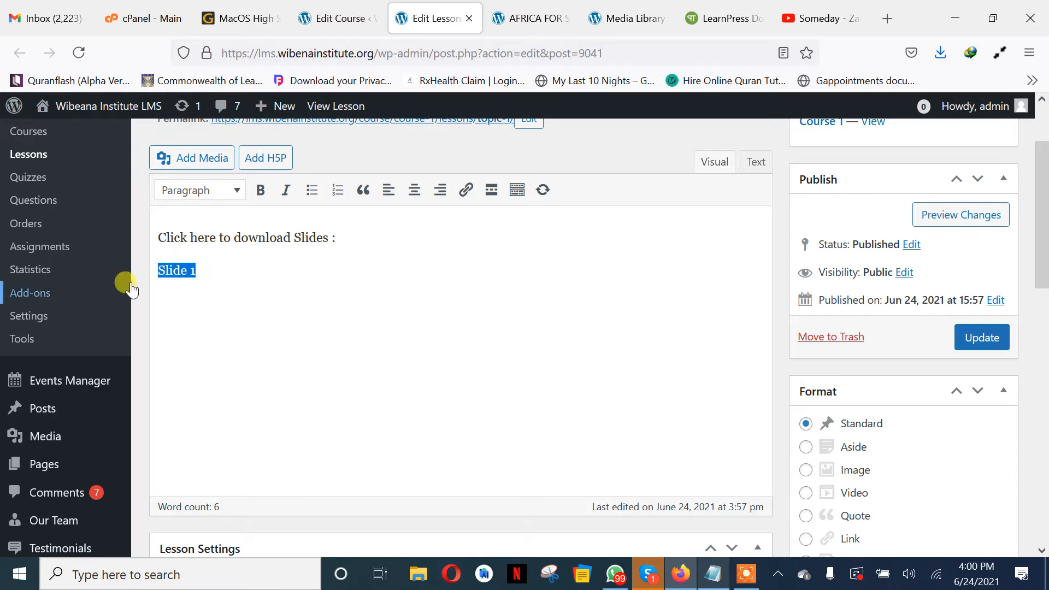
scroll(508, 194, "up", 2)
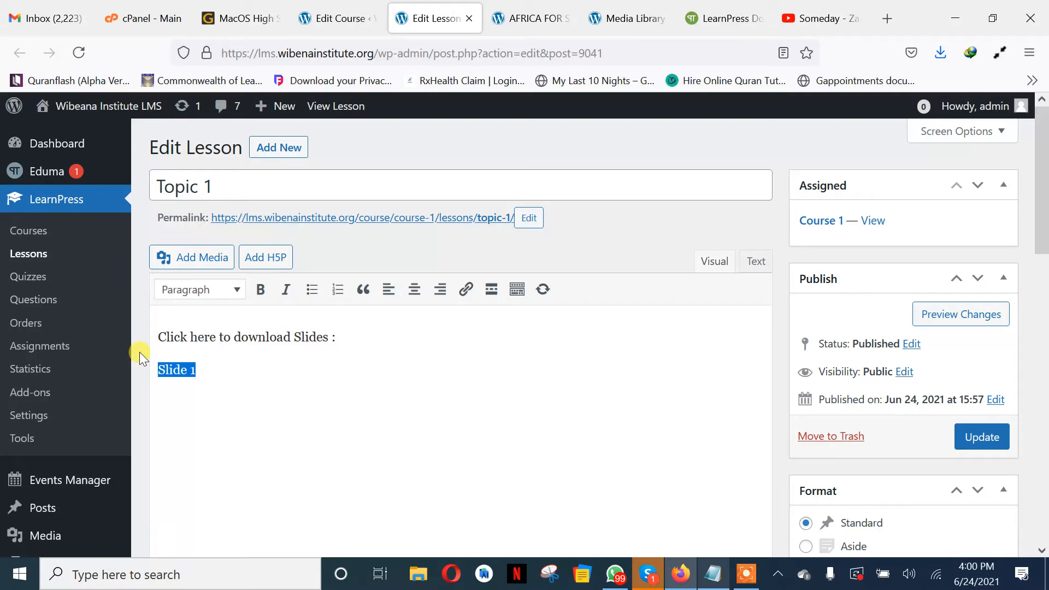
scroll(139, 352, "down", 3)
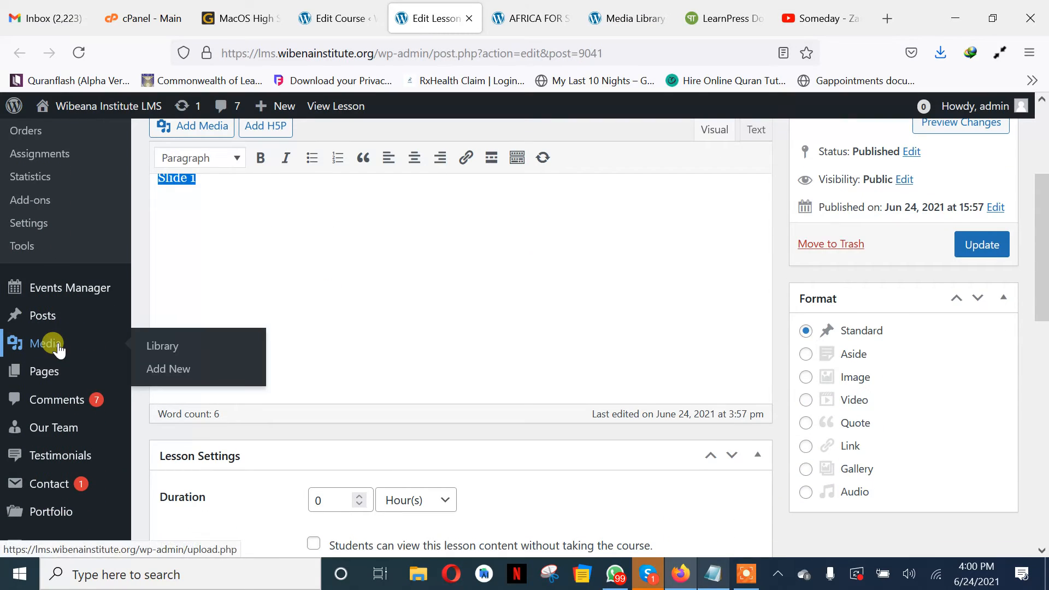
right_click(58, 350)
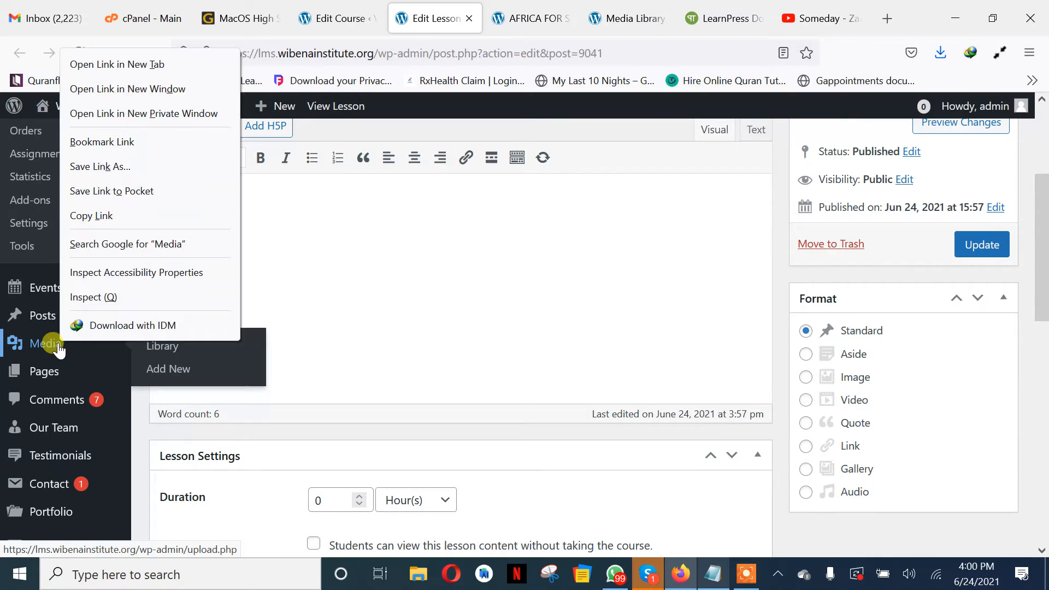
left_click(163, 61)
left_click(483, 20)
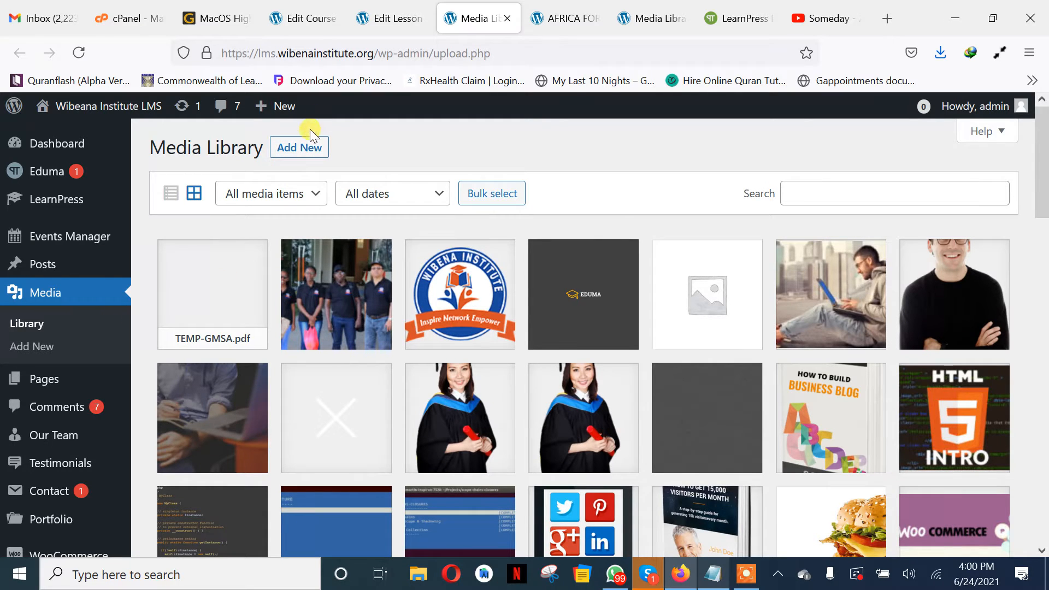
left_click(299, 147)
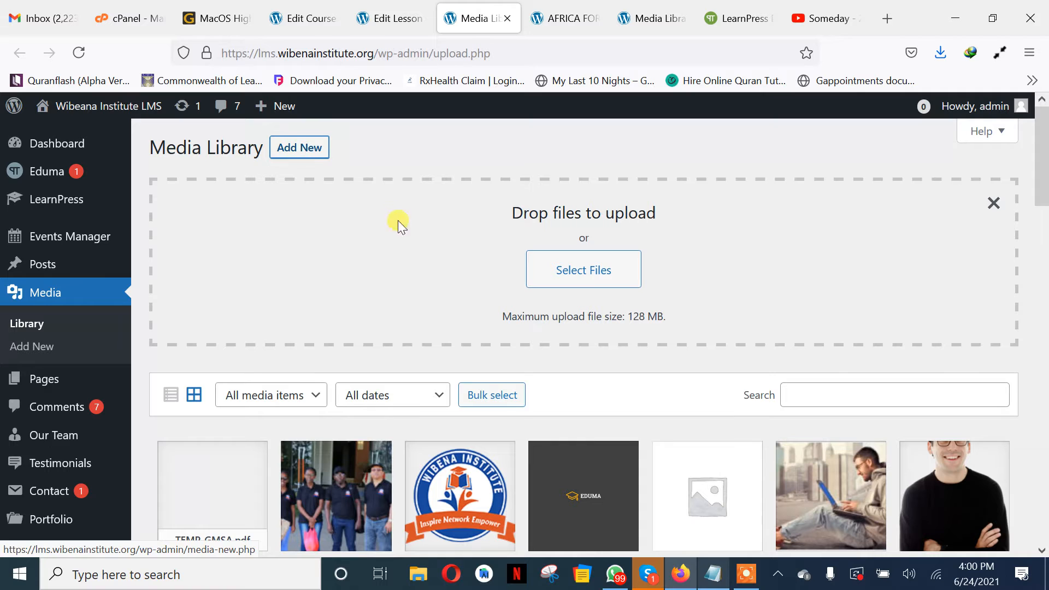
left_click(597, 274)
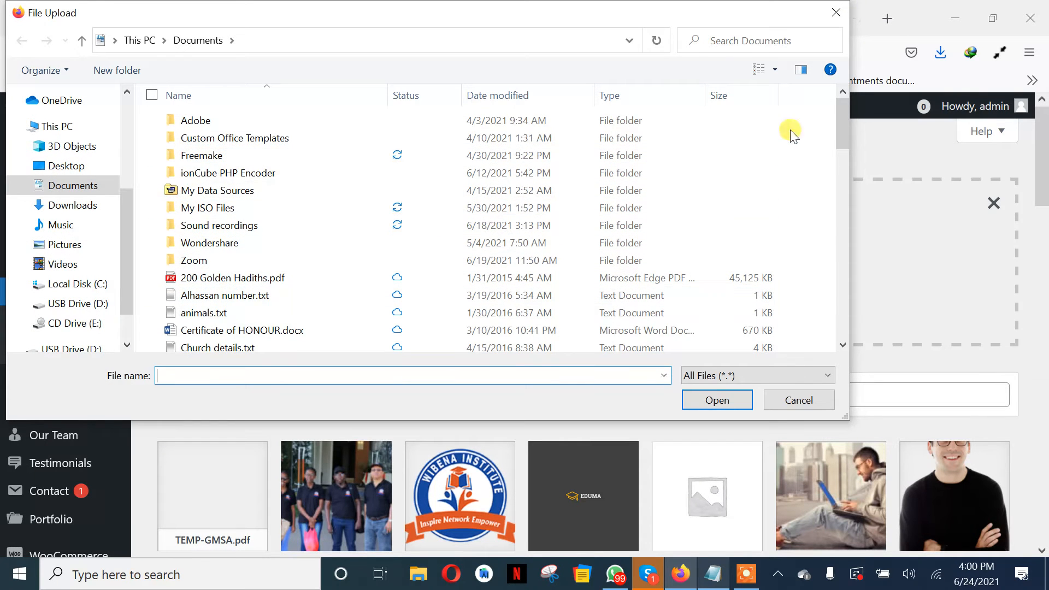
left_click(836, 12)
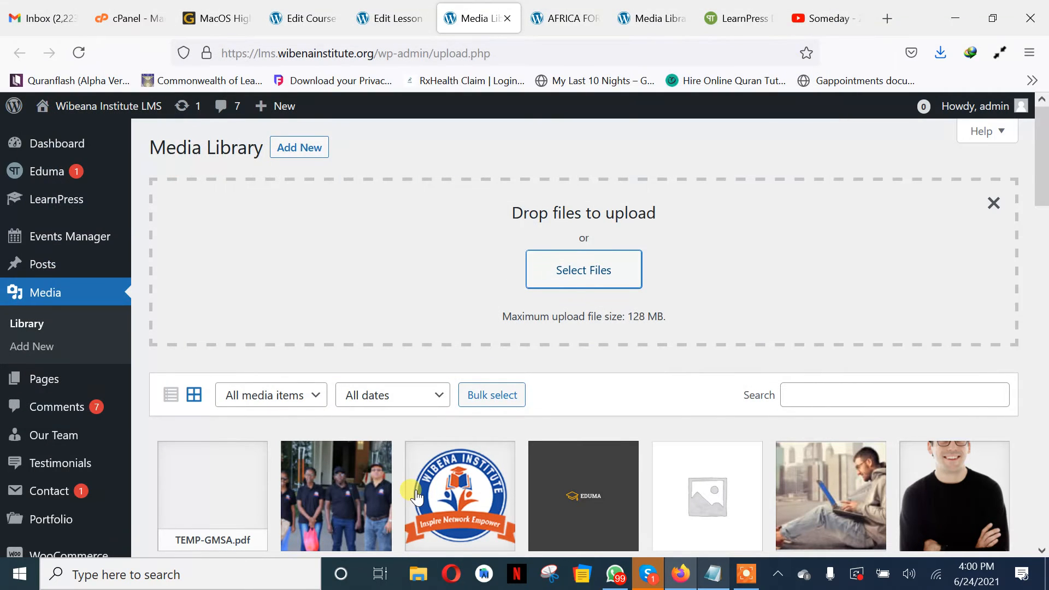
Copy the file URL of TEMP-GMSA.pdf from its attachment details and close the details
scroll(386, 475, "down", 4)
left_click(226, 286)
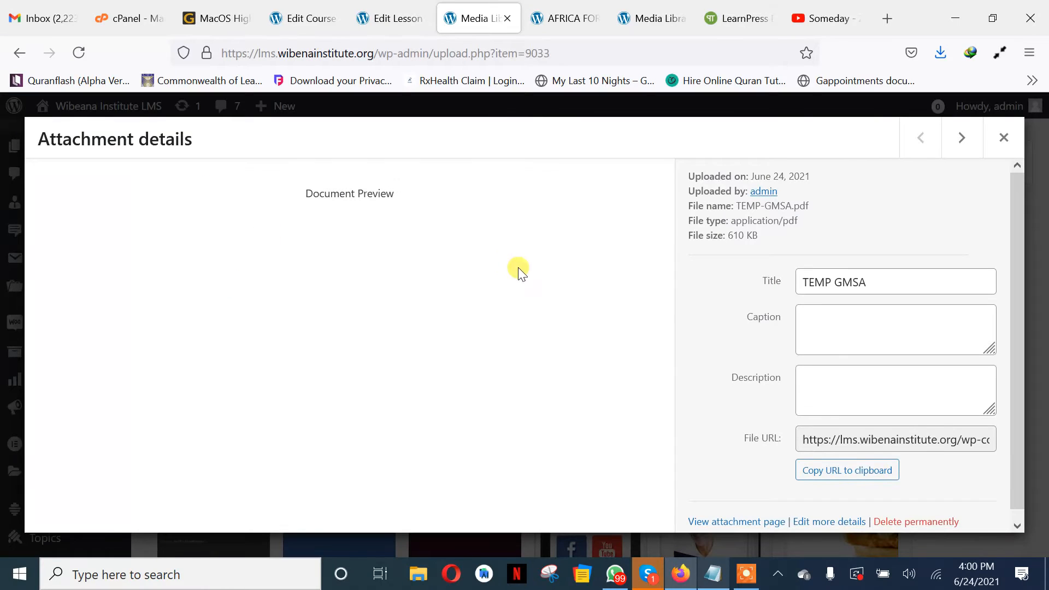
scroll(696, 359, "down", 1)
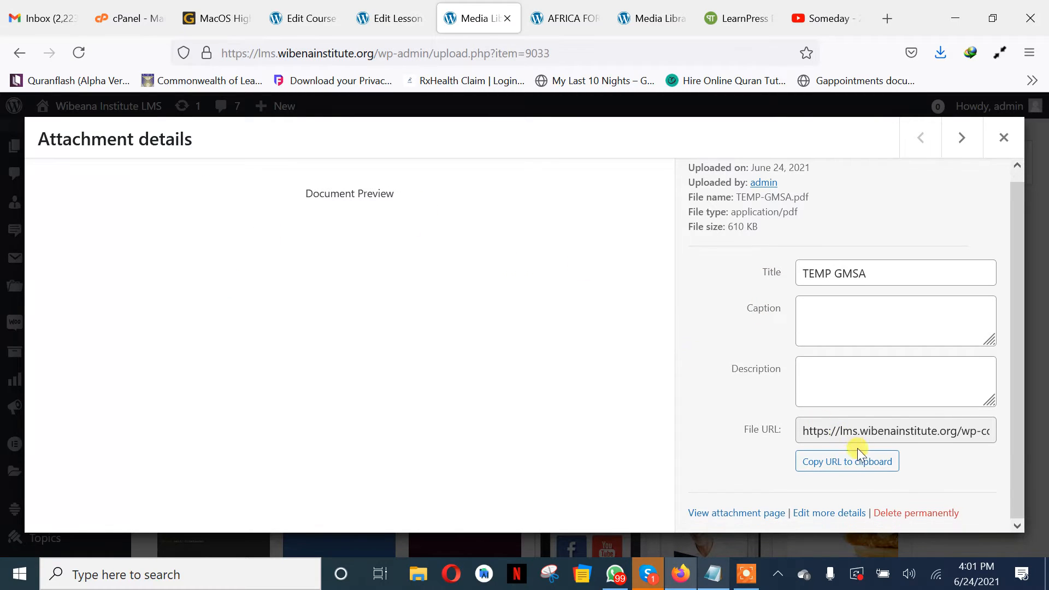
left_click(855, 462)
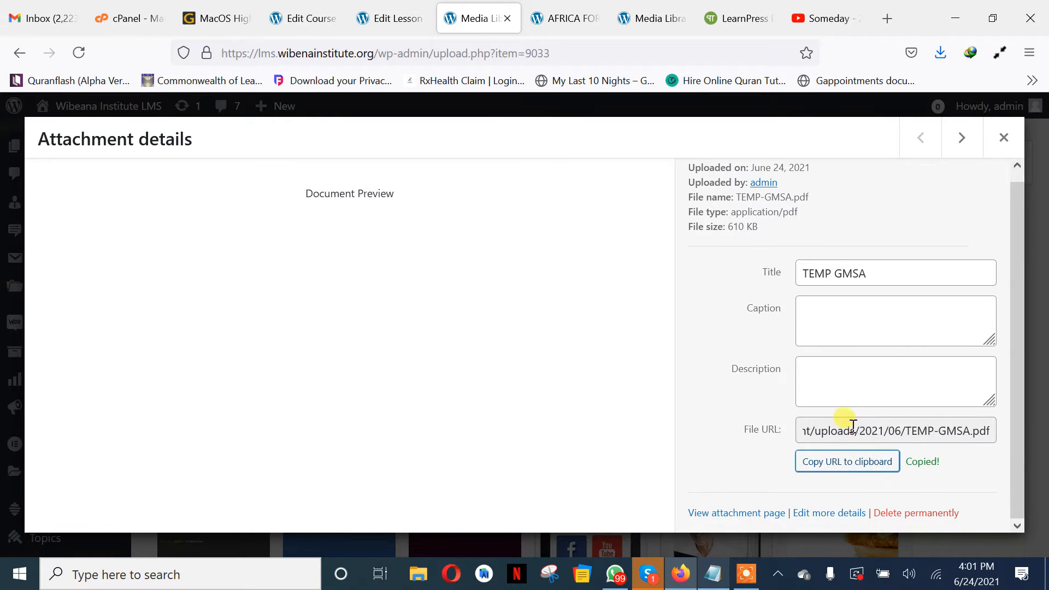
left_click(1000, 138)
Return to the Topic 1 lesson and link the "Slide 1" text to the copied TEMP-GMSA.pdf URL
left_click(358, 7)
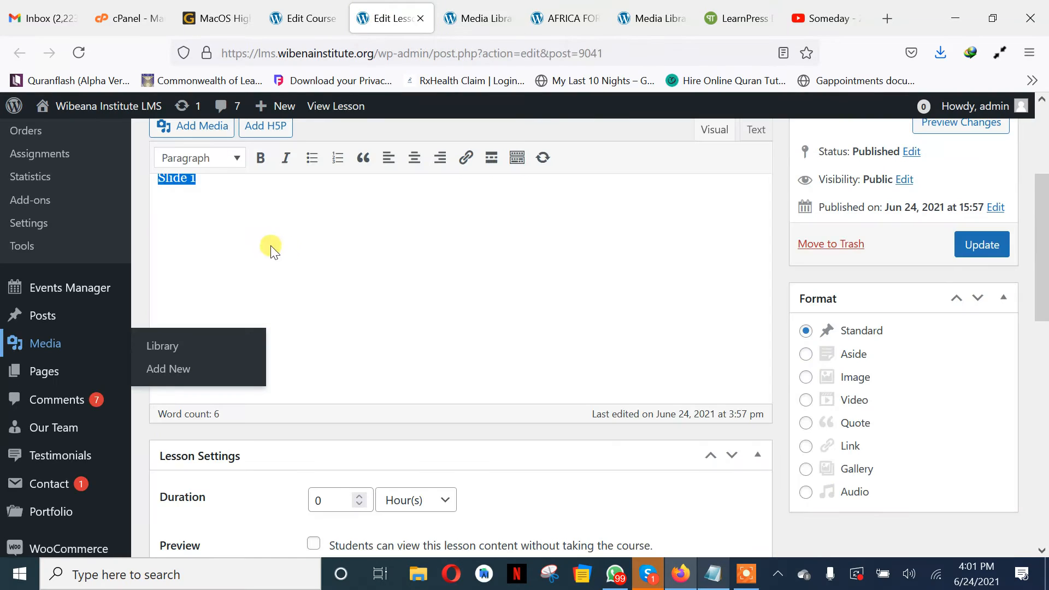
scroll(200, 213, "up", 1)
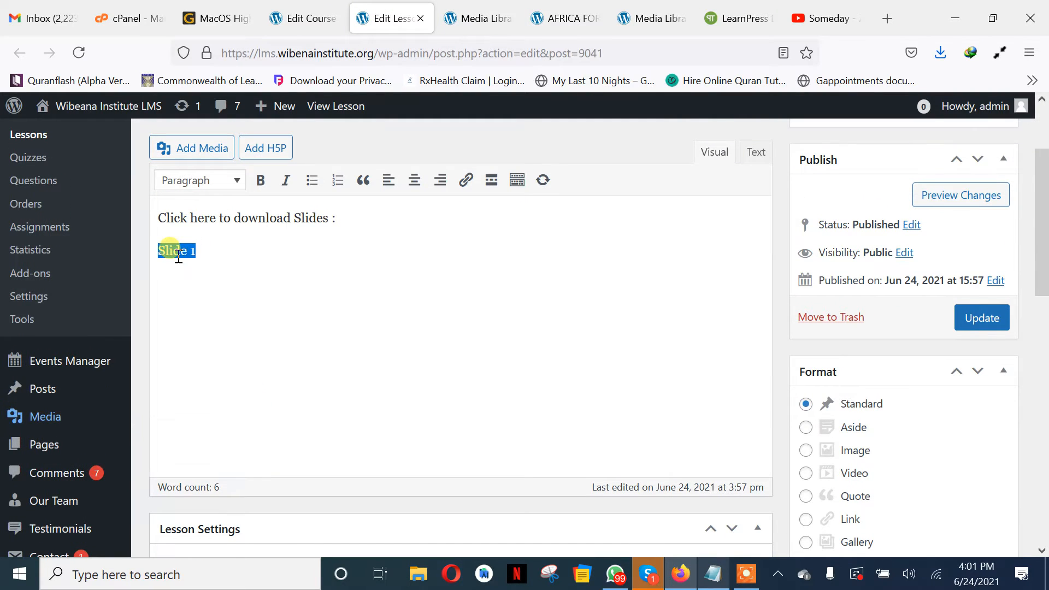
right_click(341, 162)
left_click(599, 274)
left_click_drag(200, 251, 157, 250)
left_click(467, 180)
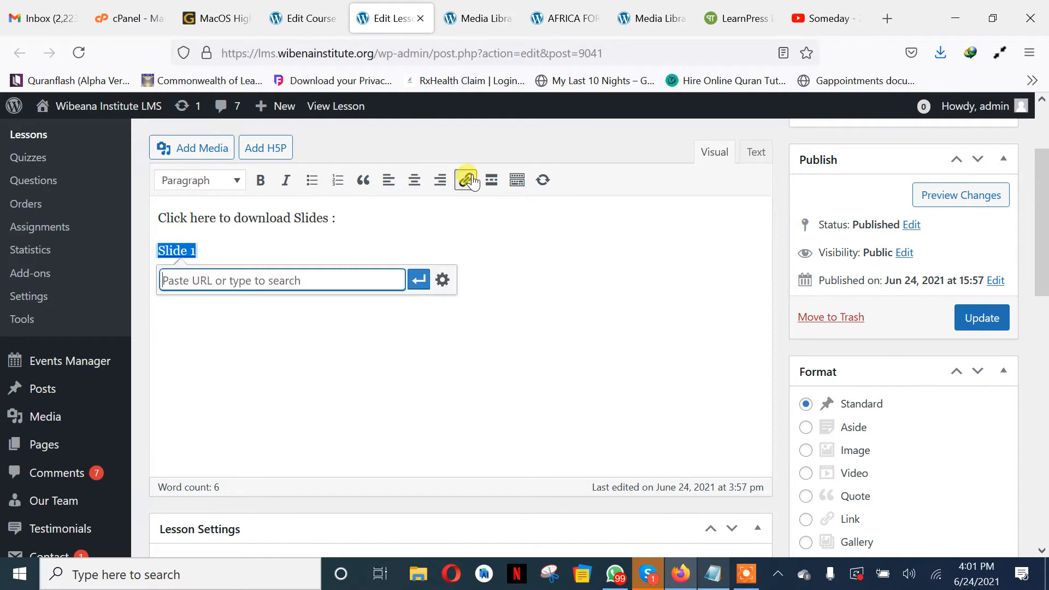
key("ctrl+v")
key("Return")
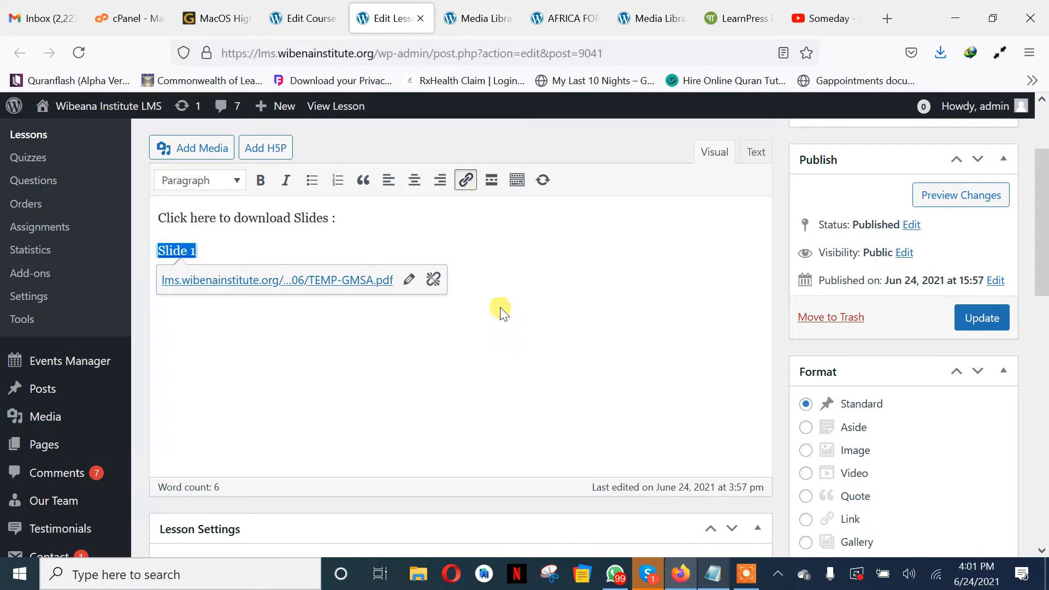
Update the Topic 1 lesson and open its public page in a new browser tab
left_click(970, 316)
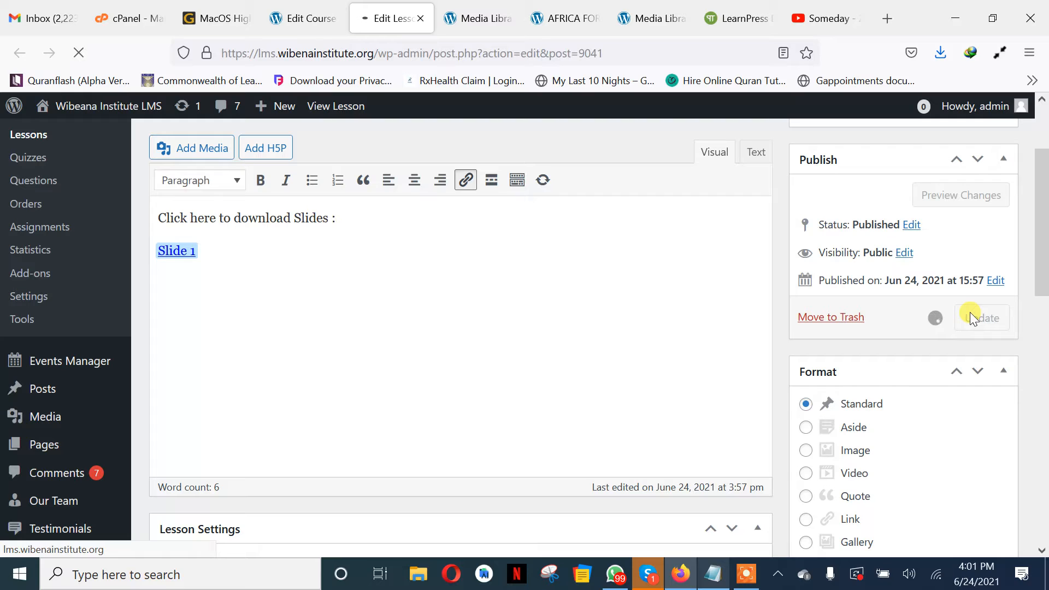
scroll(970, 315, "up", 1)
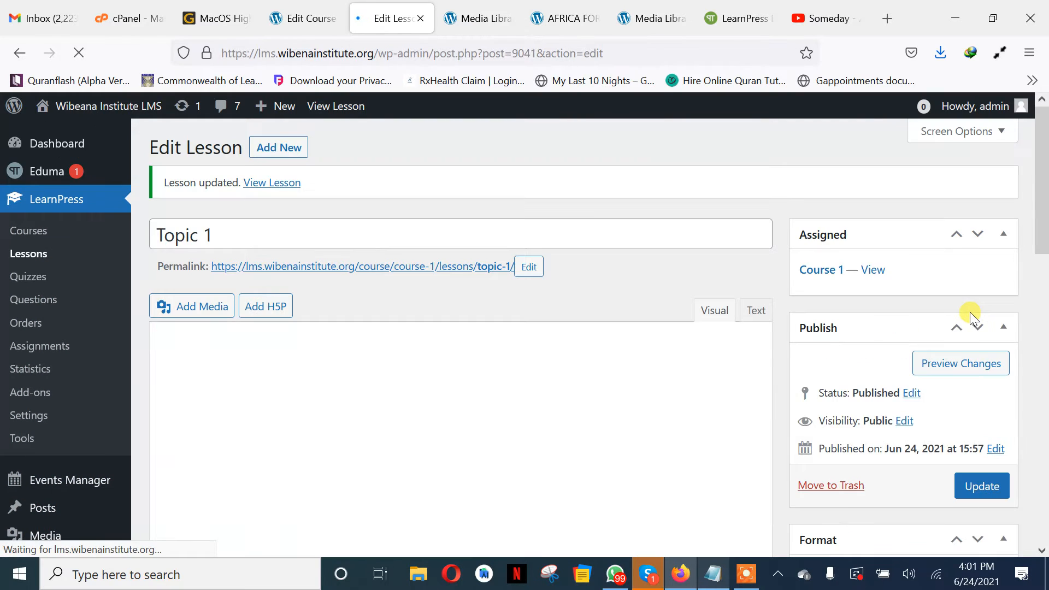
right_click(286, 183)
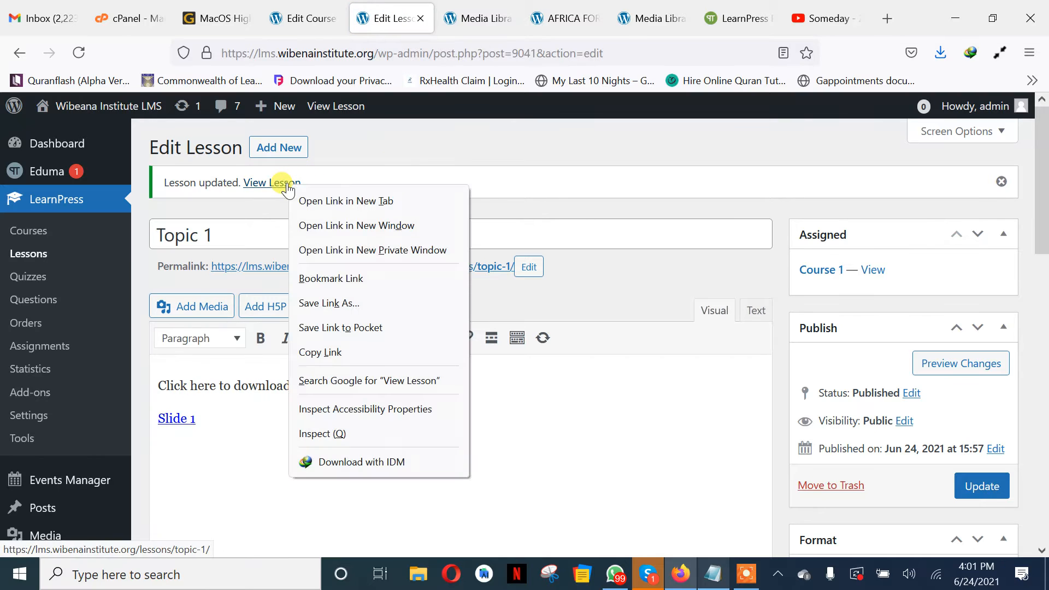
left_click(328, 201)
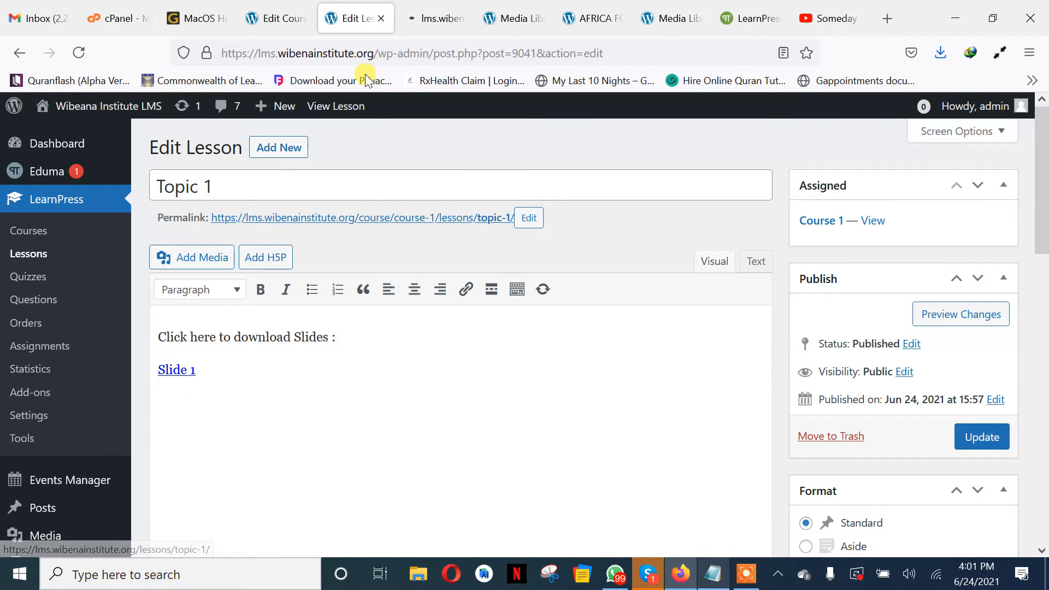
left_click(442, 16)
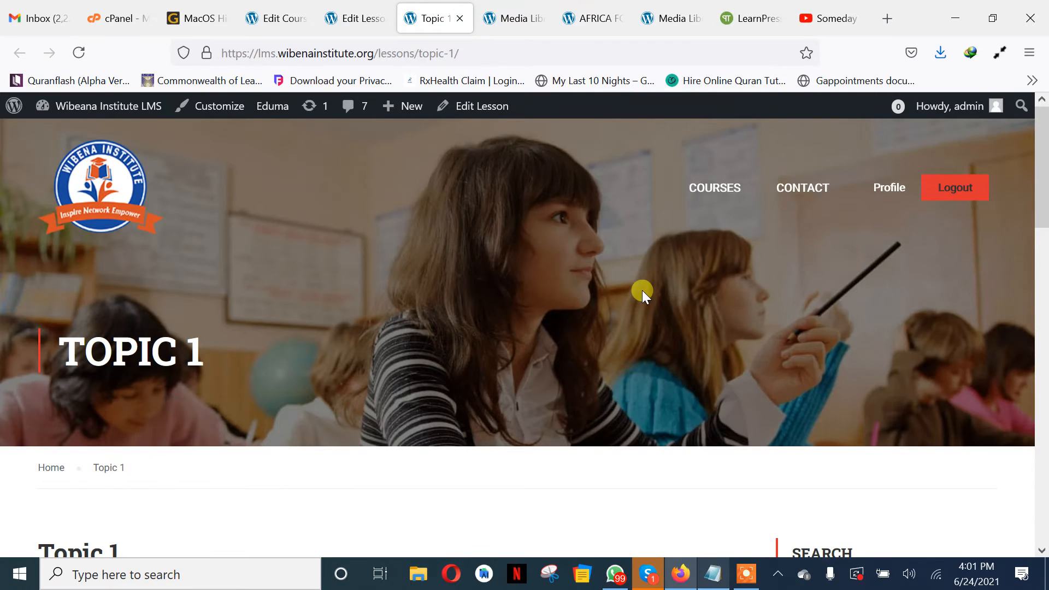
Check the Topic 1 page, then open Course 1 from the site's courses list
scroll(641, 290, "down", 7)
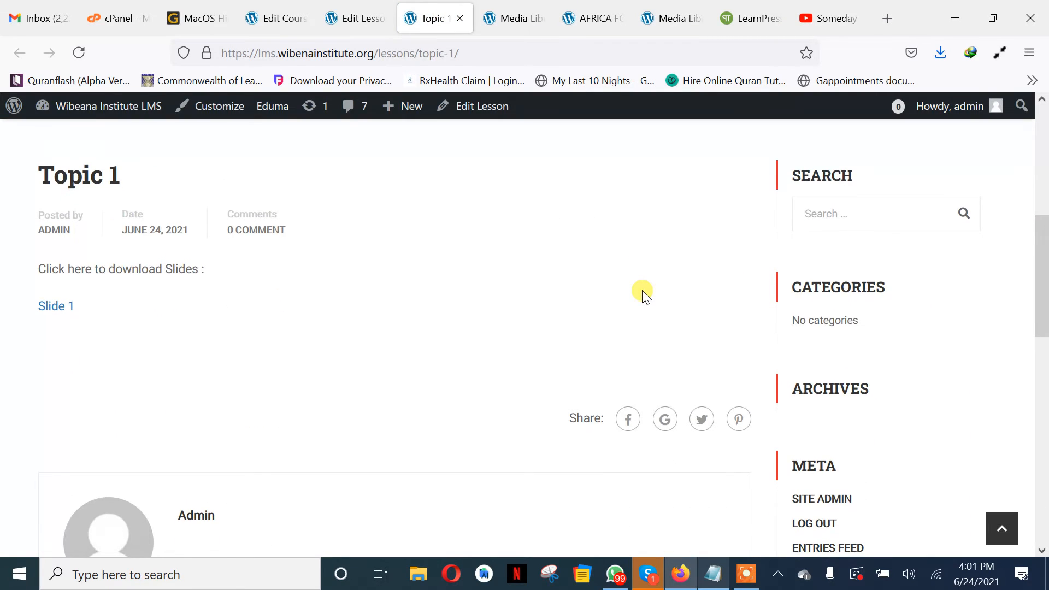
scroll(643, 294, "down", 10)
scroll(642, 294, "up", 14)
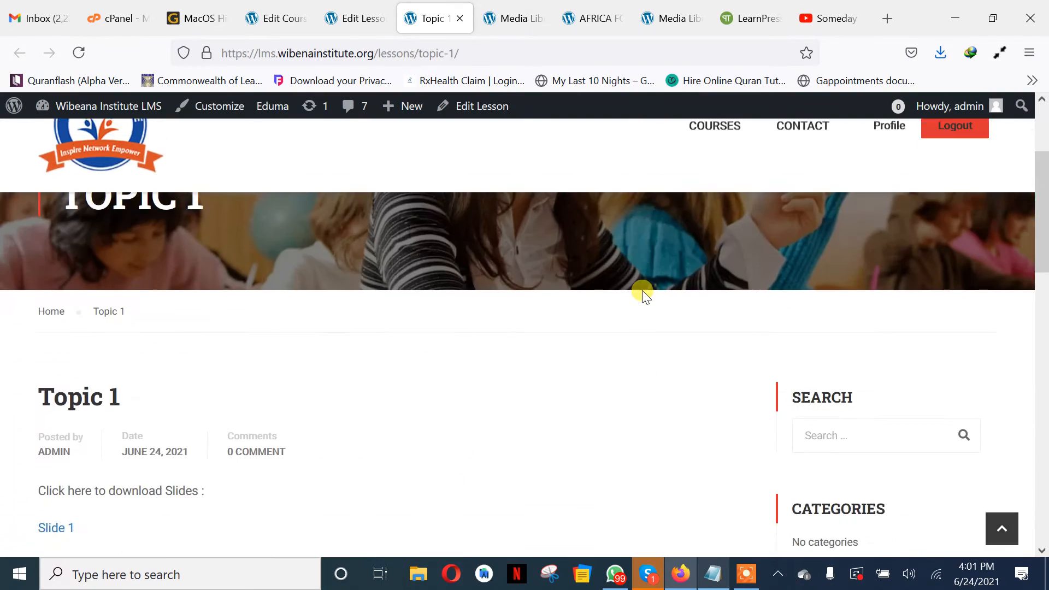
scroll(641, 293, "down", 10)
scroll(641, 293, "up", 10)
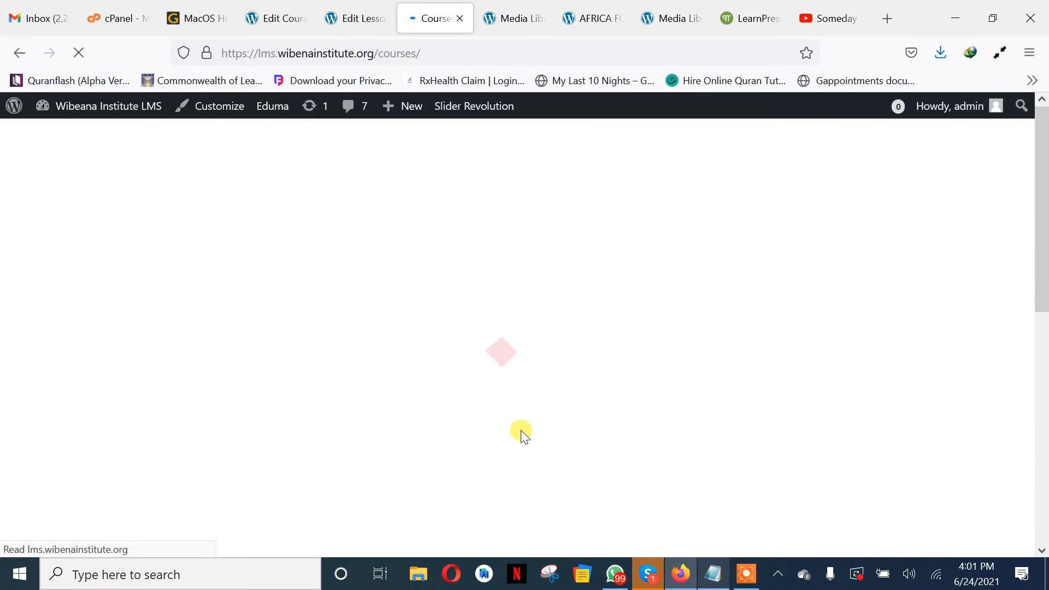
scroll(520, 430, "down", 8)
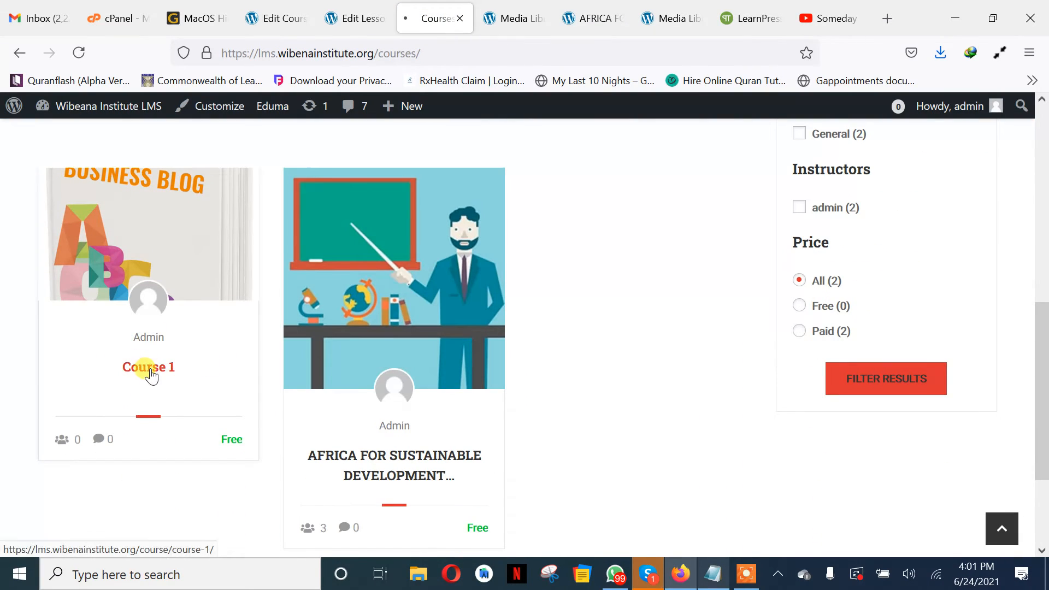
left_click(146, 371)
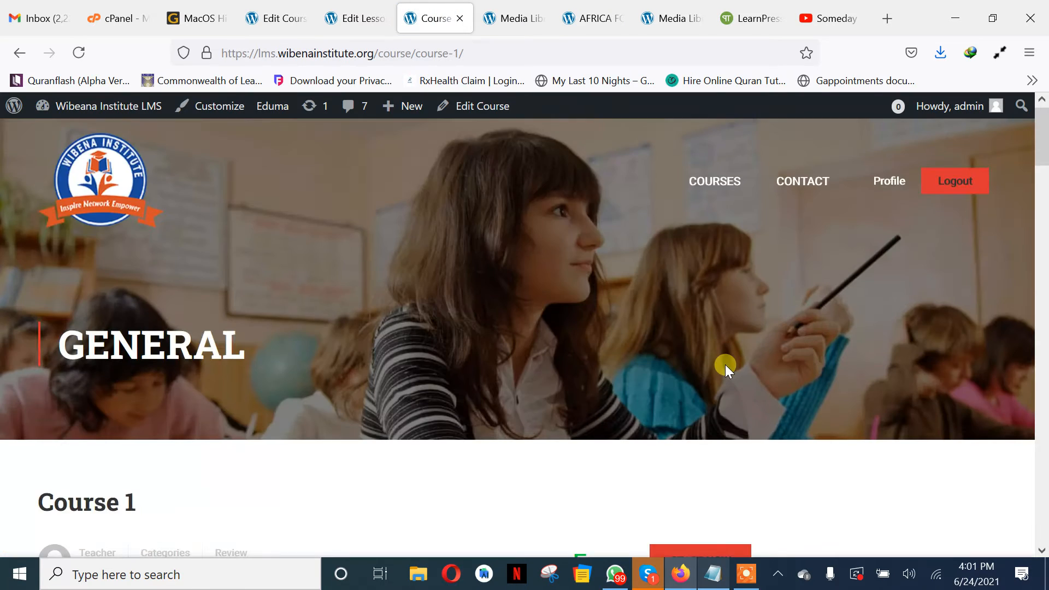
Start Course 1 from its public course page to open the course content
scroll(725, 365, "down", 4)
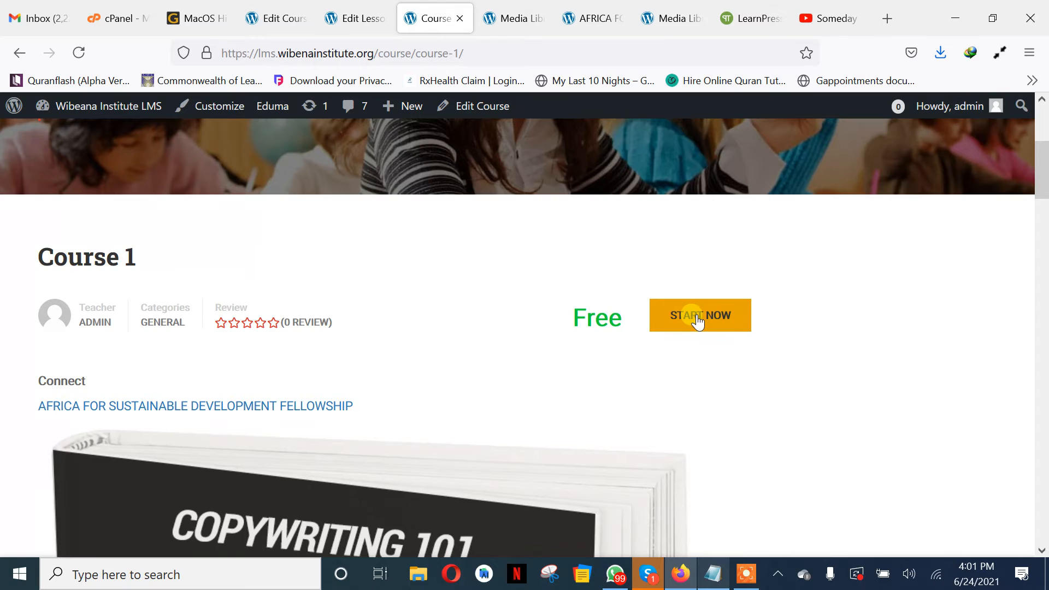
scroll(698, 321, "down", 5)
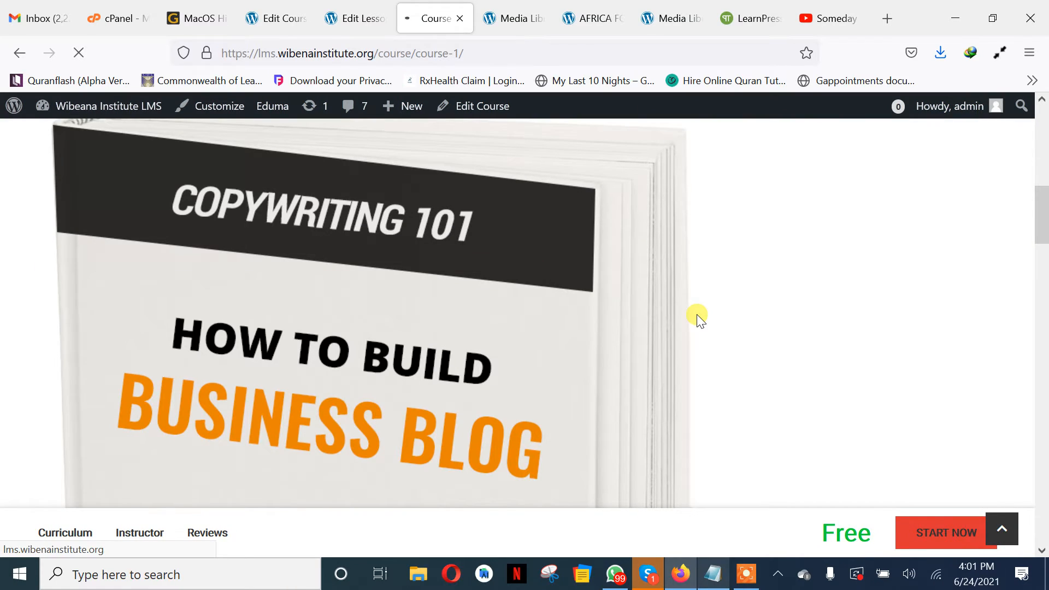
scroll(697, 317, "down", 6)
scroll(696, 315, "down", 4)
left_click(695, 316)
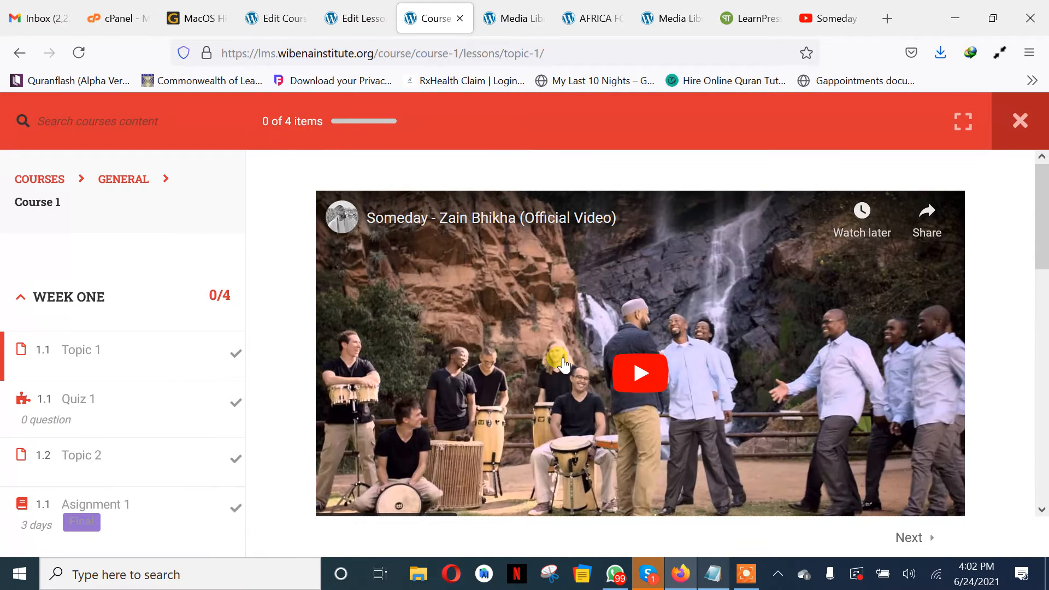
Test the Slide 1 download link under the Topic 1 video and cancel the TEMP-GMSA.pdf download
scroll(564, 365, "down", 3)
scroll(562, 372, "down", 6)
scroll(515, 278, "up", 3)
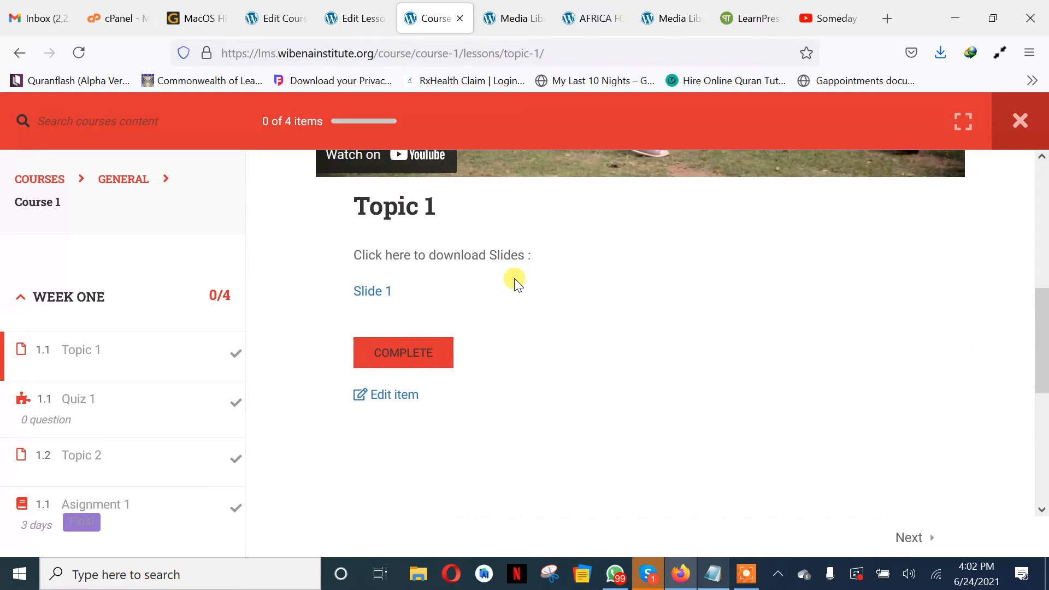
left_click(365, 300)
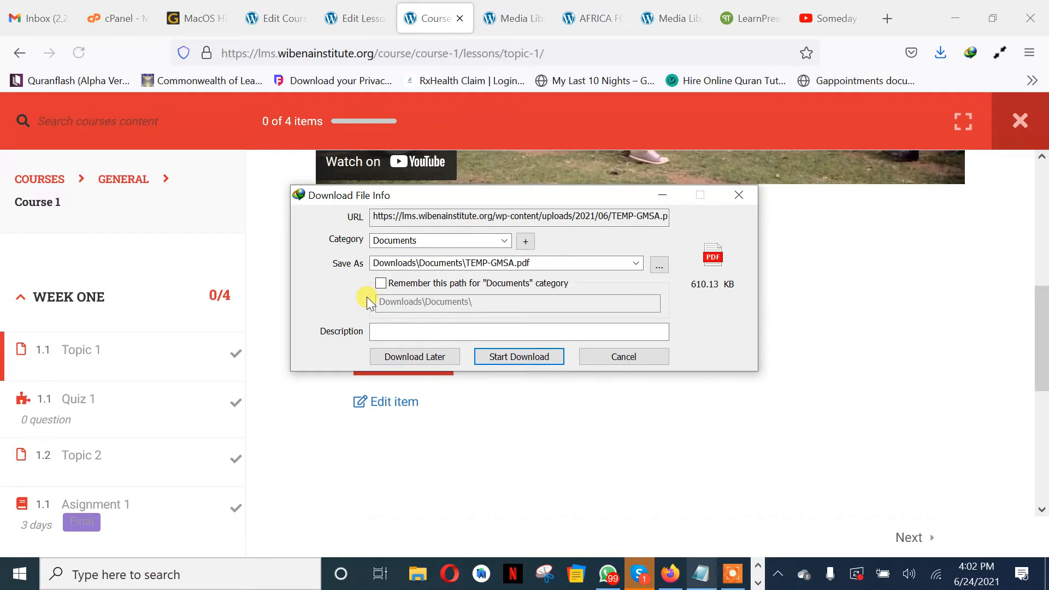
left_click(624, 357)
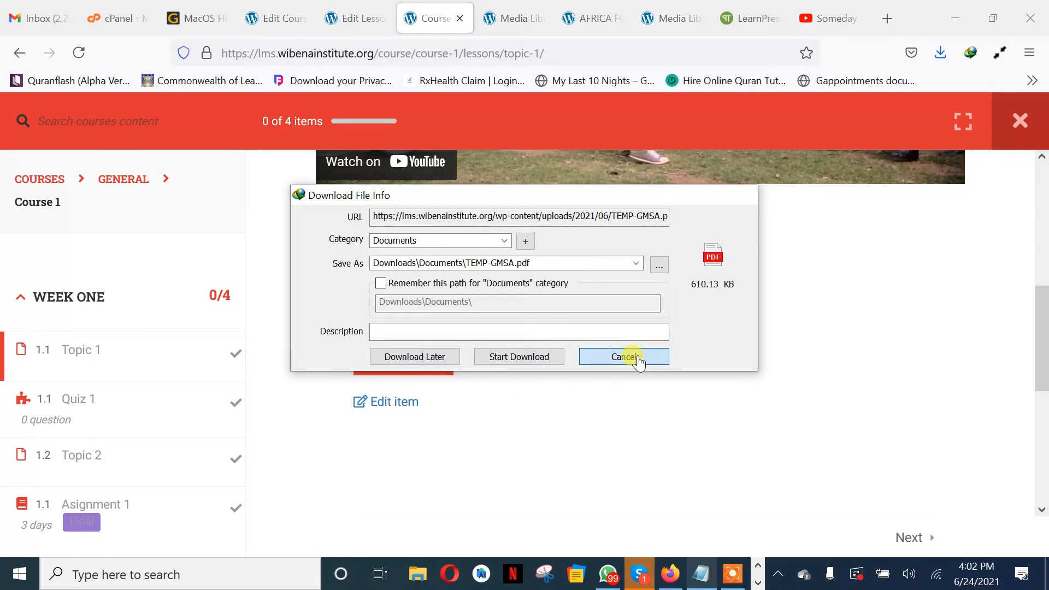
scroll(637, 355, "up", 3)
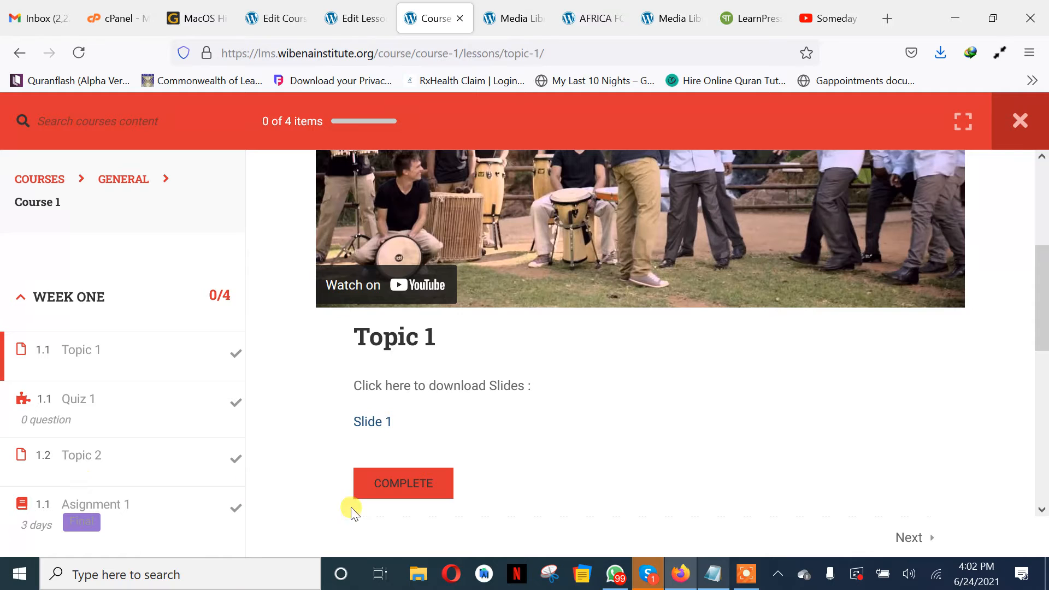
scroll(527, 470, "up", 4)
Return to the Course 1 editor and open Quiz 1 from the Week One section for editing
left_click(360, 17)
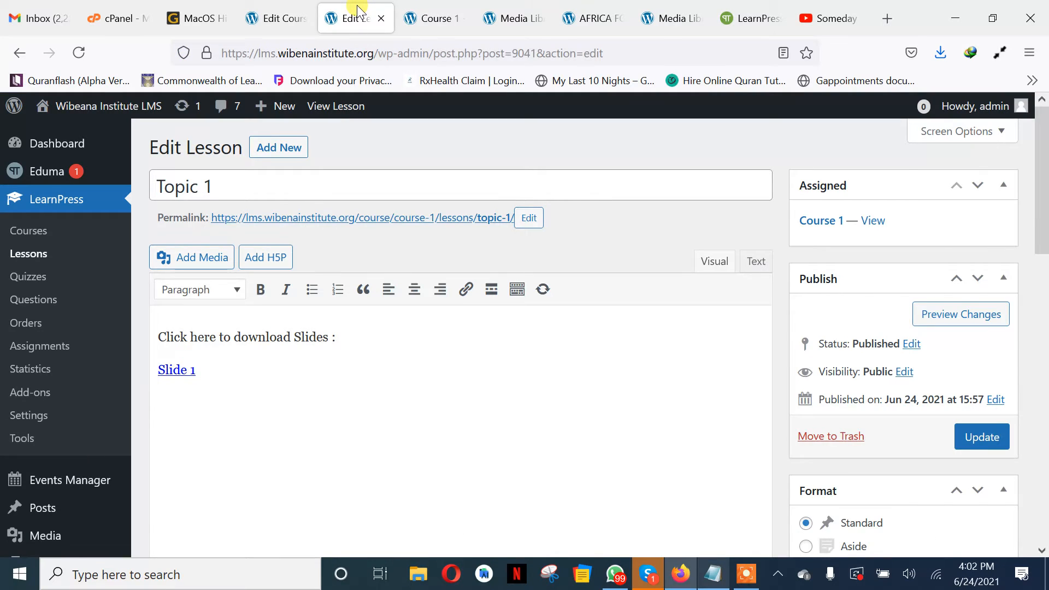
left_click(265, 12)
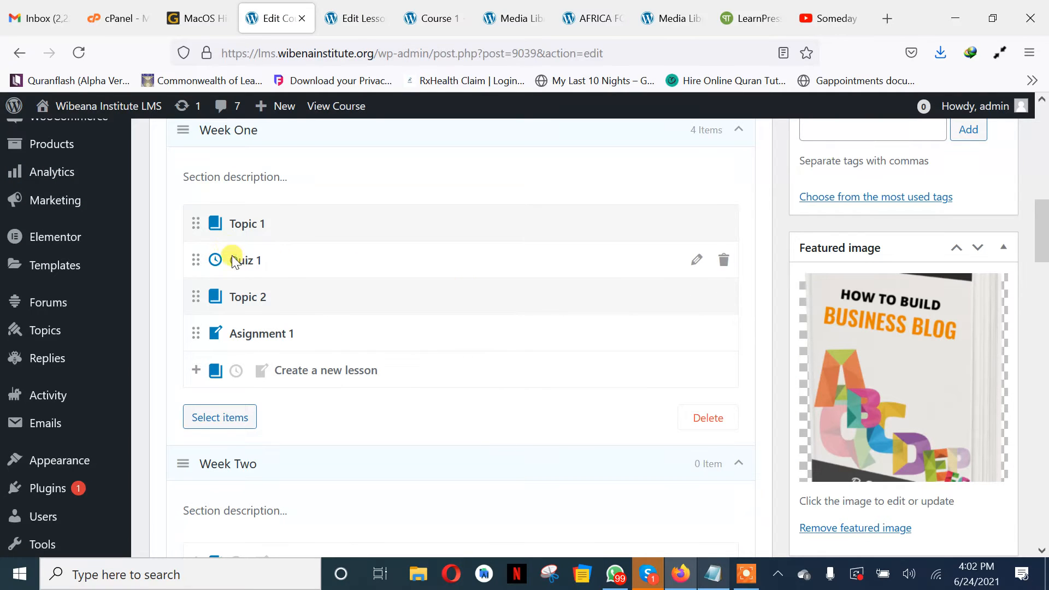
left_click(696, 261)
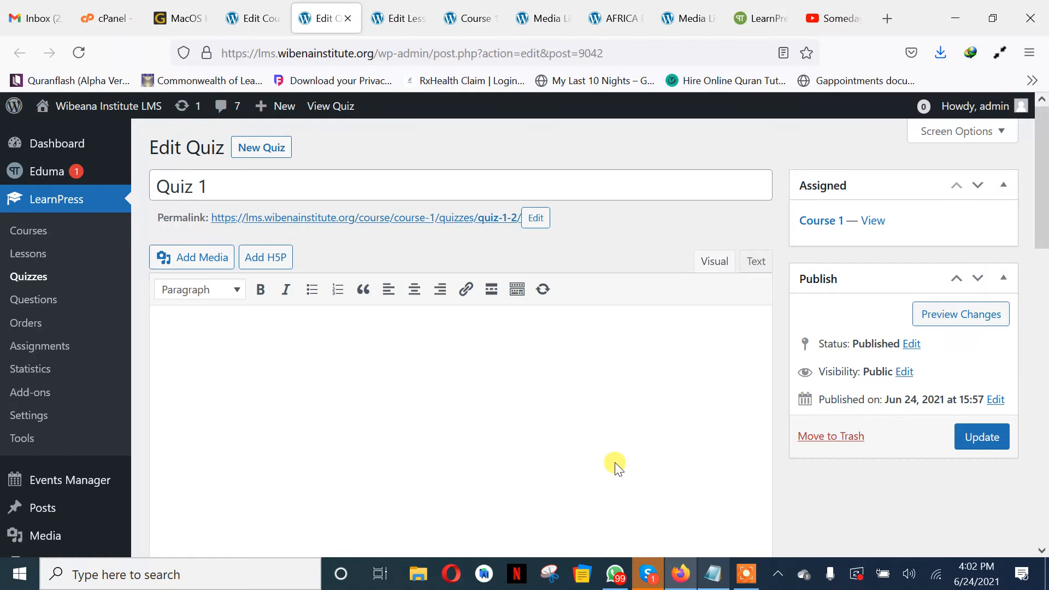
Write a description in the Quiz 1 content that begins "This quiz is to test your"
scroll(616, 456, "down", 4)
scroll(615, 464, "up", 3)
scroll(614, 462, "down", 1)
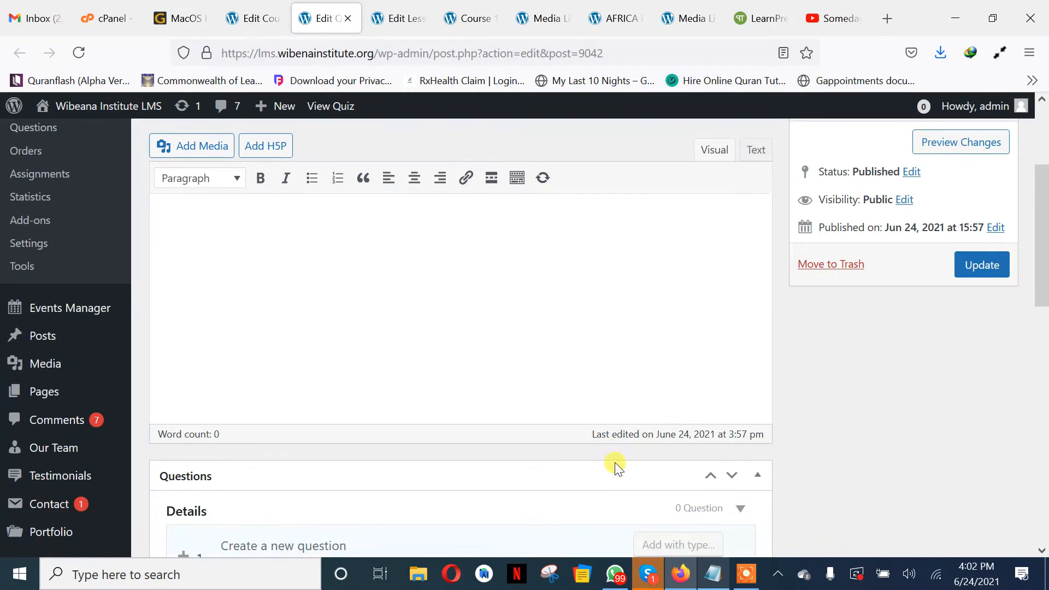
scroll(614, 462, "up", 3)
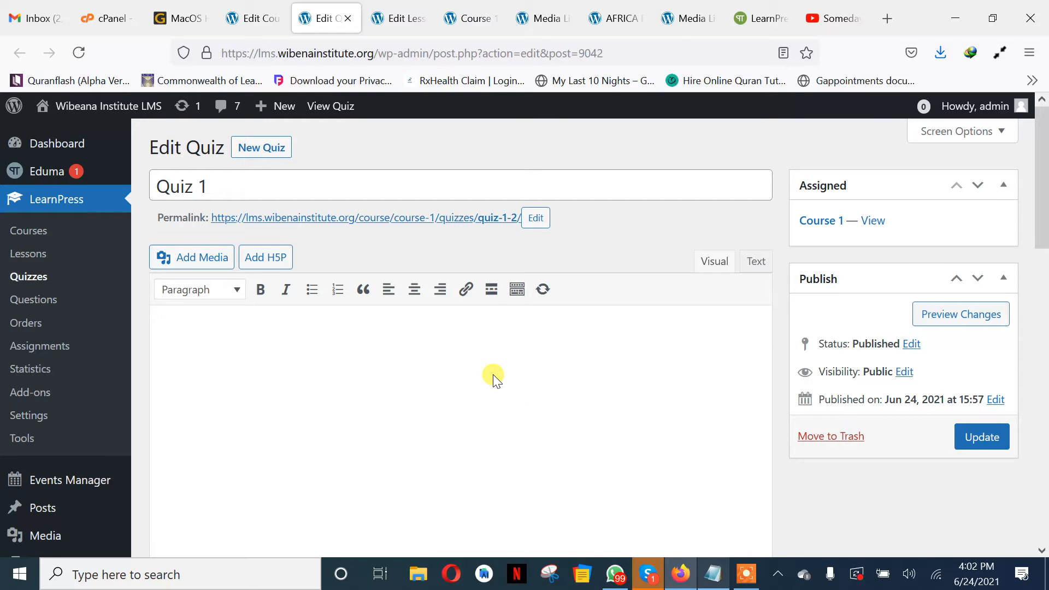
type("This")
type(" qui")
key("BackSpace")
type("quiz is to test yo")
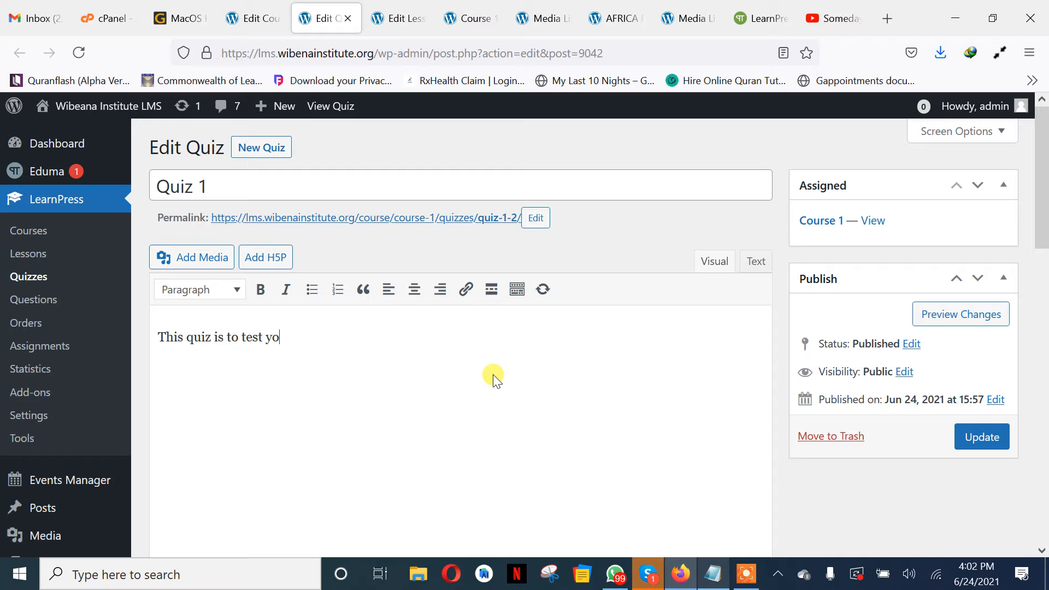
type("ur under...")
Add a first question titled "What is Africa Development" to Quiz 1
scroll(493, 378, "down", 7)
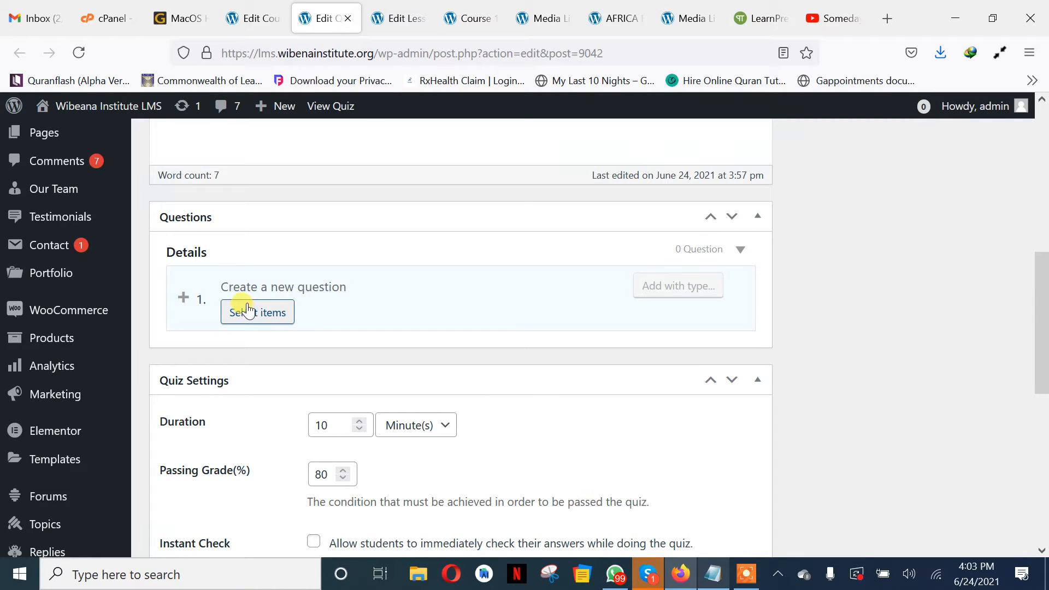
left_click(306, 289)
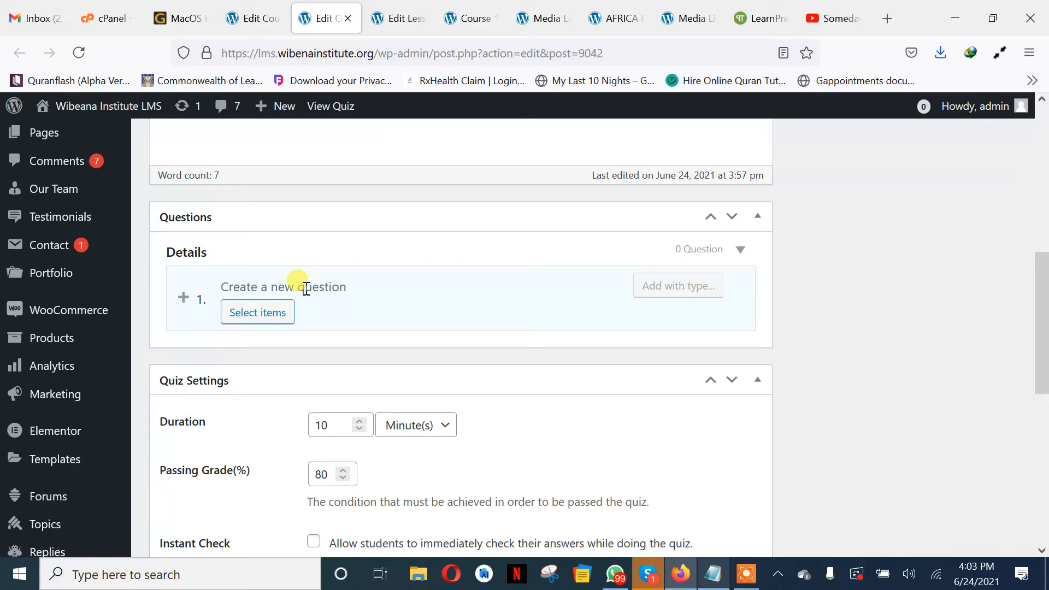
type("What is Af")
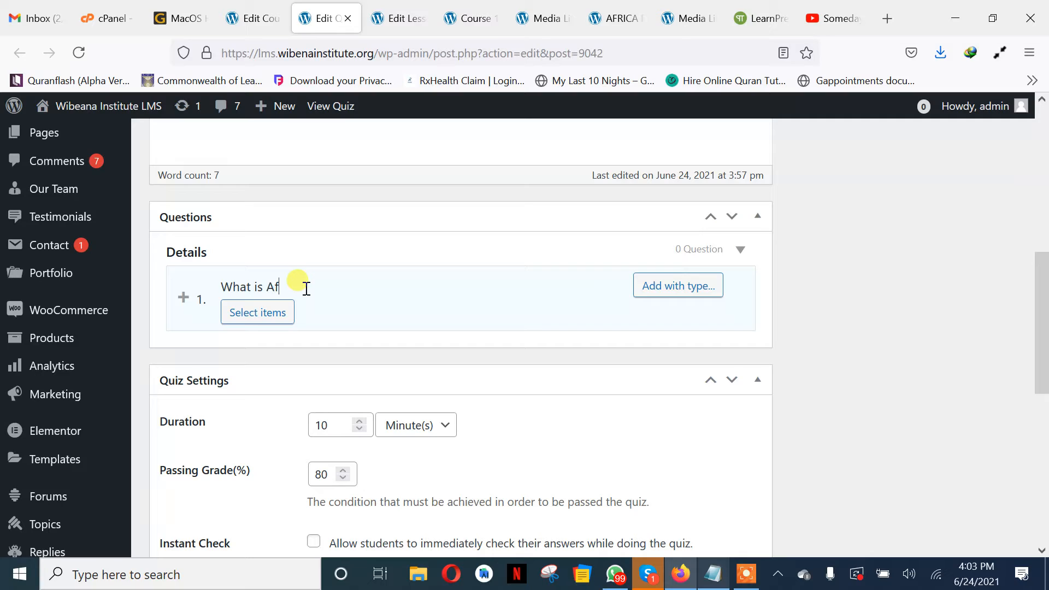
type("rica Development")
key("Return")
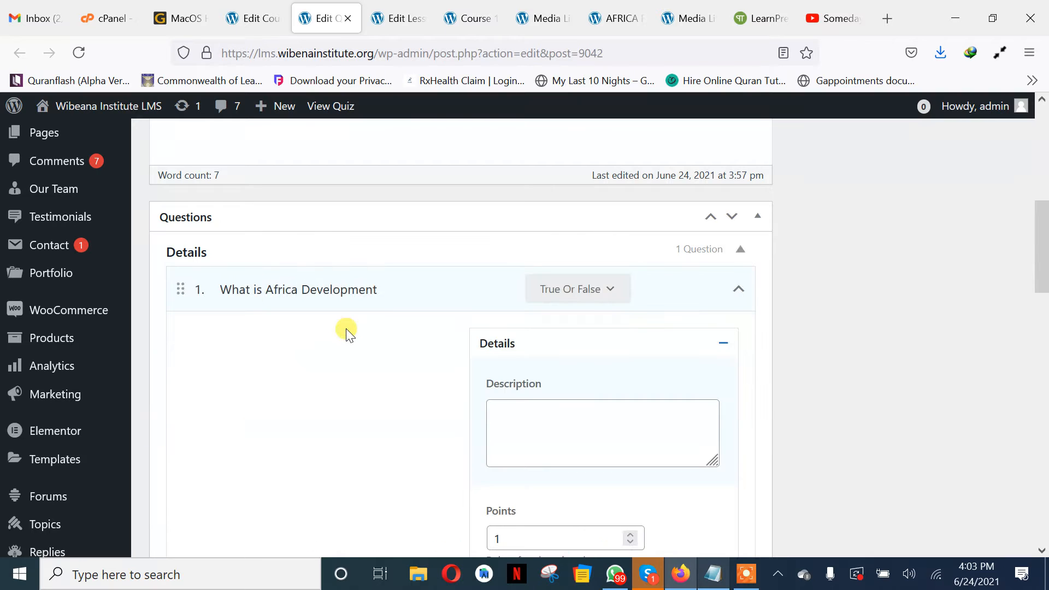
Keep the first question as True Or False and set its description to "Select one choice"
mouse_move(584, 297)
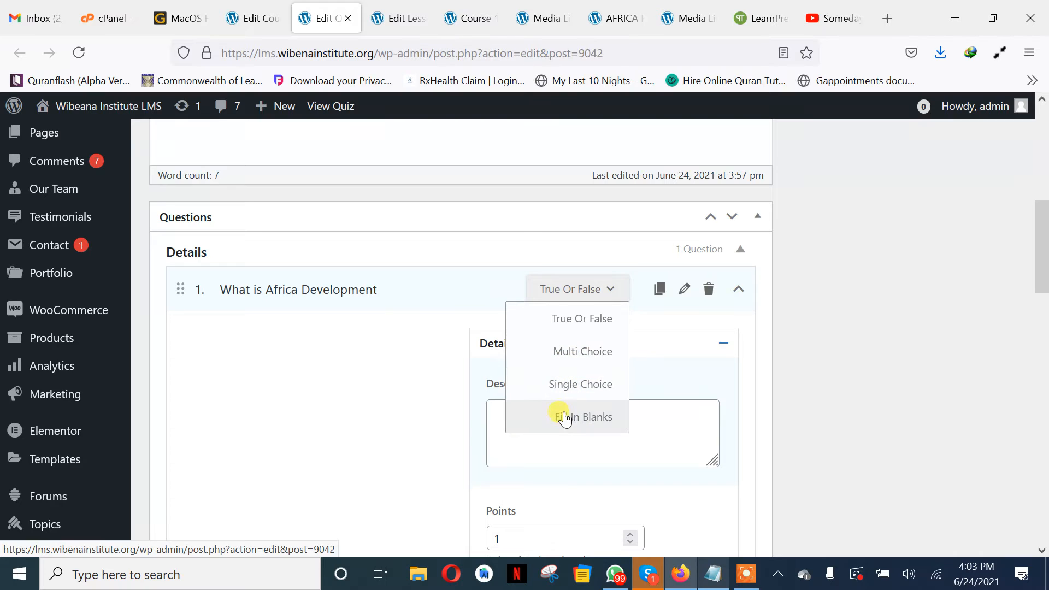
scroll(573, 322, "down", 1)
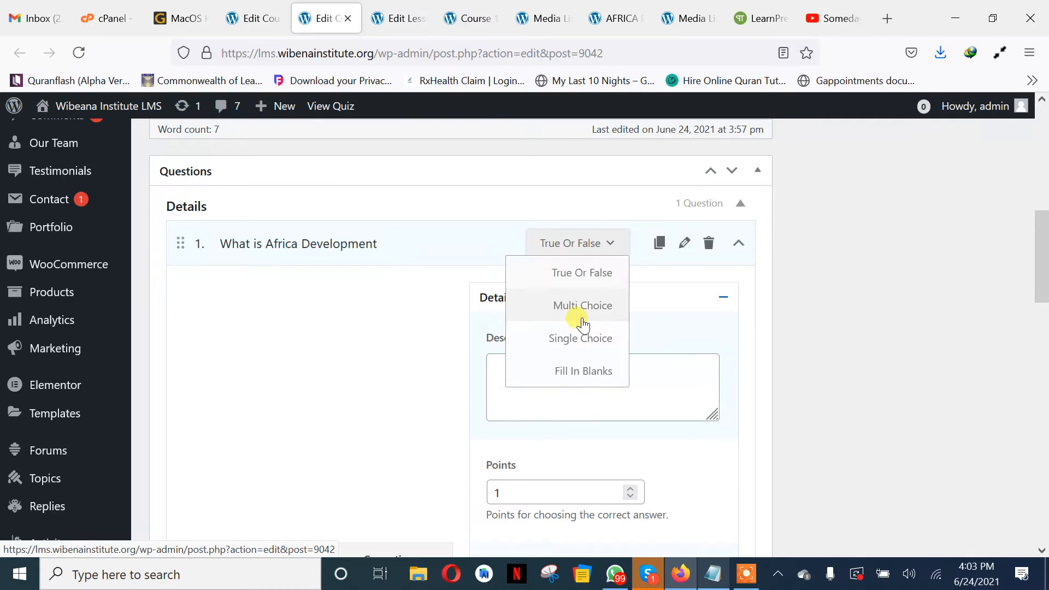
left_click(551, 411)
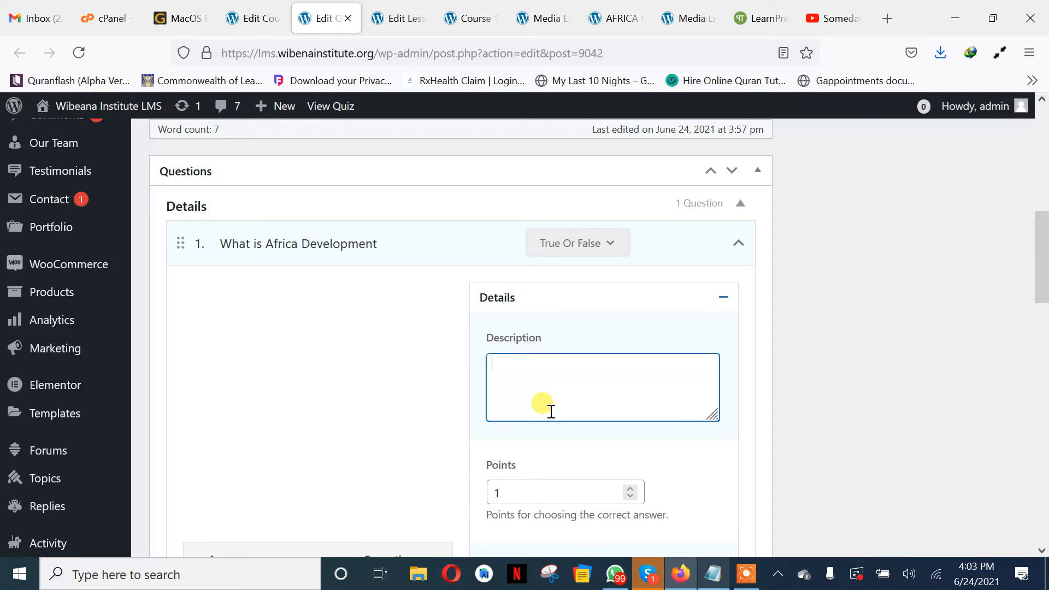
type("Select one choice")
Keep the question's points at 1 and mark True as the correct answer
scroll(551, 410, "down", 3)
left_click(498, 308)
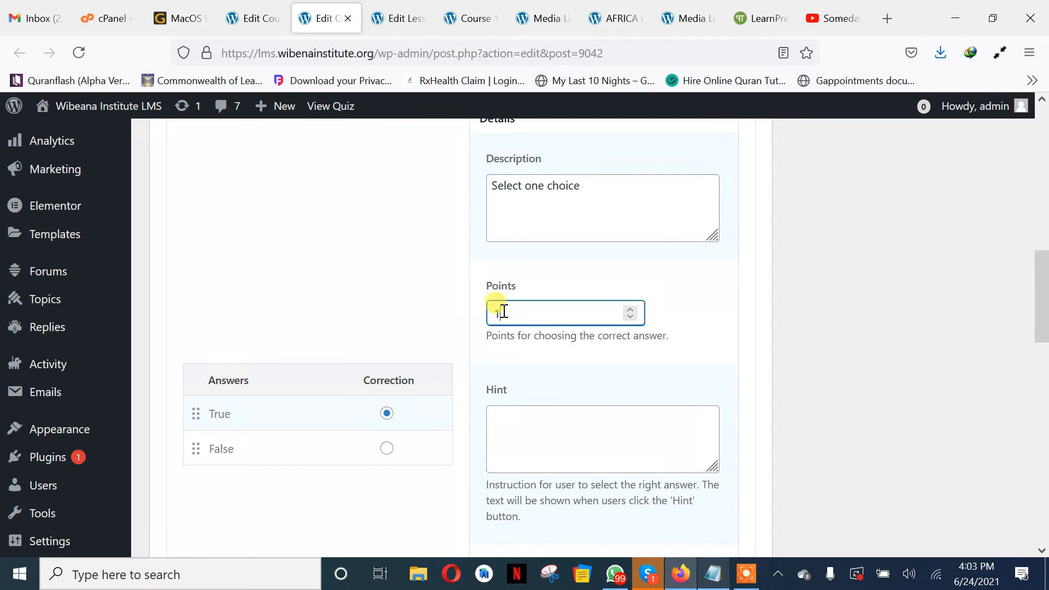
double_click(495, 310)
left_click(510, 310)
left_click(387, 414)
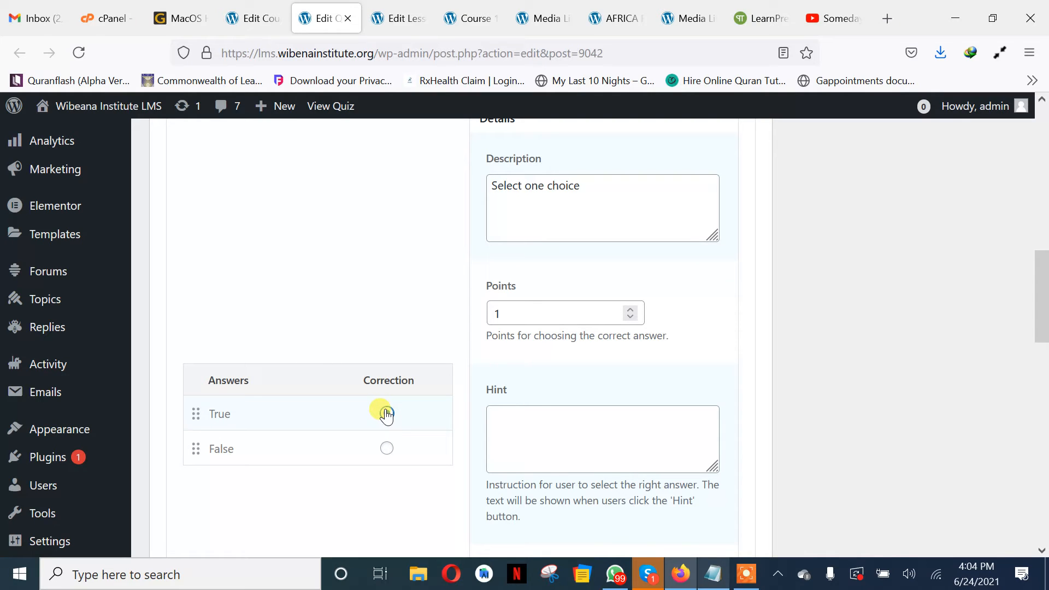
Examine the question's Hint and Explanation fields and the entry for a second question
left_click(515, 417)
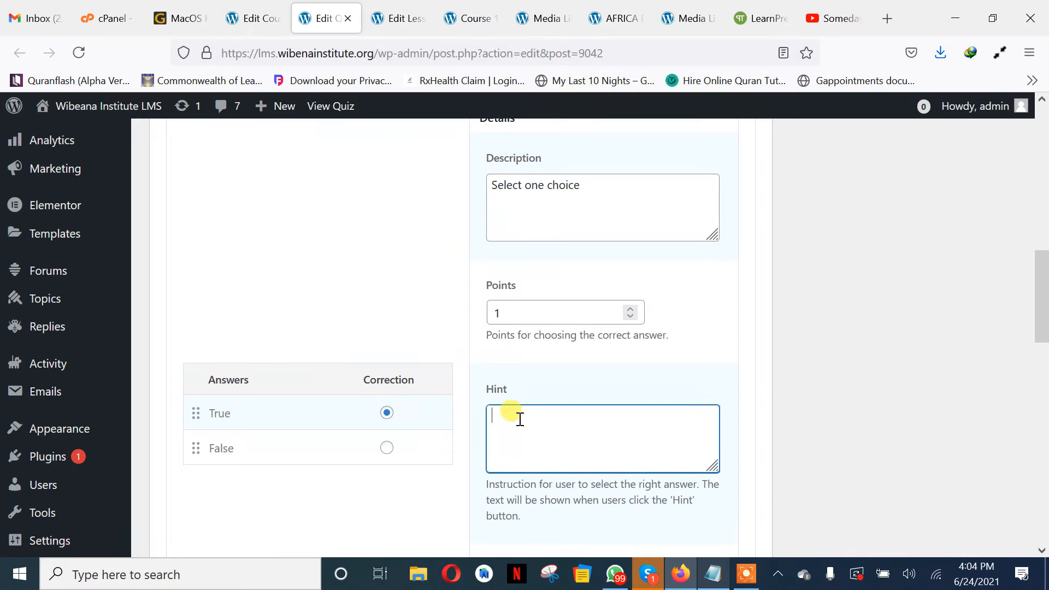
scroll(516, 418, "down", 1)
scroll(480, 411, "down", 3)
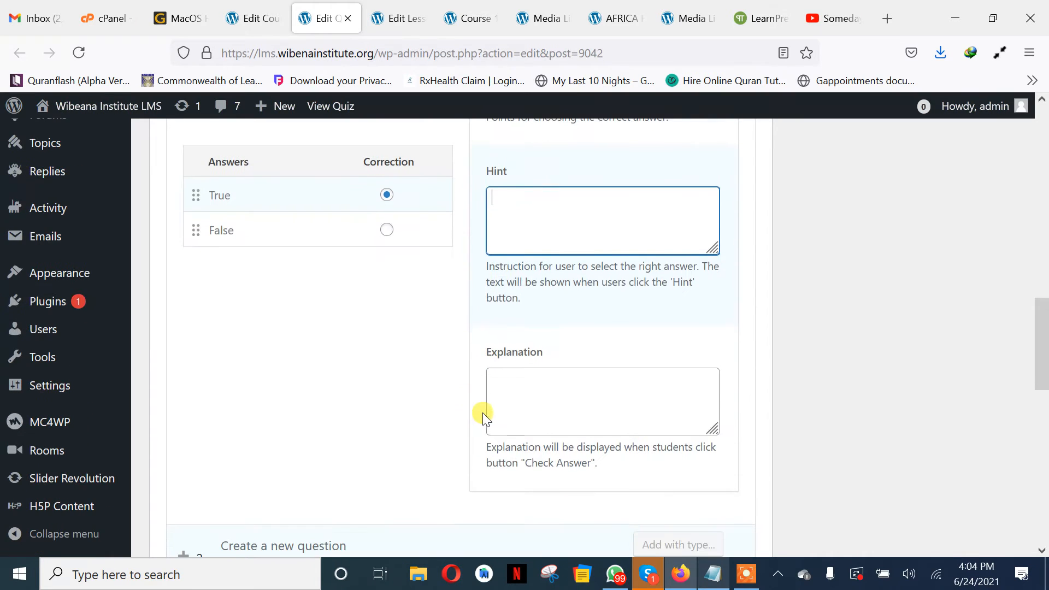
left_click(541, 397)
scroll(541, 399, "down", 5)
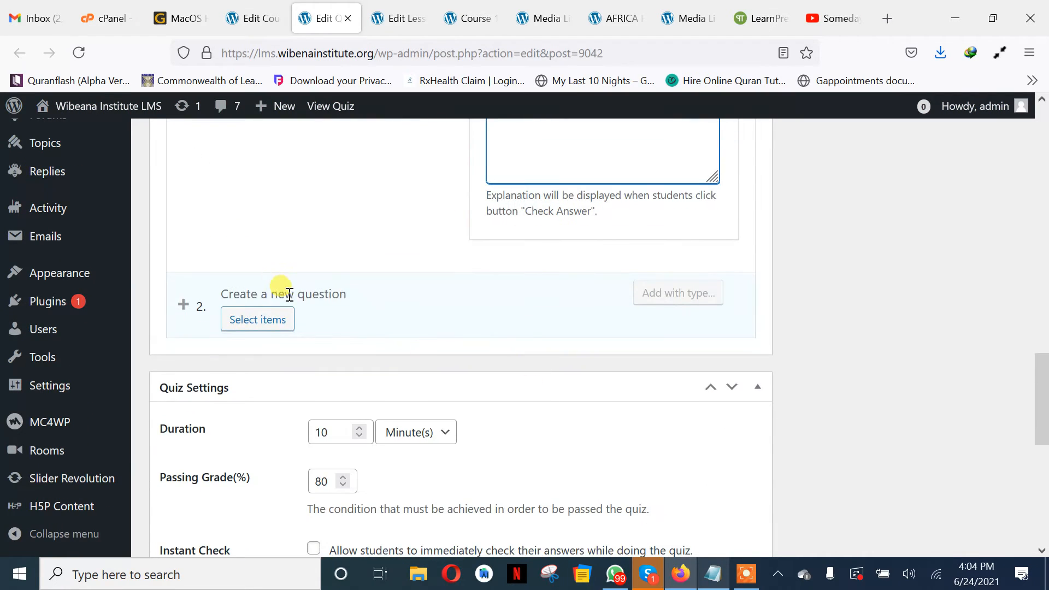
Add a second question titled "How many countries are in Africa ?" to Quiz 1
left_click(289, 295)
type("H")
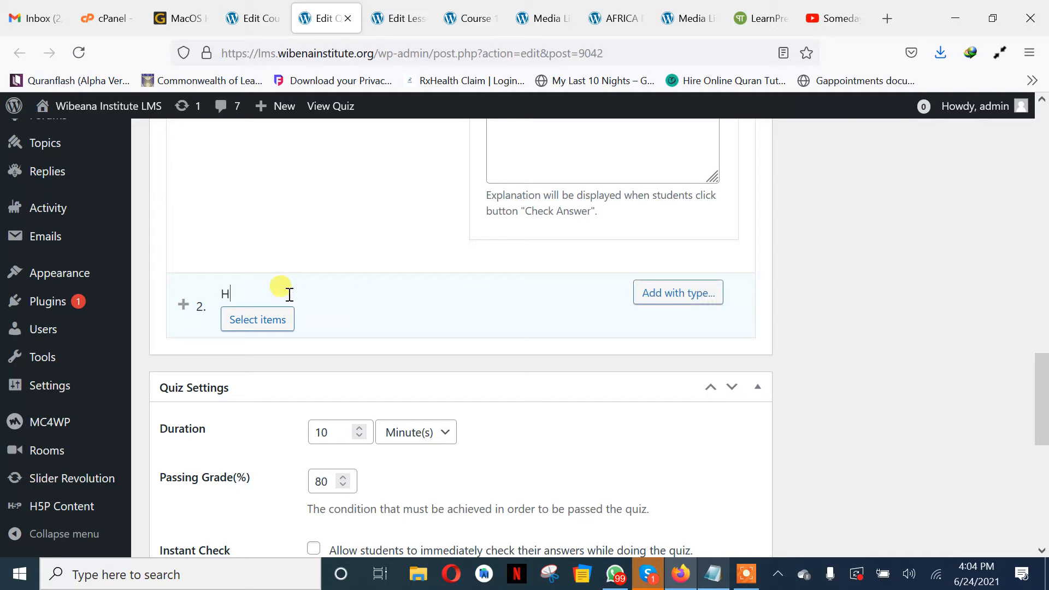
type("ow many countries are in Africa ?")
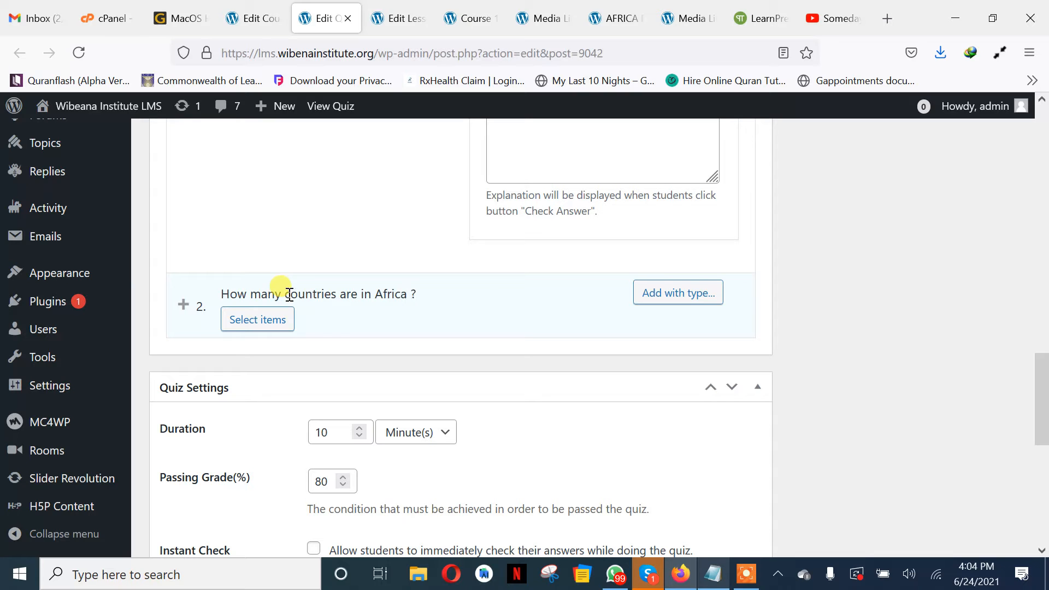
key("Return")
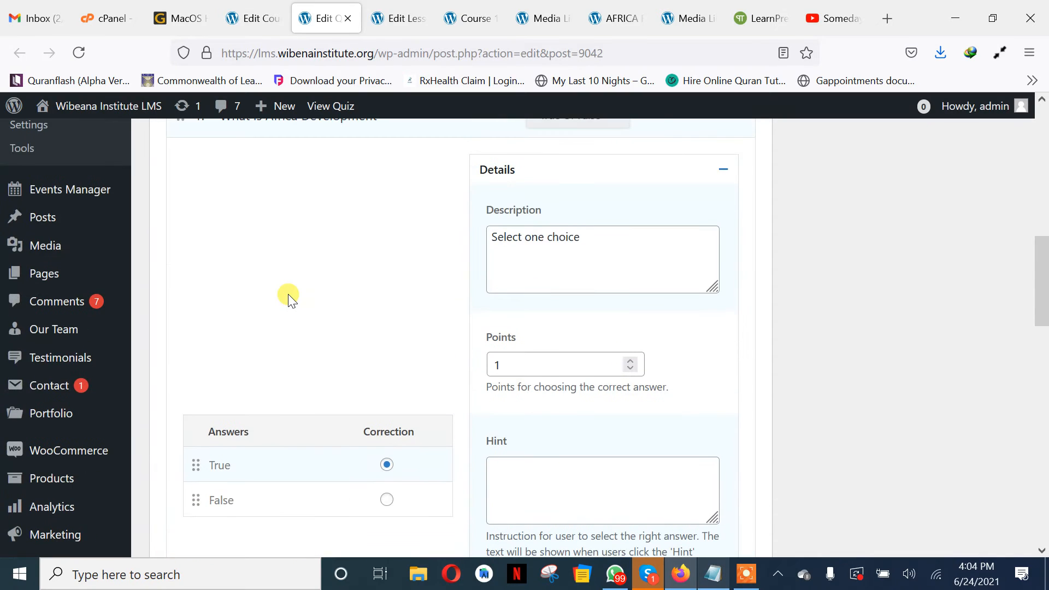
Change the type of the question "How many countries are in Africa ?" to Multi Choice
scroll(339, 358, "down", 10)
scroll(339, 358, "up", 4)
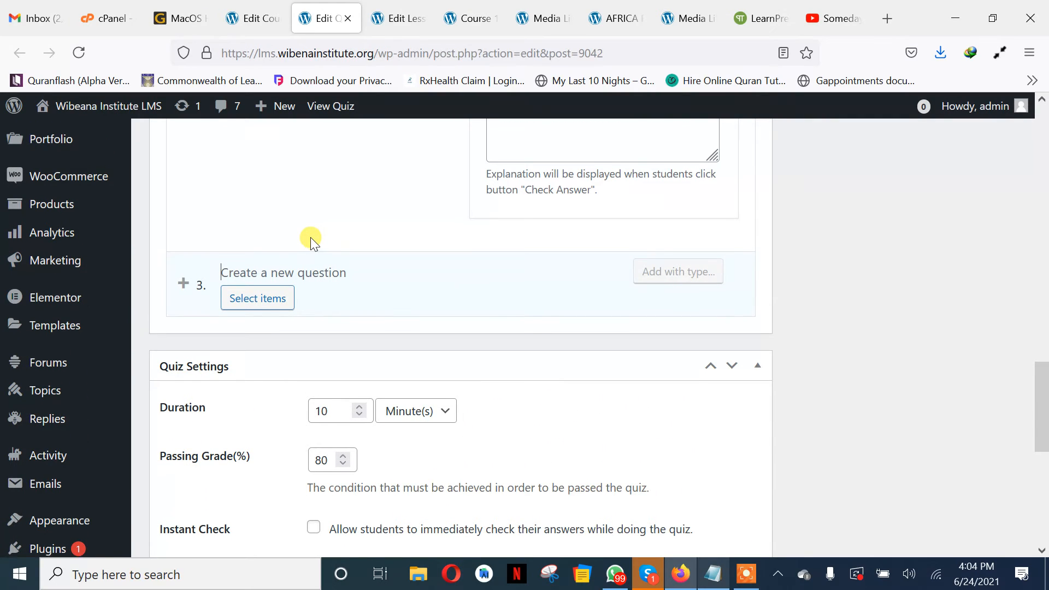
scroll(311, 237, "up", 7)
scroll(310, 237, "up", 5)
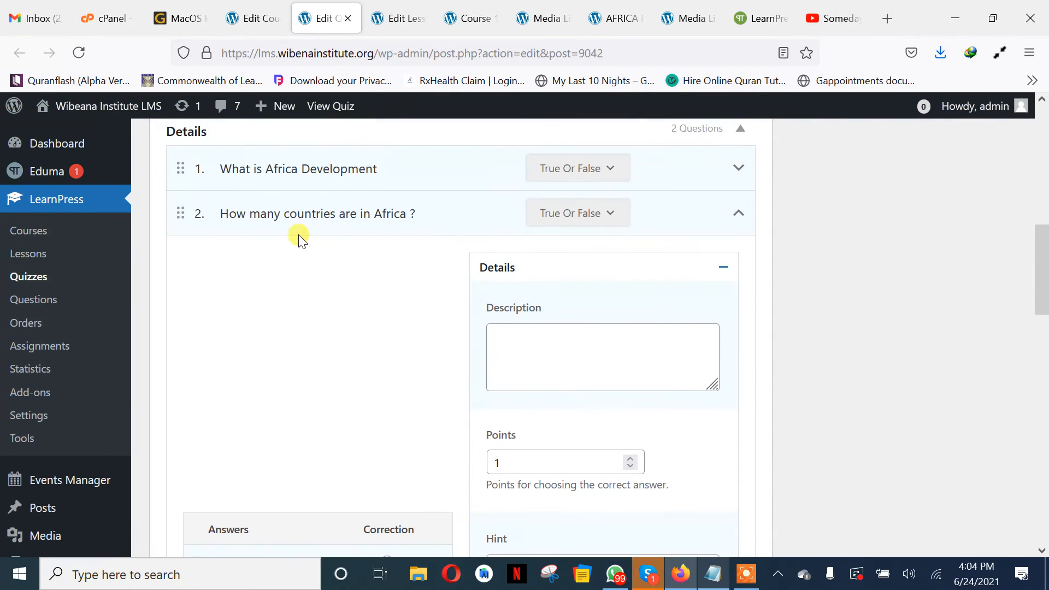
left_click(548, 213)
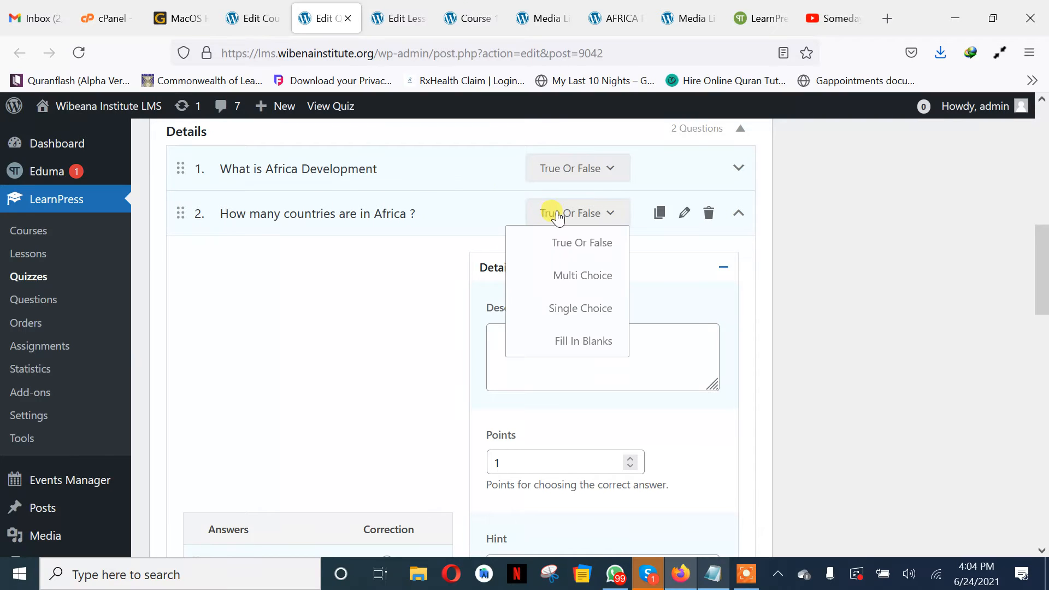
left_click(577, 279)
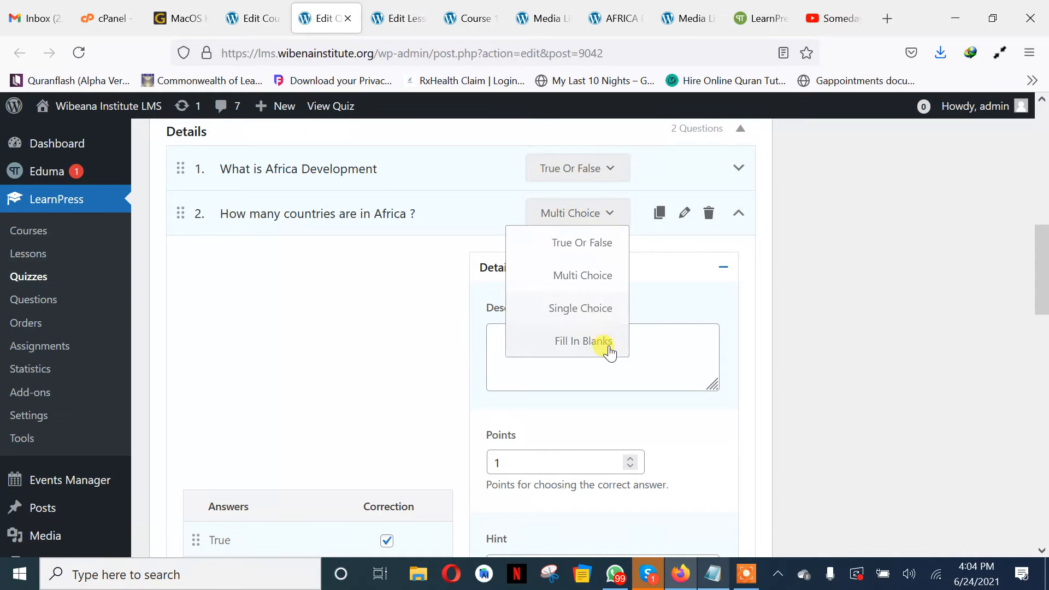
left_click(667, 347)
Replace the second question's default answers True and False with "A. 11" and "B. 12"
scroll(669, 347, "down", 3)
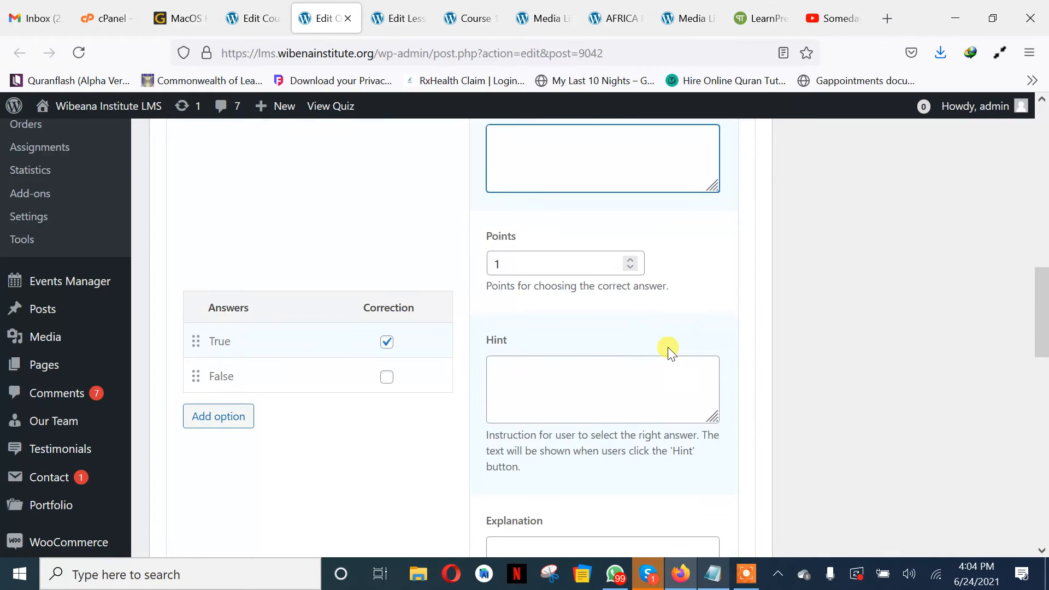
scroll(668, 346, "up", 2)
scroll(662, 352, "down", 1)
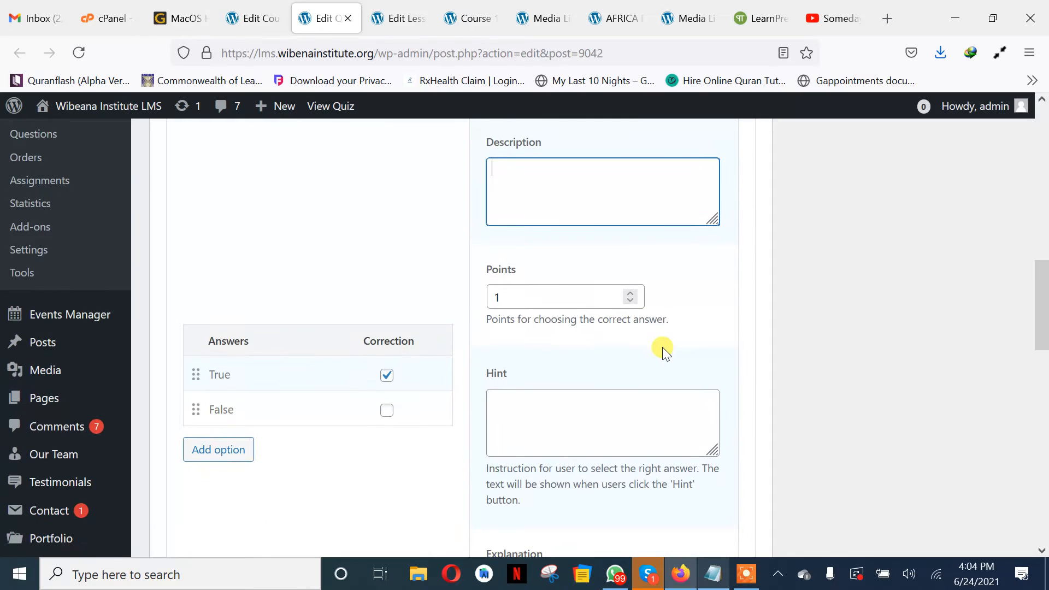
double_click(263, 374)
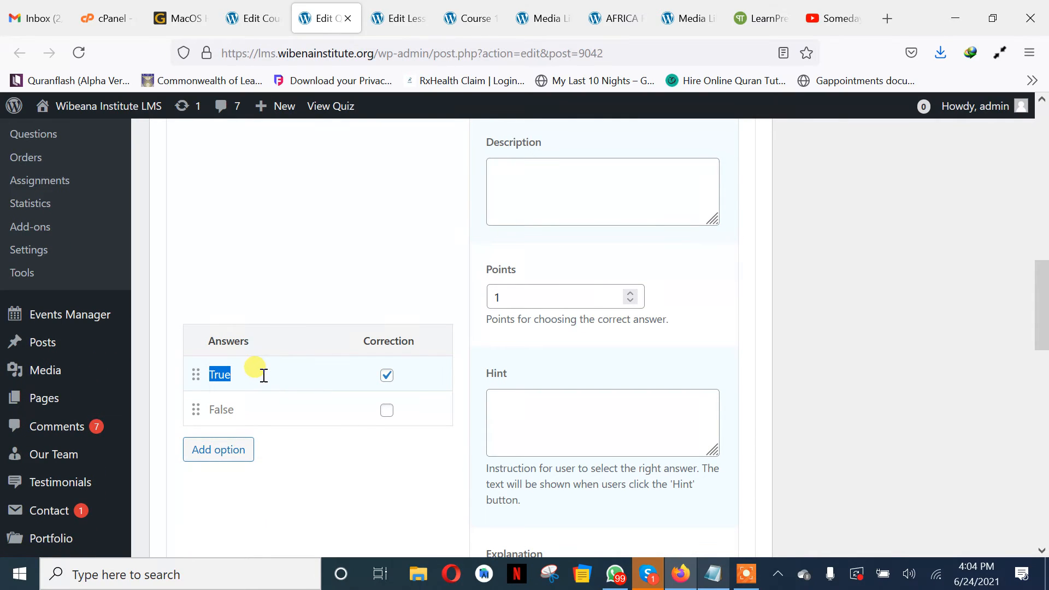
key("BackSpace")
type("A. 11")
double_click(264, 411)
type("B")
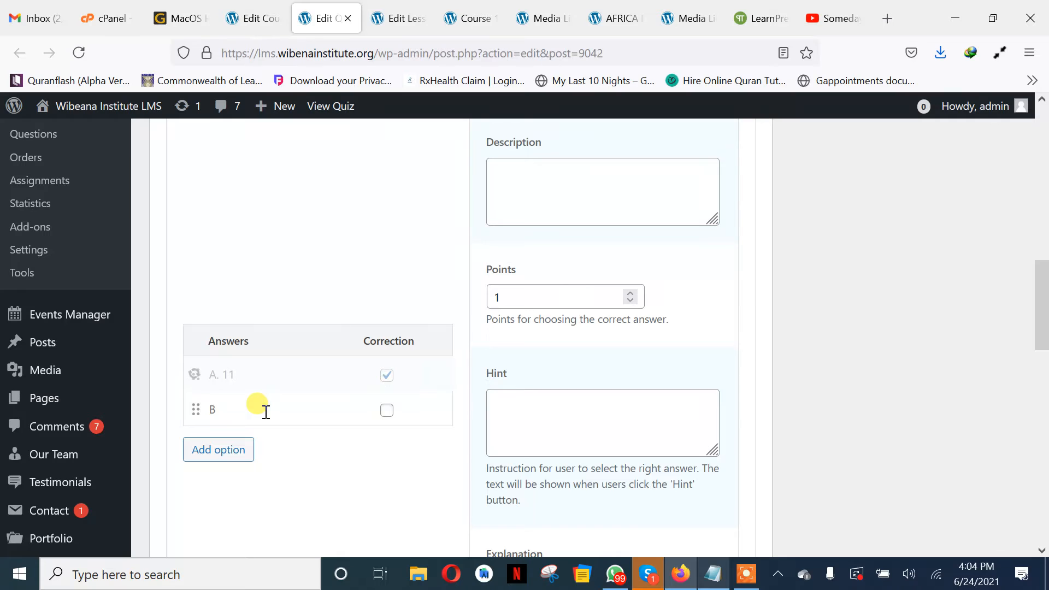
type(". 12")
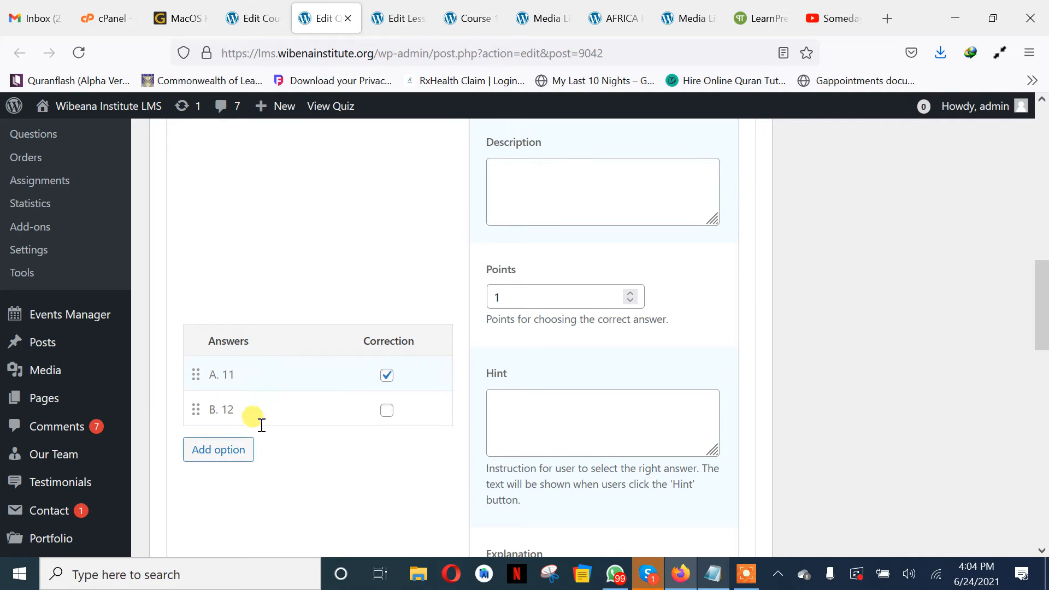
Add a third answer option "C. 20" to the second question
left_click(236, 465)
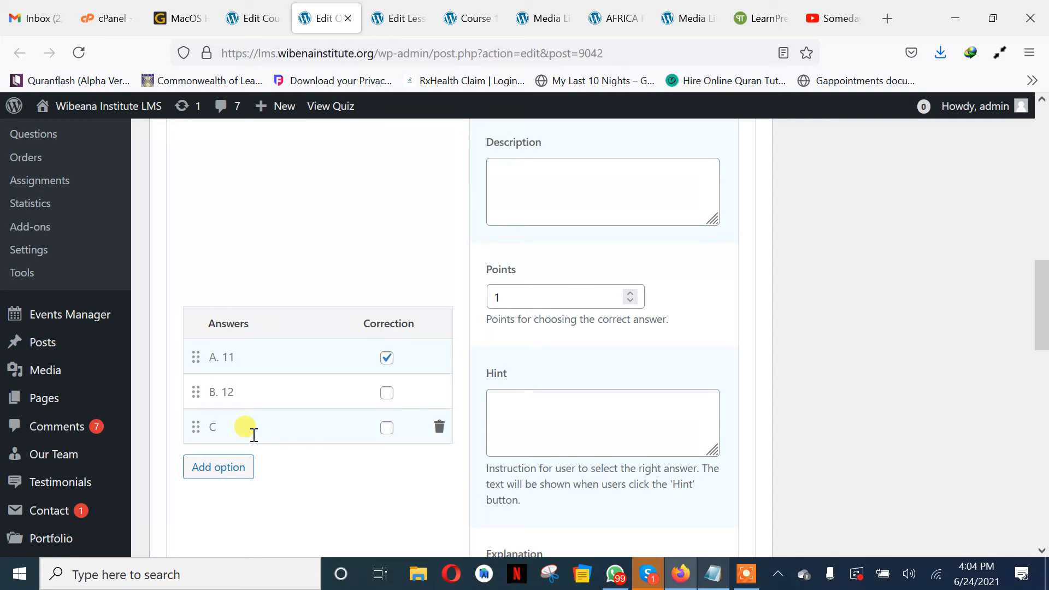
type("C. 20")
left_click(340, 468)
Set the quiz duration to 10 minutes and keep the passing grade at 80%
scroll(523, 361, "down", 5)
scroll(523, 365, "down", 1)
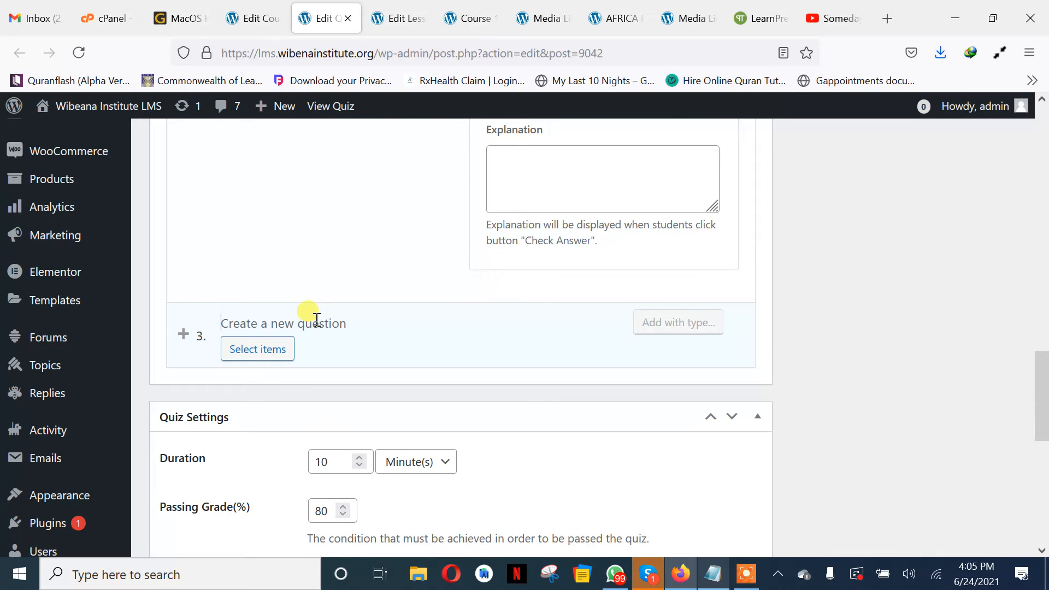
scroll(317, 319, "down", 4)
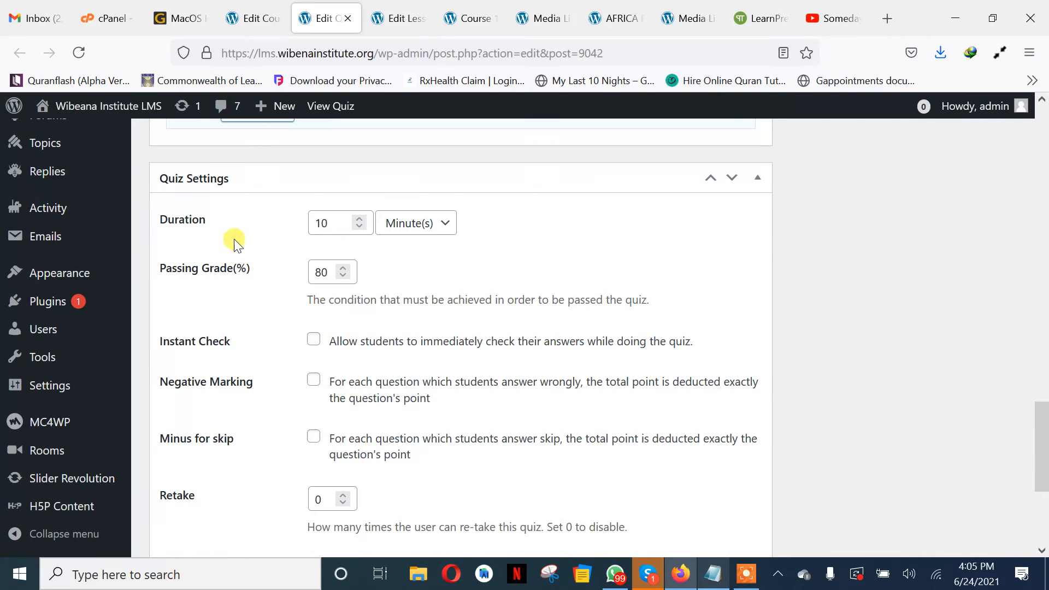
left_click_drag(326, 220, 303, 224)
key("BackSpace")
type("10")
left_click(283, 289)
left_click_drag(324, 270, 311, 266)
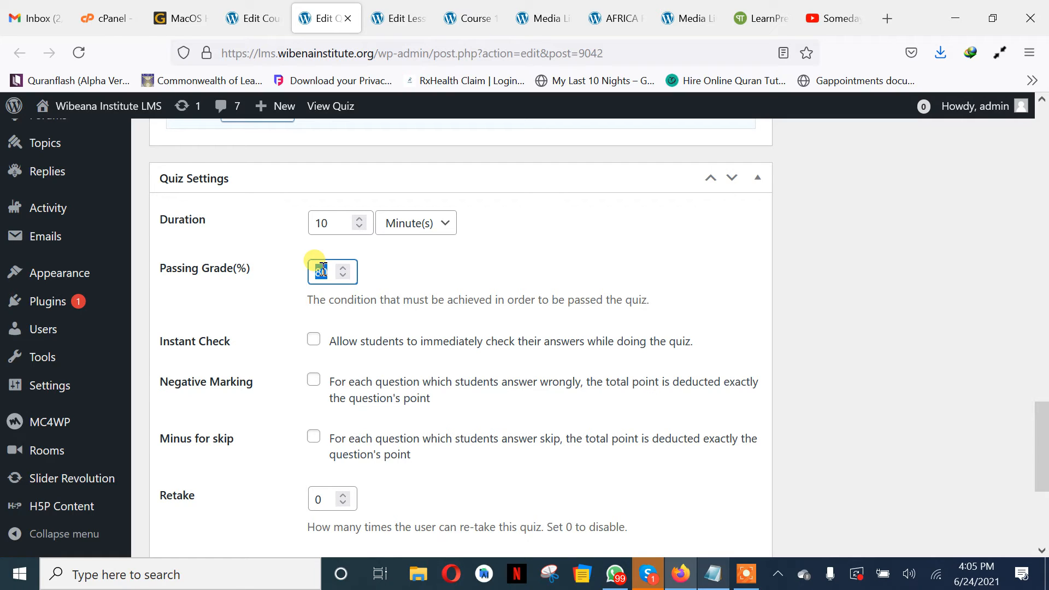
Update the published Quiz 1 to save its questions and settings
scroll(423, 340, "down", 1)
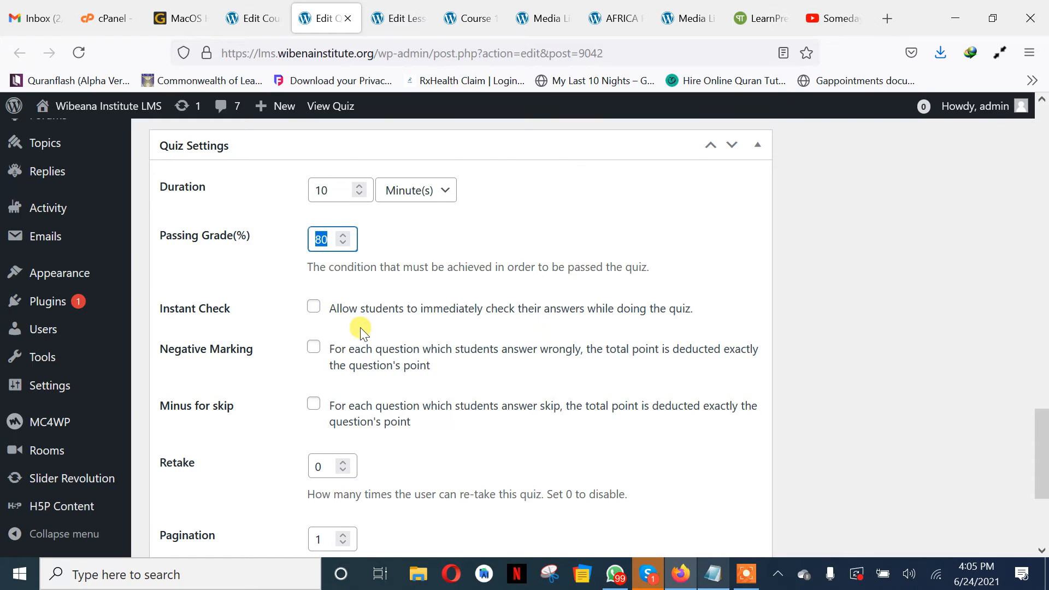
scroll(355, 325, "down", 3)
scroll(412, 339, "down", 3)
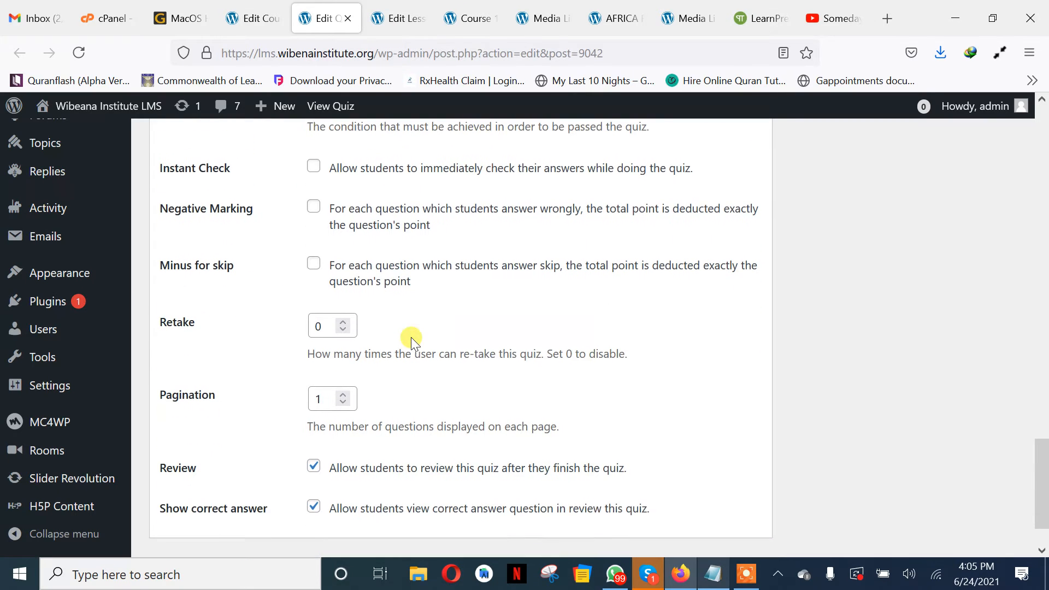
scroll(392, 322, "down", 1)
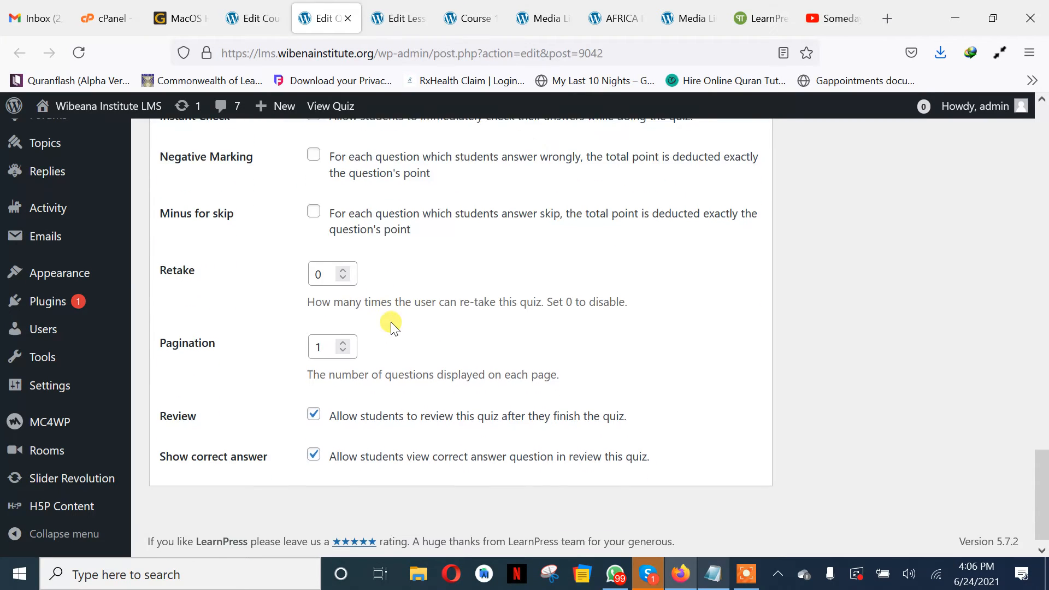
scroll(391, 326, "up", 15)
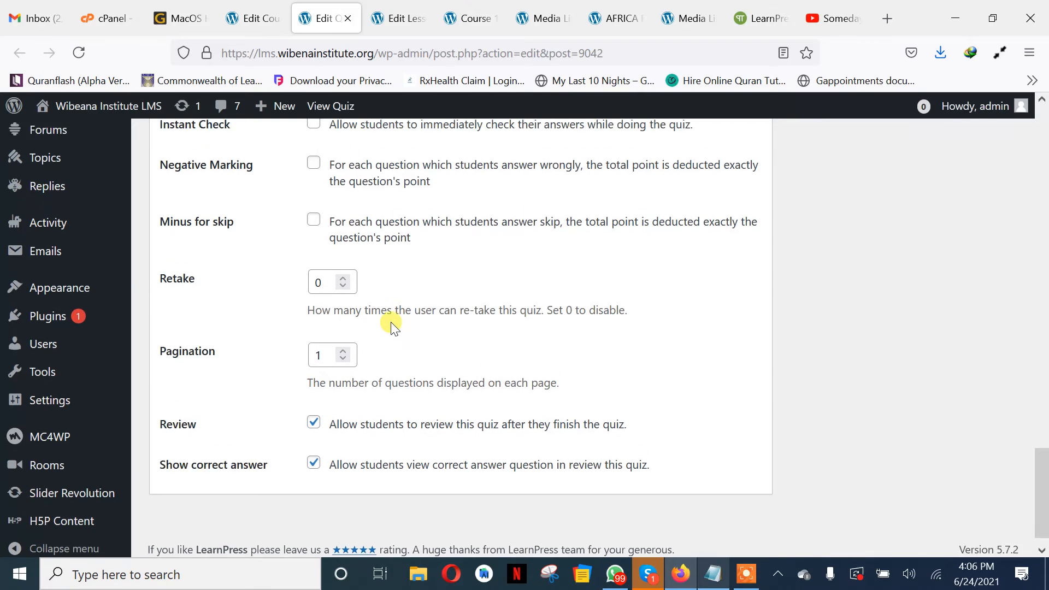
scroll(391, 322, "up", 10)
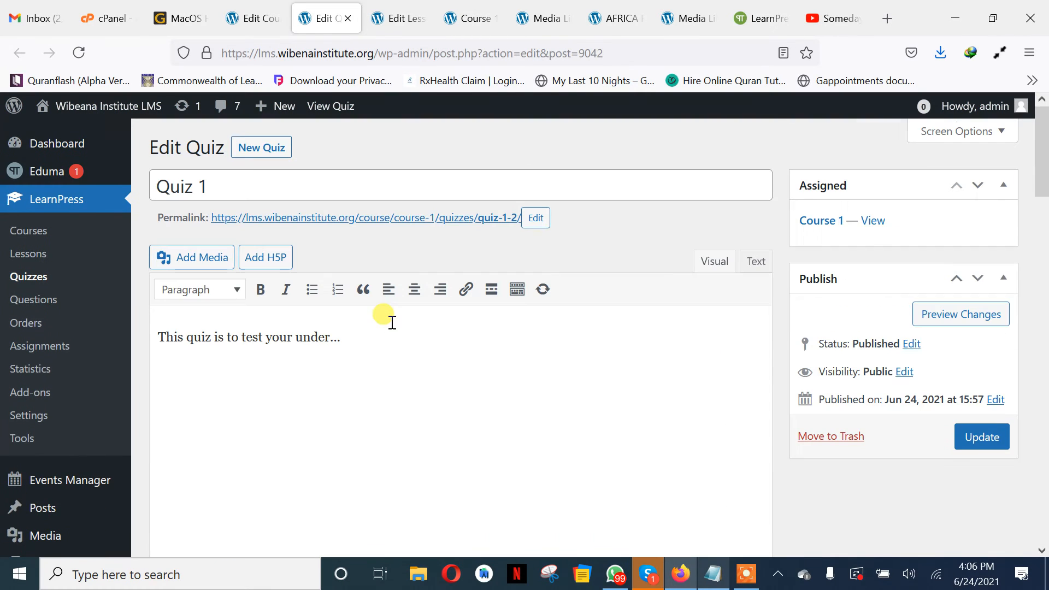
left_click(979, 437)
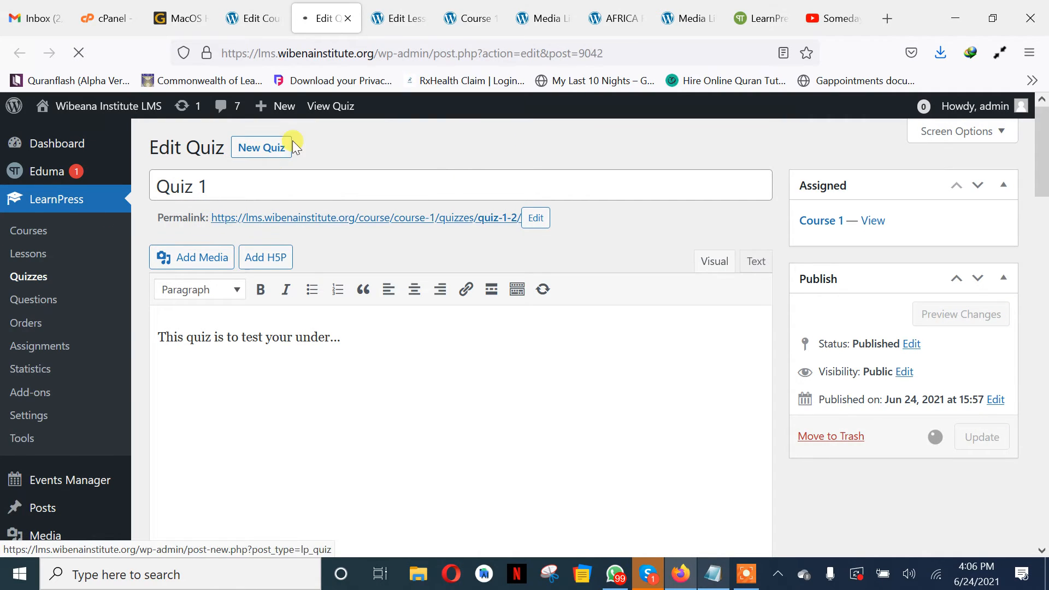
Switch to the Course 1 student page, reload it, and start Quiz 1 from Week One
left_click(483, 20)
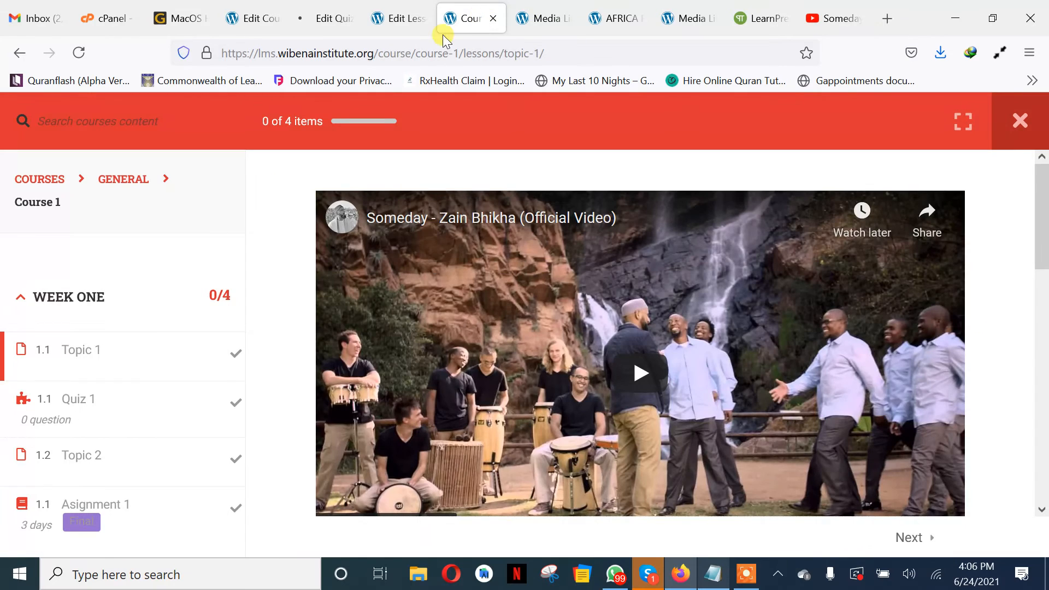
left_click(71, 43)
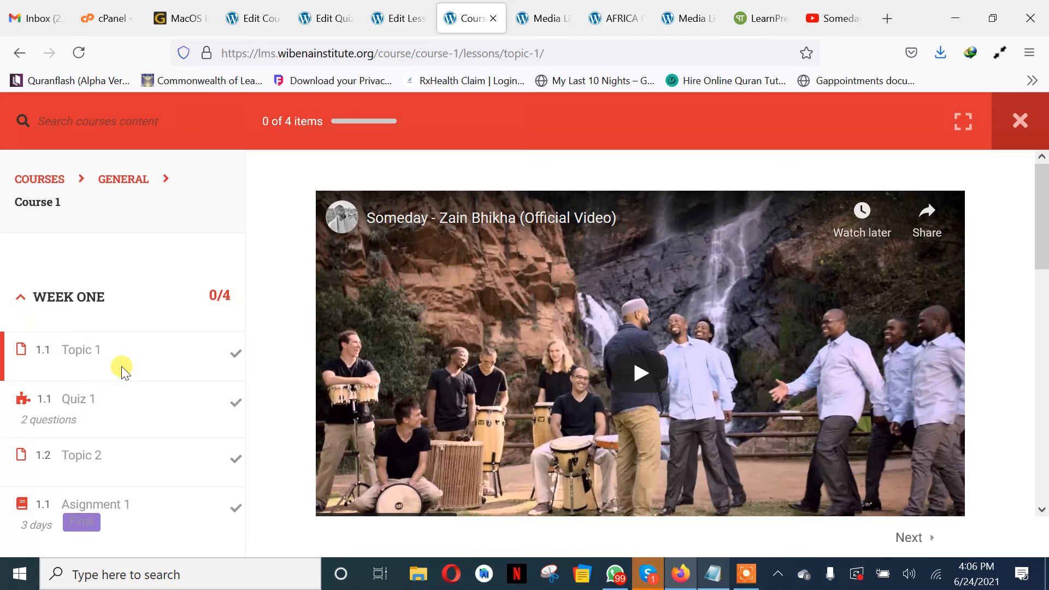
left_click(76, 401)
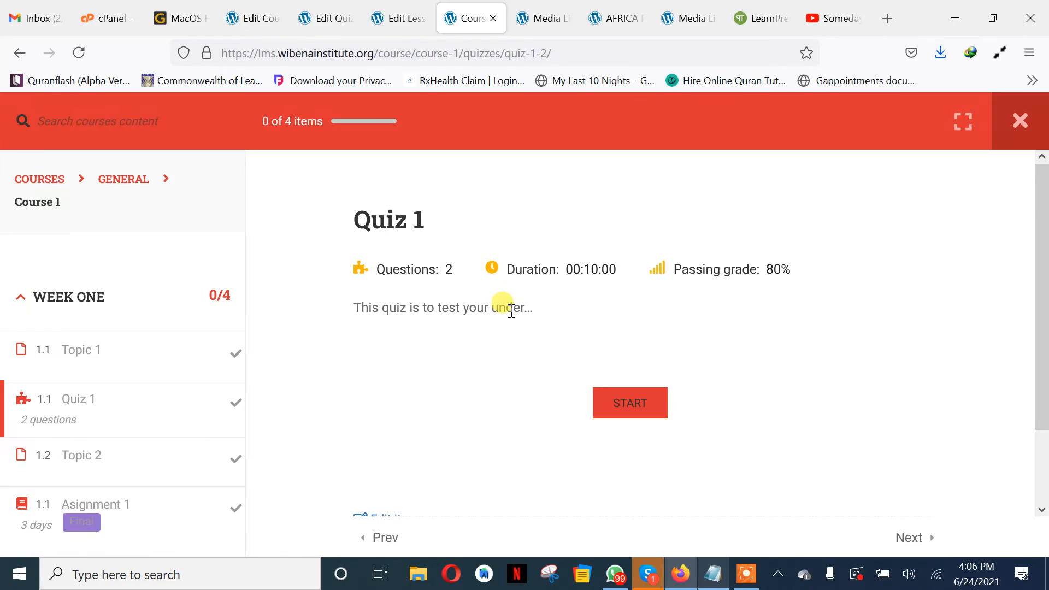
scroll(511, 315, "down", 2)
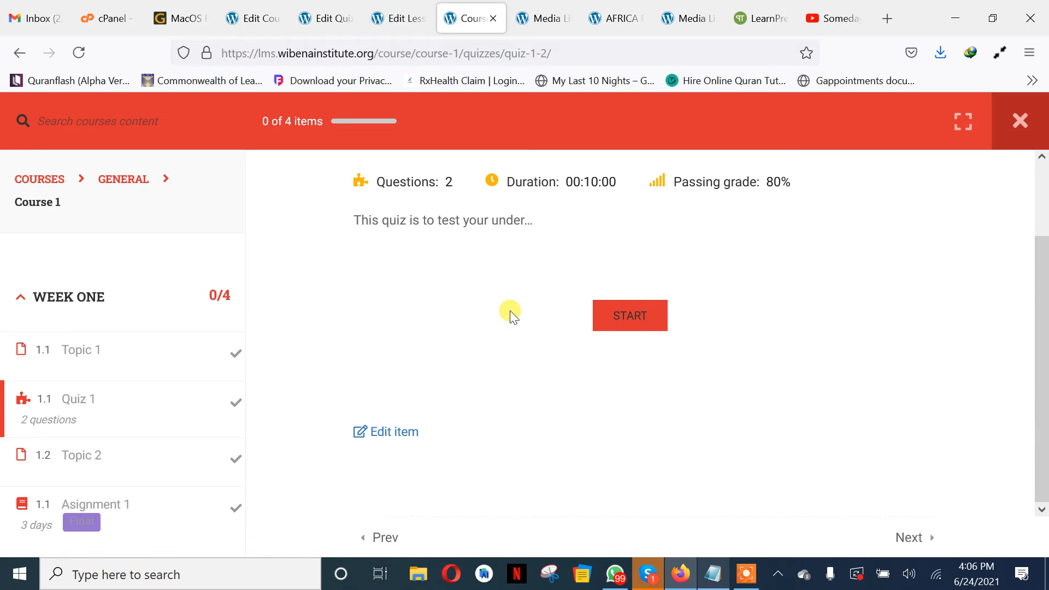
left_click(628, 317)
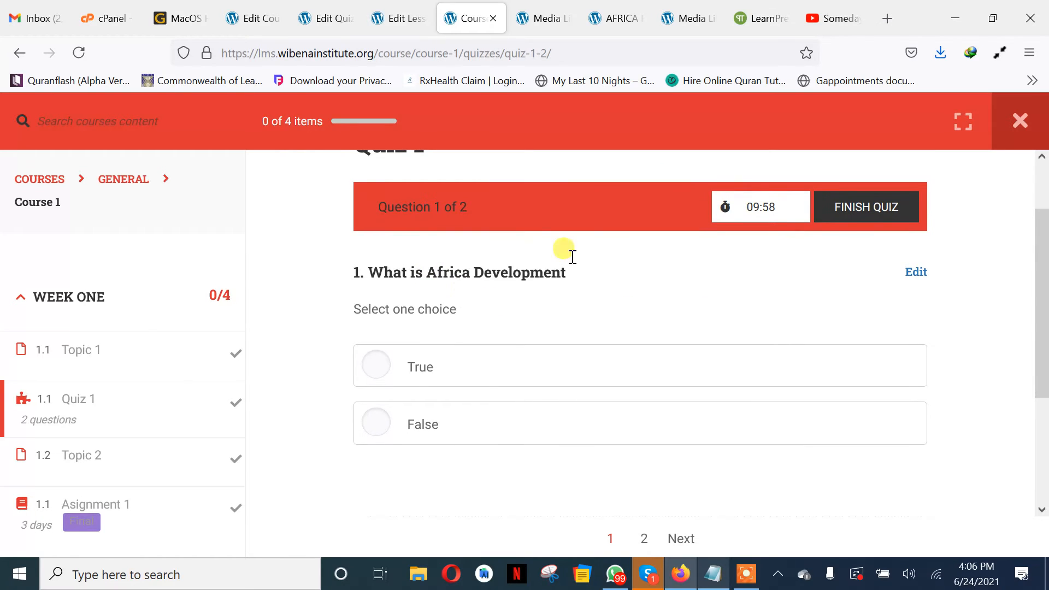
Answer the first quiz question with True and go on to the second question
left_click(375, 373)
scroll(375, 372, "down", 3)
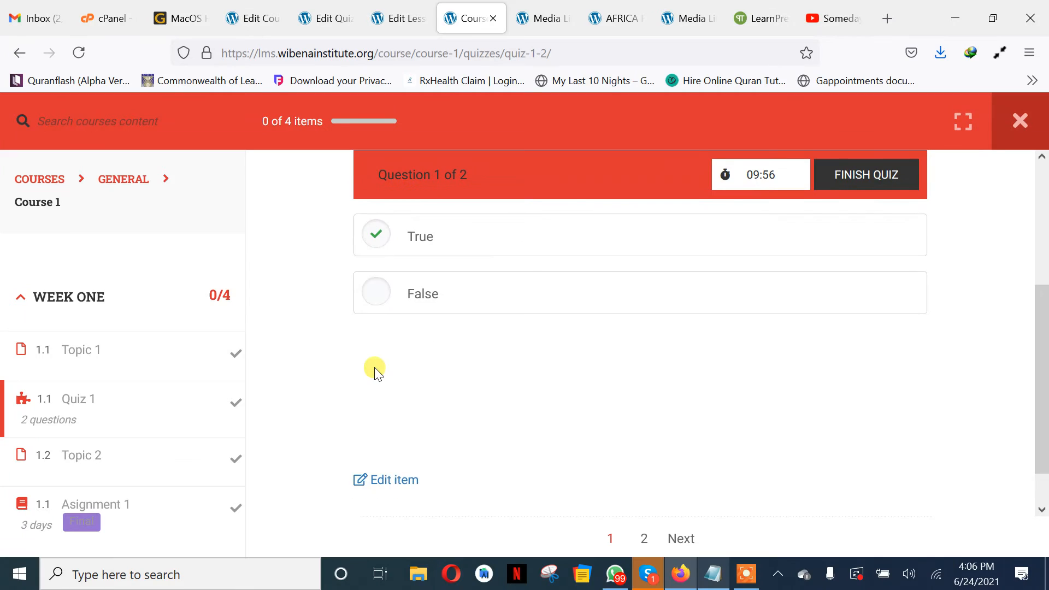
left_click(677, 538)
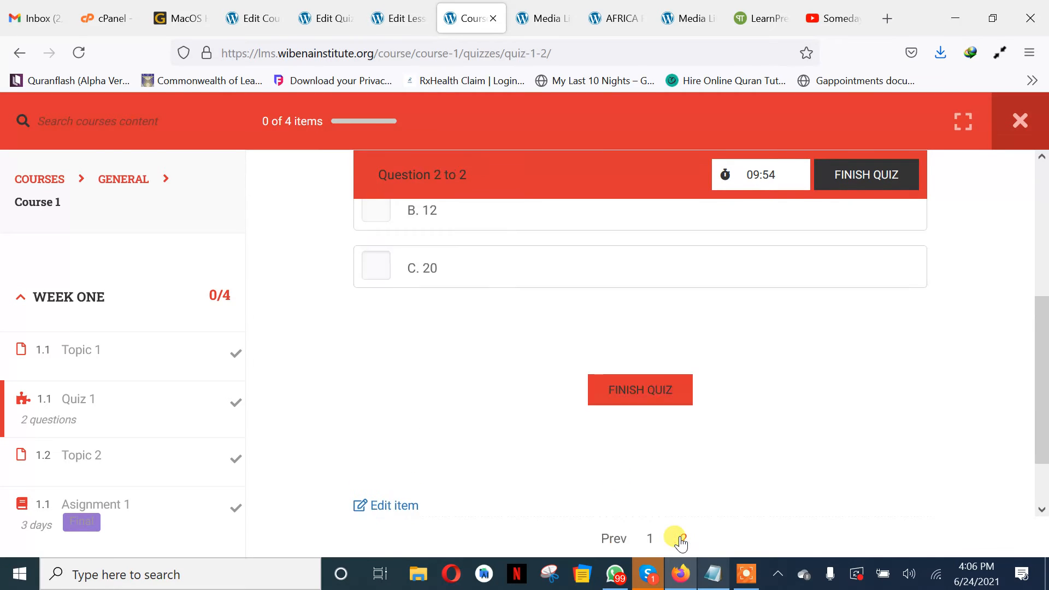
Answer the second question with "A. 11" and submit the quiz to view its result
scroll(521, 377, "down", 2)
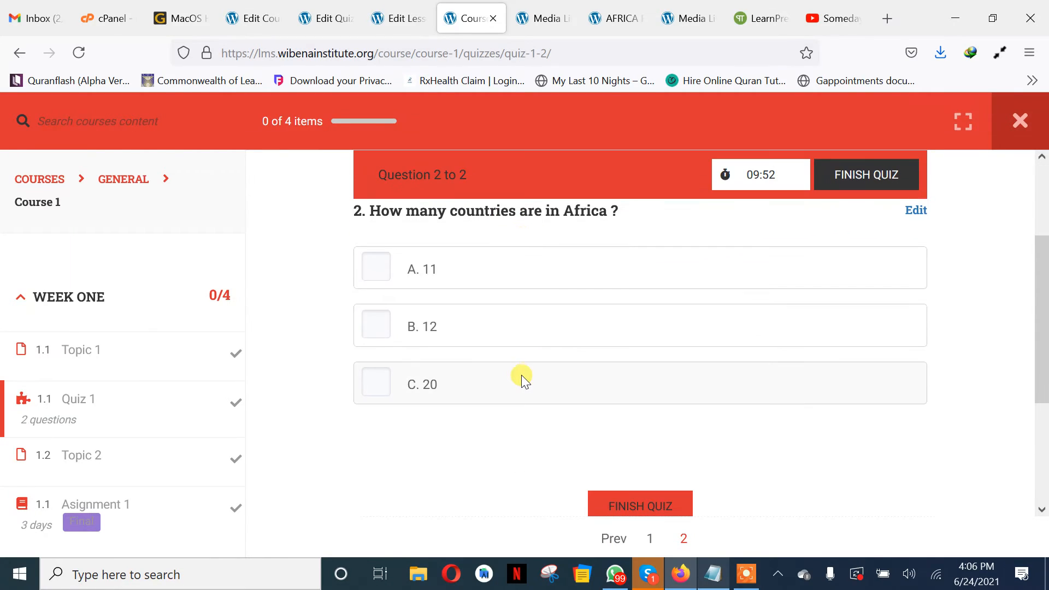
left_click(375, 267)
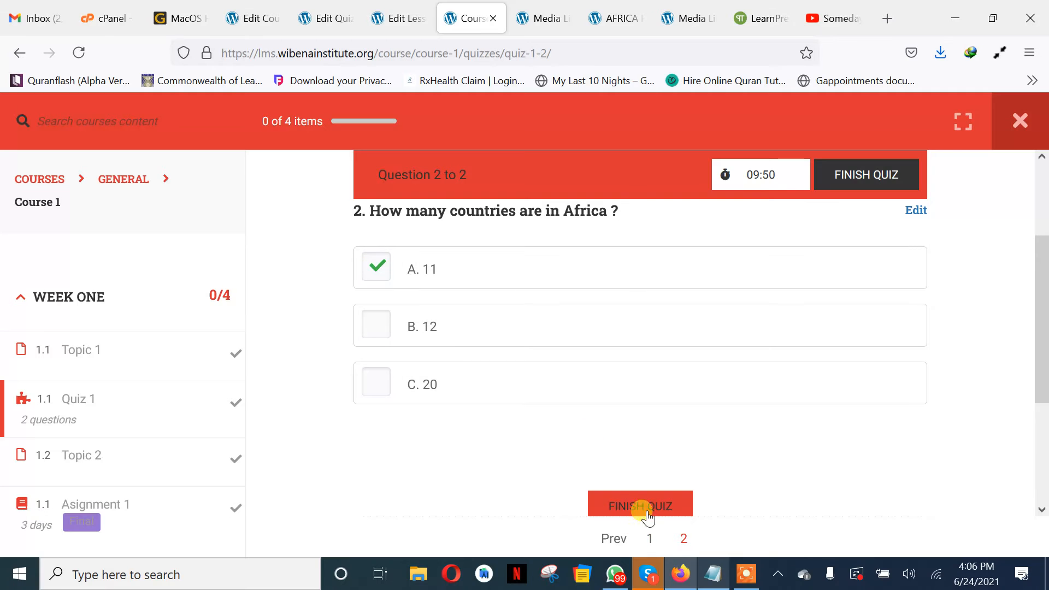
left_click(642, 508)
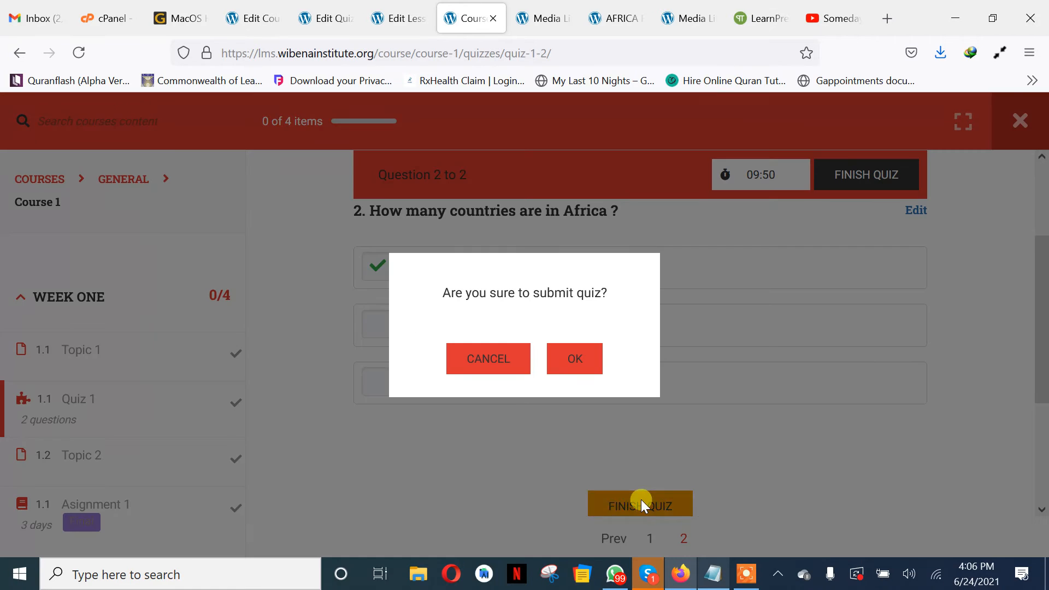
left_click(578, 354)
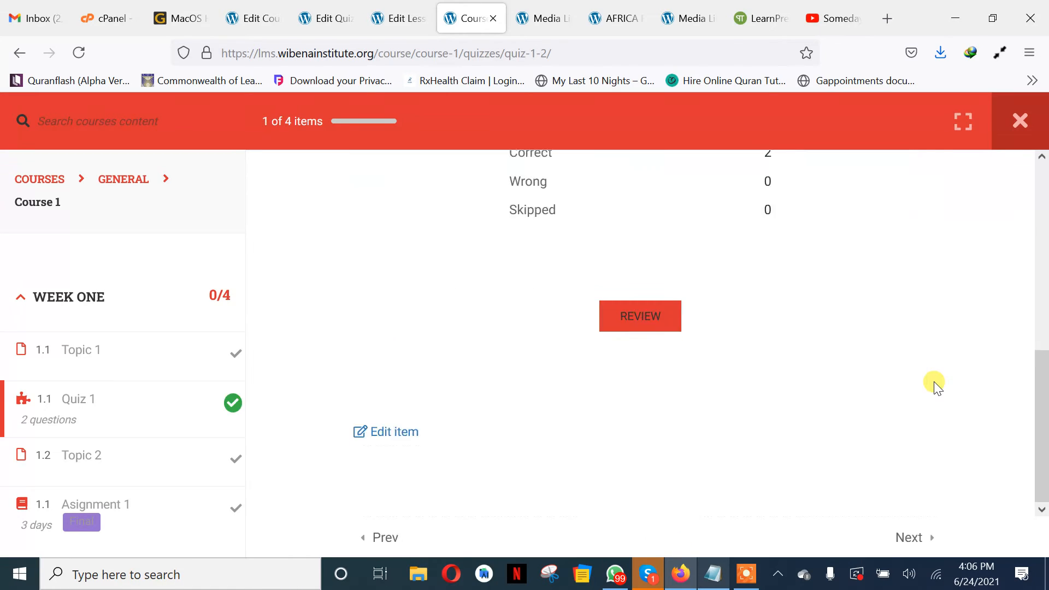
scroll(690, 337, "down", 2)
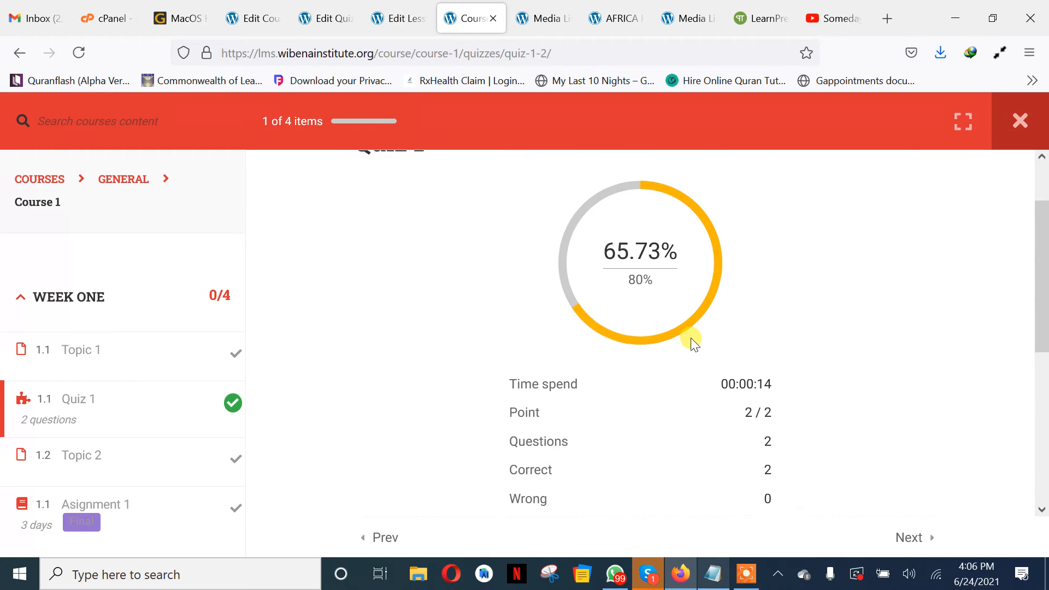
scroll(690, 337, "down", 1)
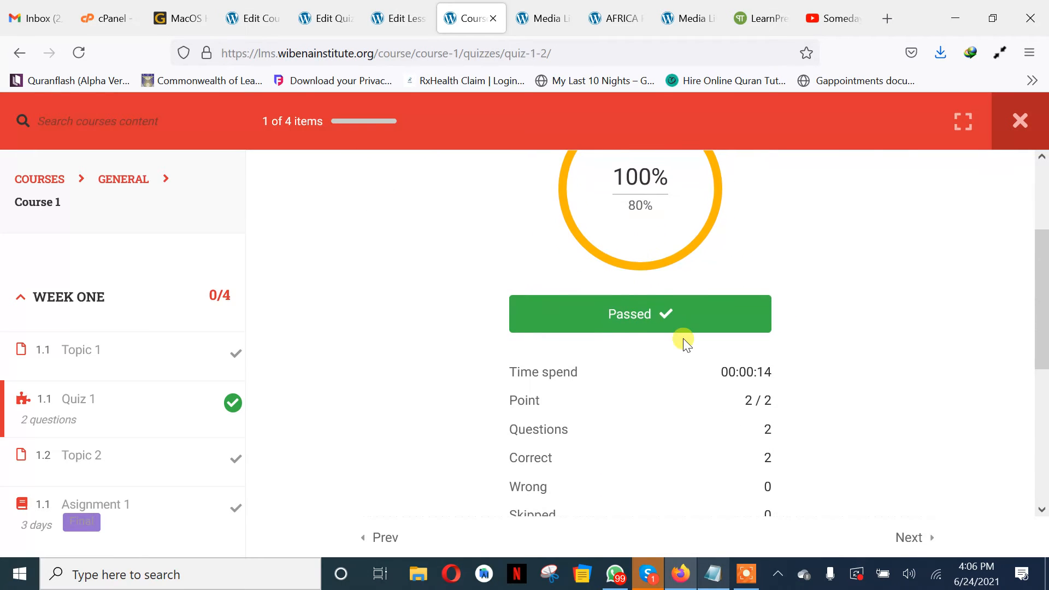
Review the submitted Quiz 1 answers and return to the quiz result
scroll(691, 337, "up", 2)
scroll(685, 339, "down", 5)
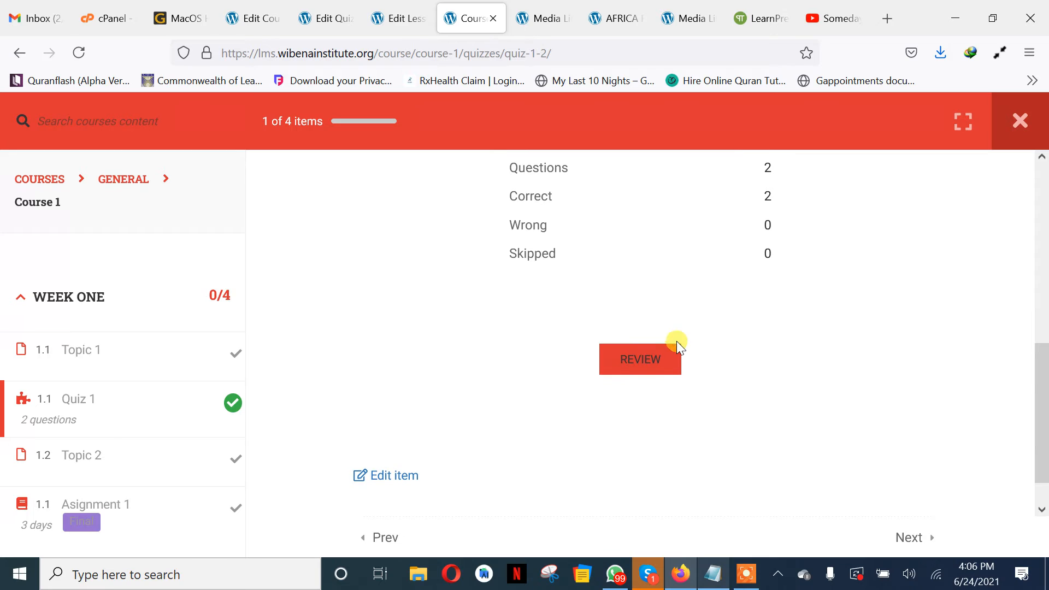
left_click(647, 360)
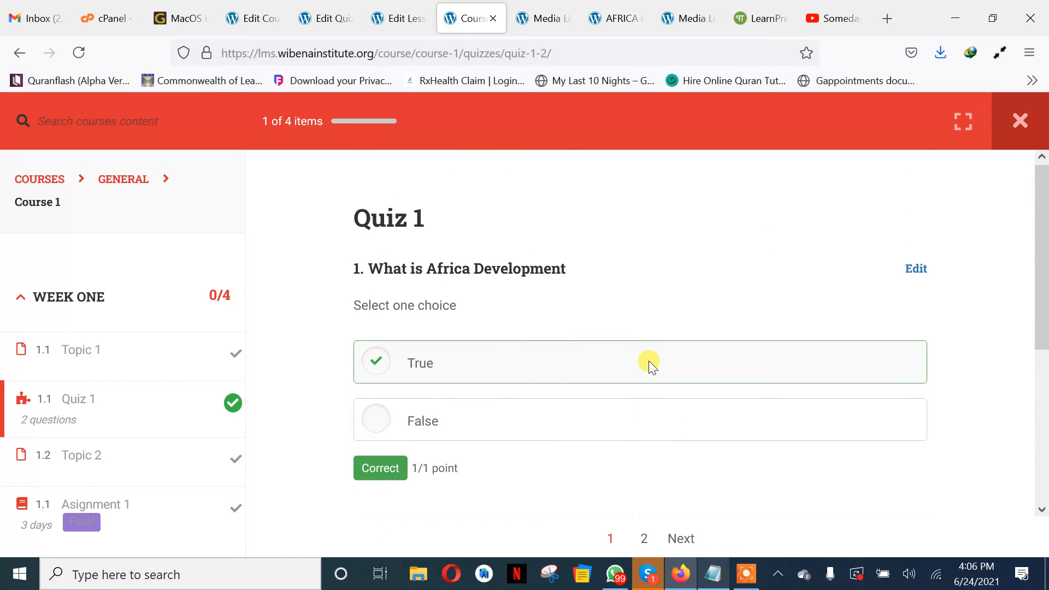
scroll(648, 361, "down", 3)
left_click(649, 364)
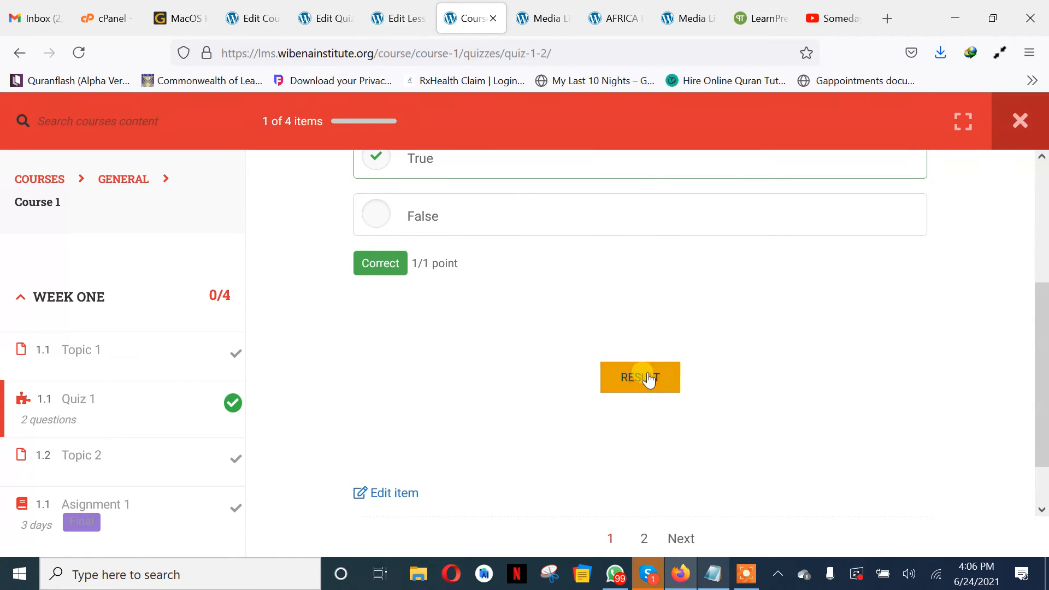
scroll(647, 372, "down", 1)
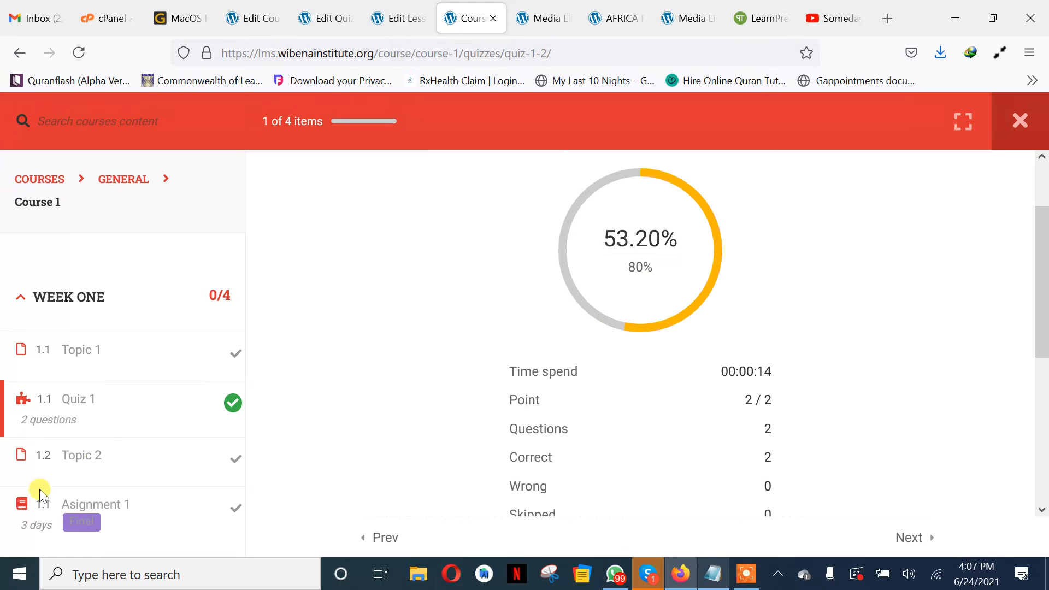
Go on to the Topic 2 lesson and check the LMS WIBENA VIDEOS topic list in Notepad
scroll(335, 478, "down", 5)
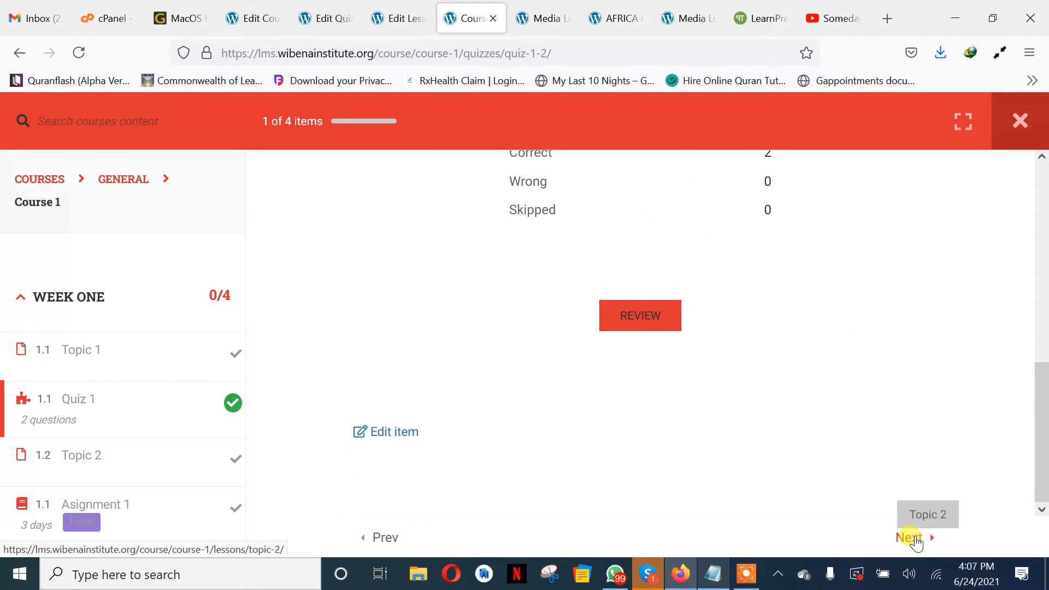
left_click(913, 538)
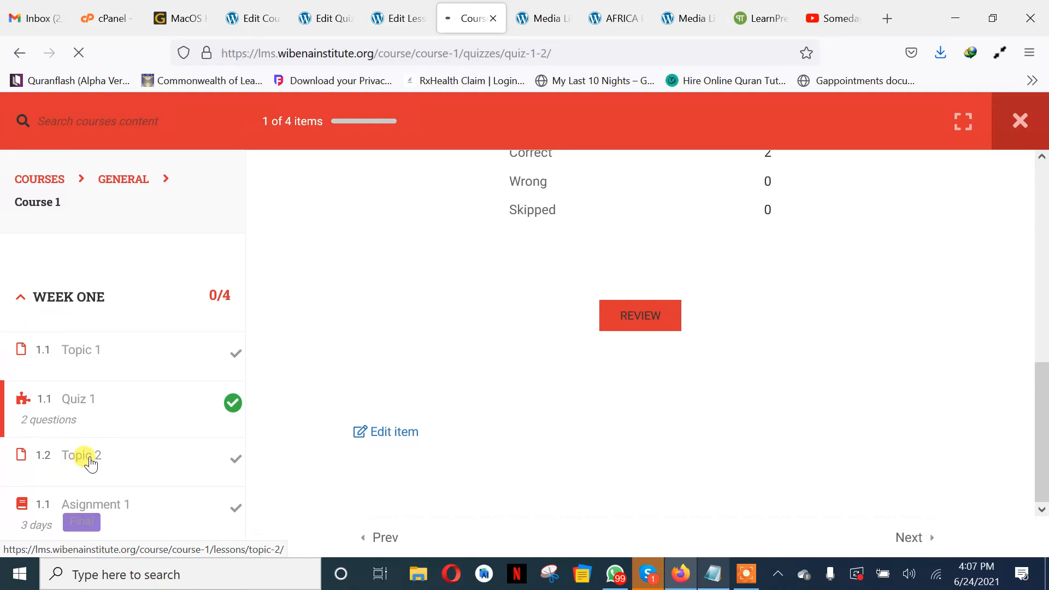
left_click(709, 572)
scroll(364, 210, "up", 1)
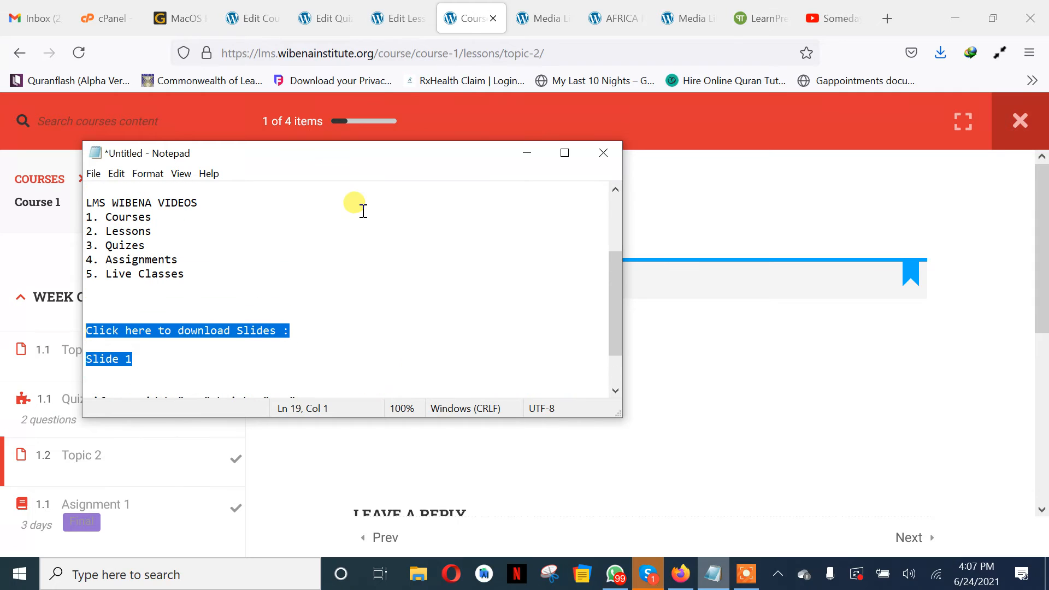
scroll(363, 211, "down", 1)
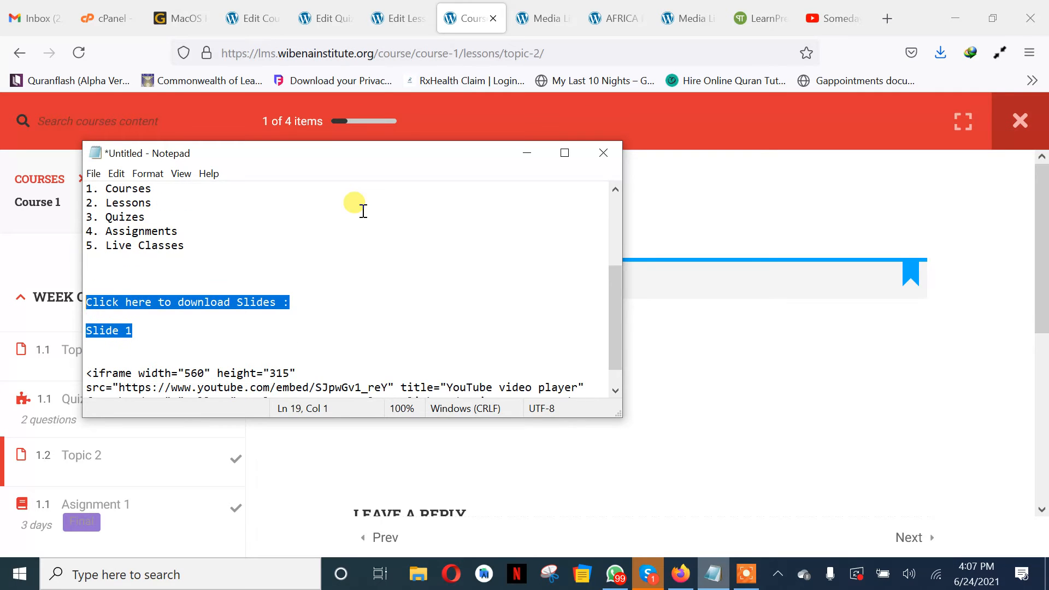
double_click(182, 229)
Open Asignment 1 for editing from Week One in the Course 1 editor and enter "Asssss" as its content
left_click(249, 20)
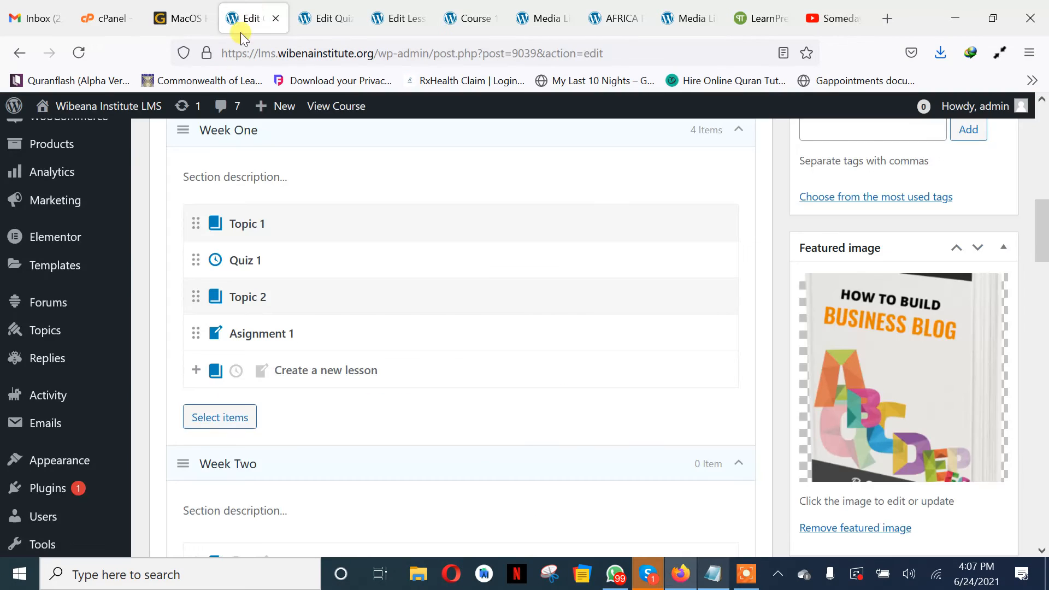
scroll(228, 327, "up", 8)
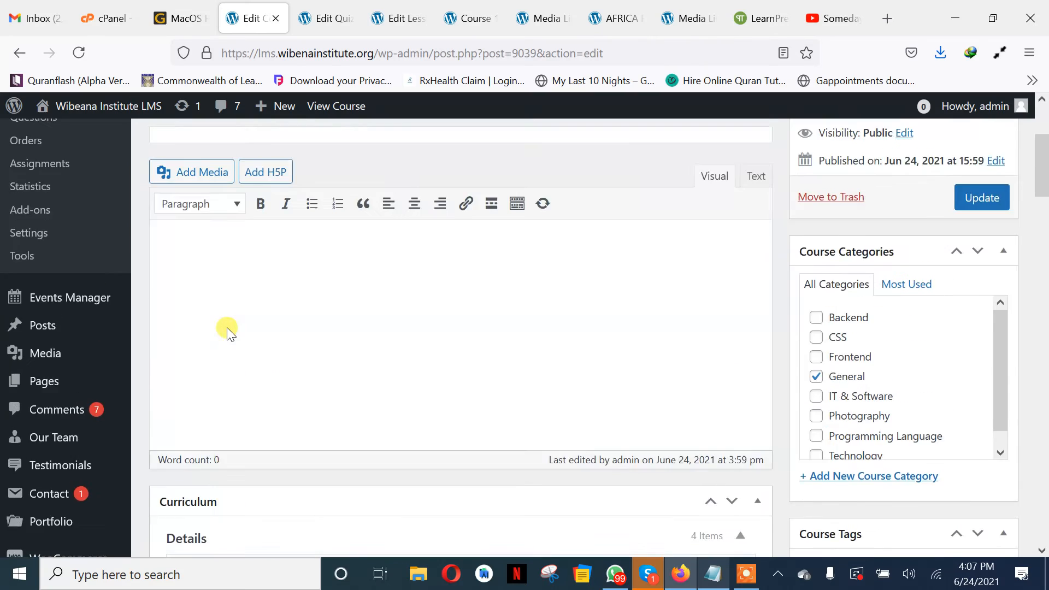
scroll(353, 472, "down", 8)
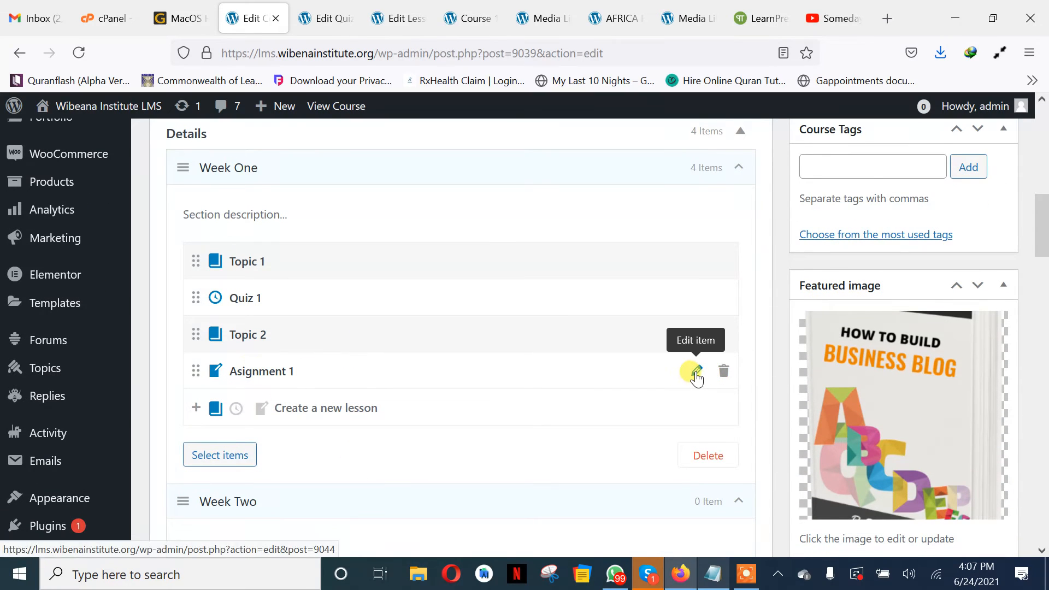
left_click(696, 373)
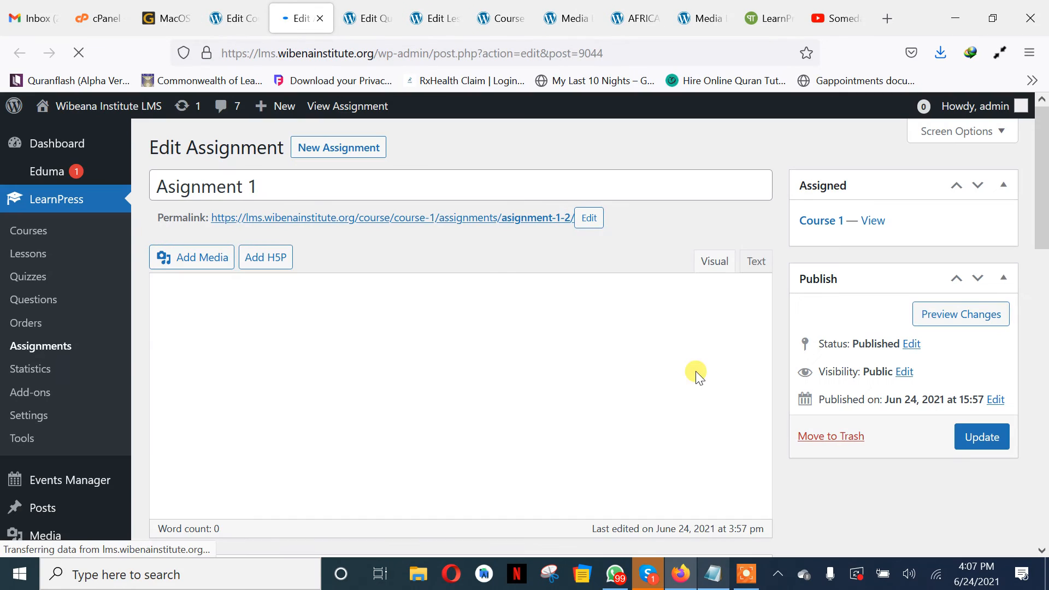
left_click(346, 354)
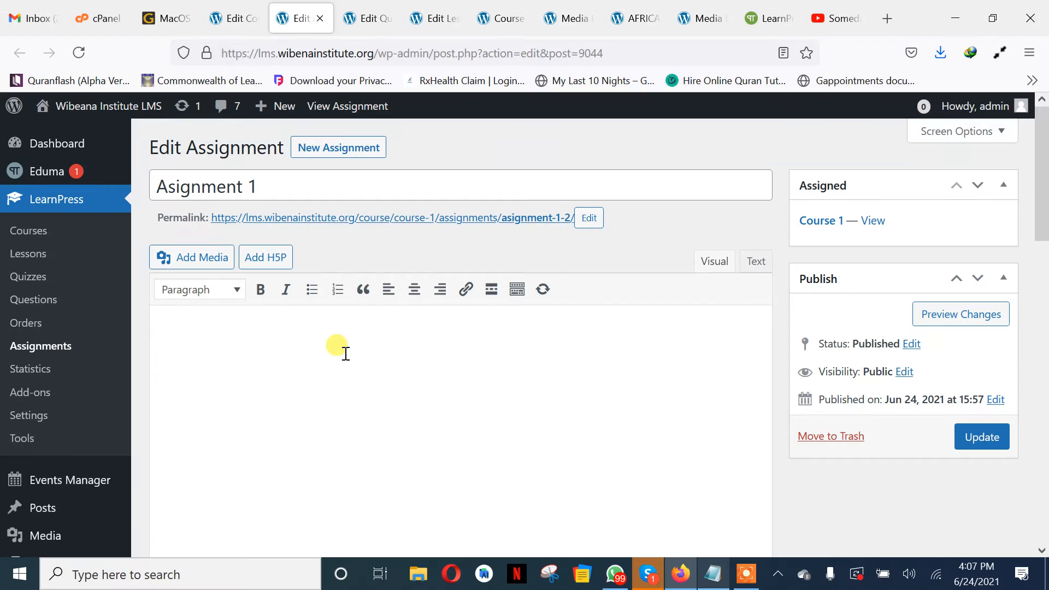
type("Asssss")
View the file upload option for the assignment's documentation attachments without adding a file
scroll(345, 354, "down", 6)
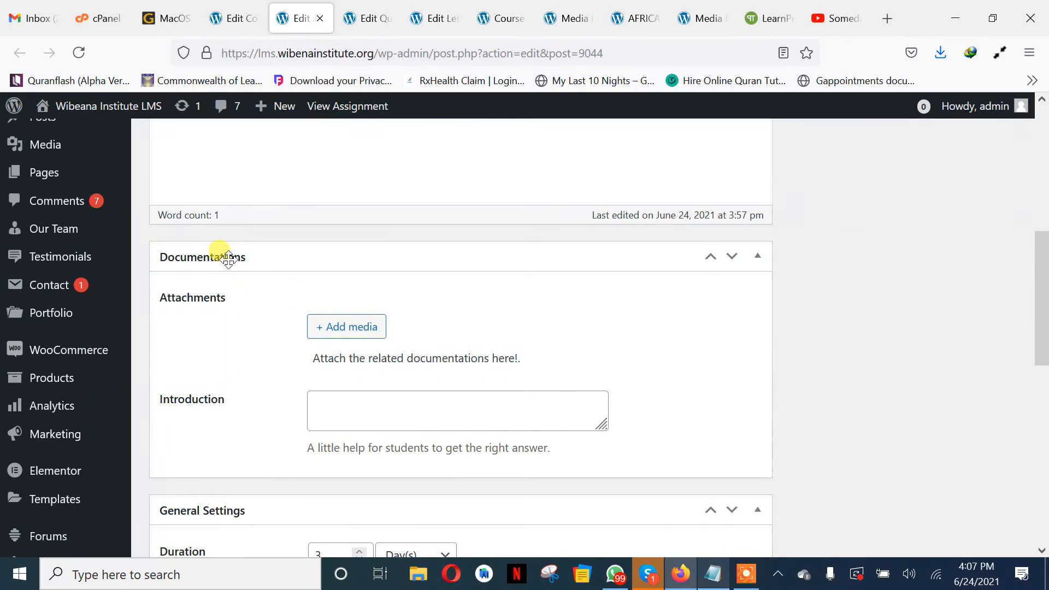
left_click(364, 331)
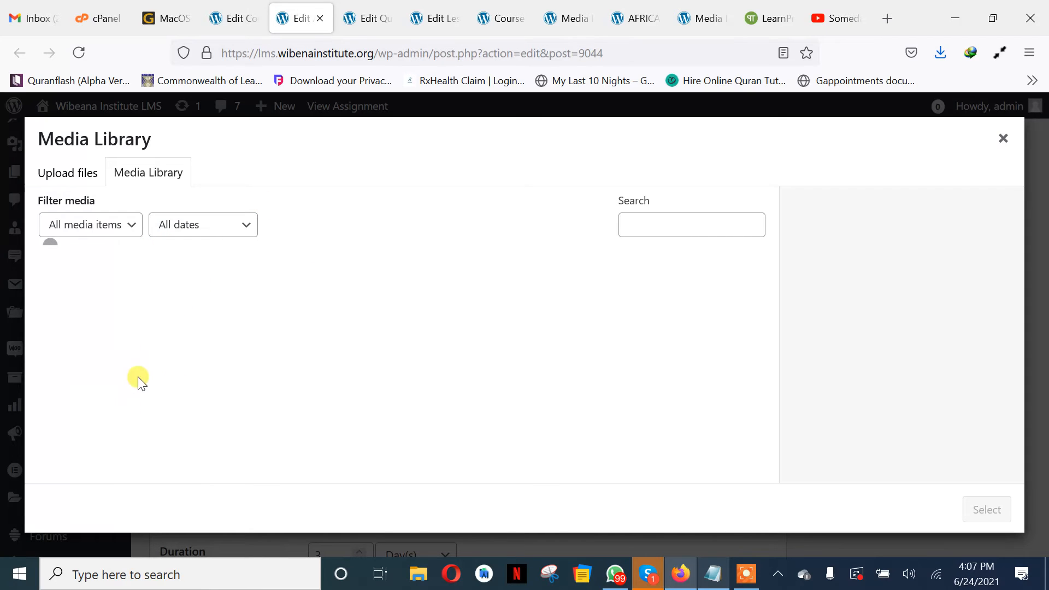
left_click(57, 174)
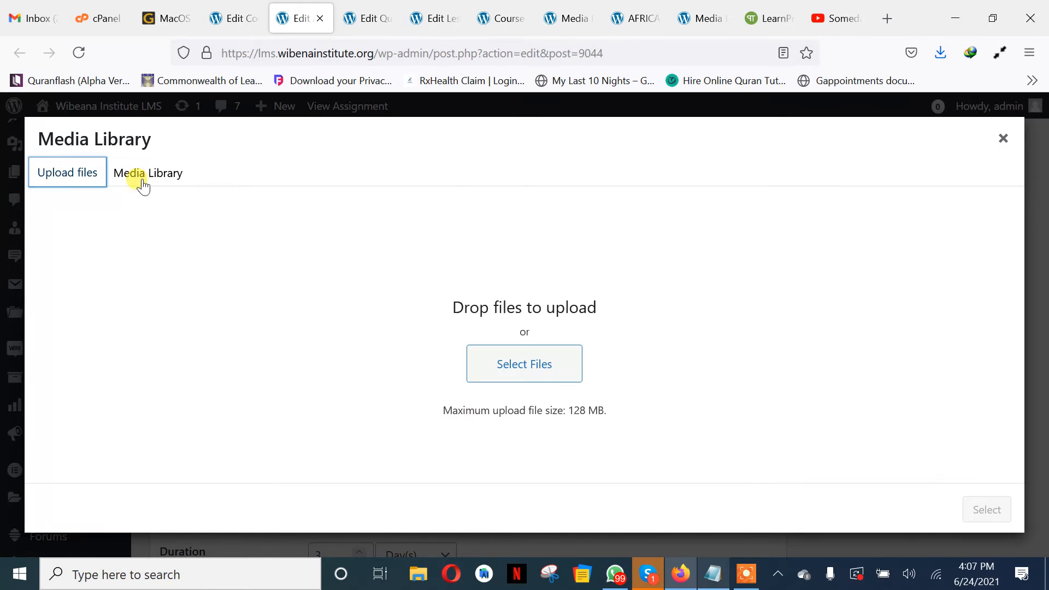
left_click(1003, 138)
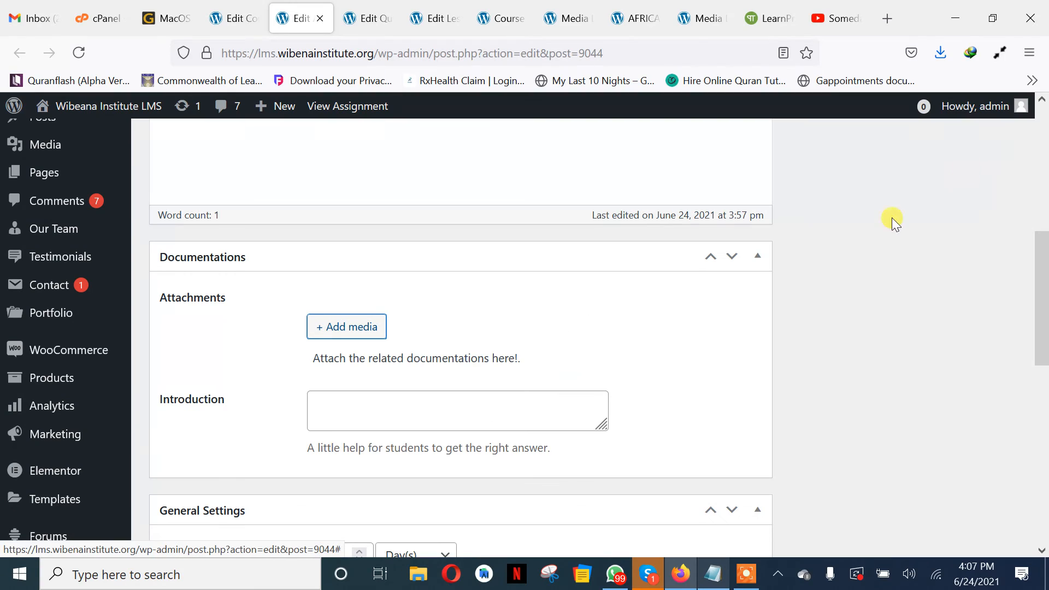
Enter "Read the docs attached for meorjknjn" as the assignment's introduction
left_click(502, 403)
scroll(499, 401, "down", 2)
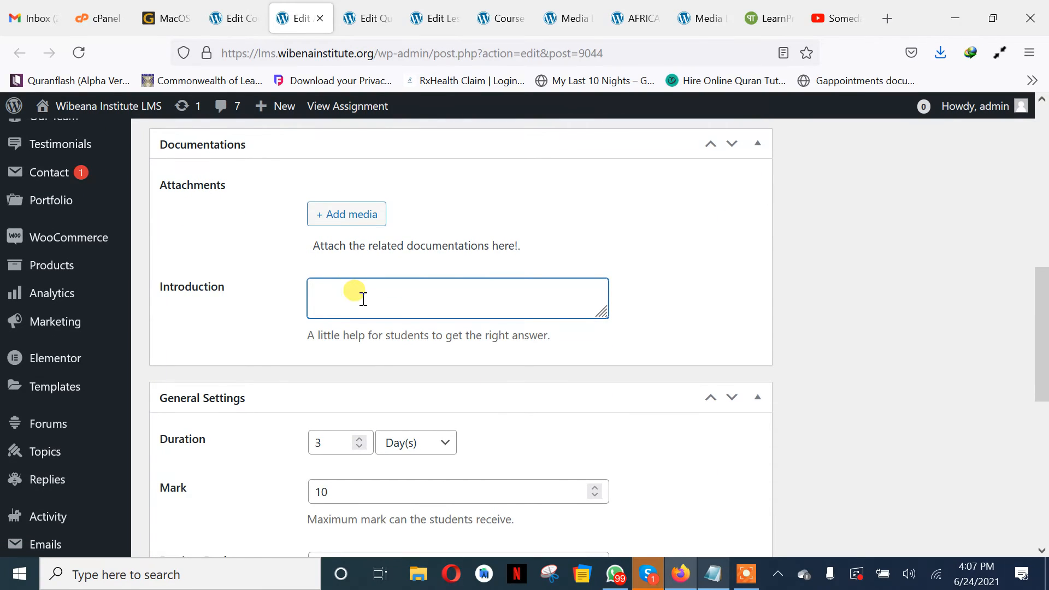
type("Read the docs attached for m")
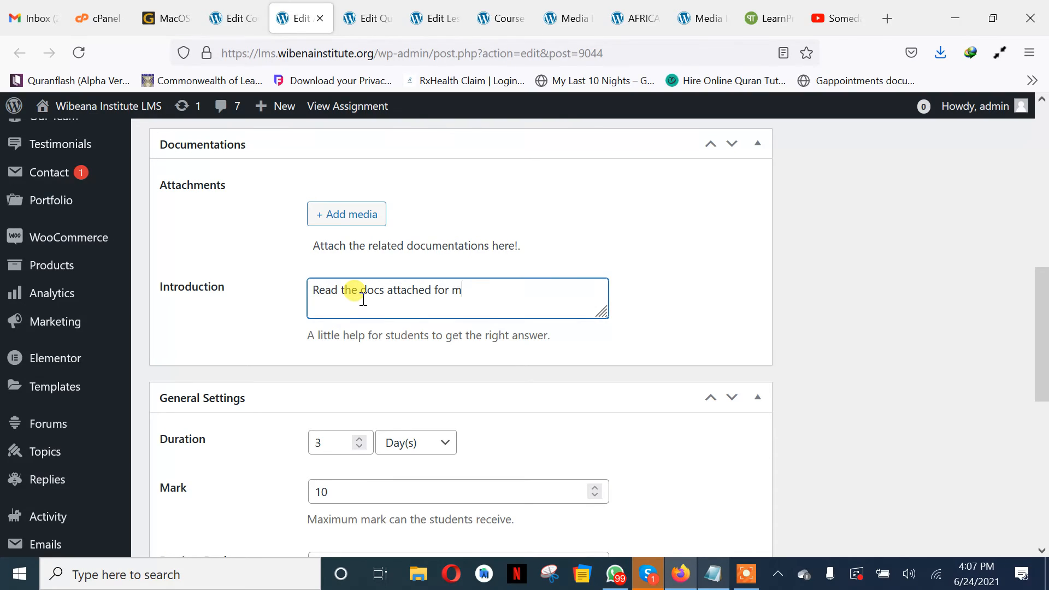
type("eorjknjn")
Check the assignment's duration in its general settings
scroll(363, 299, "down", 3)
left_click(329, 297)
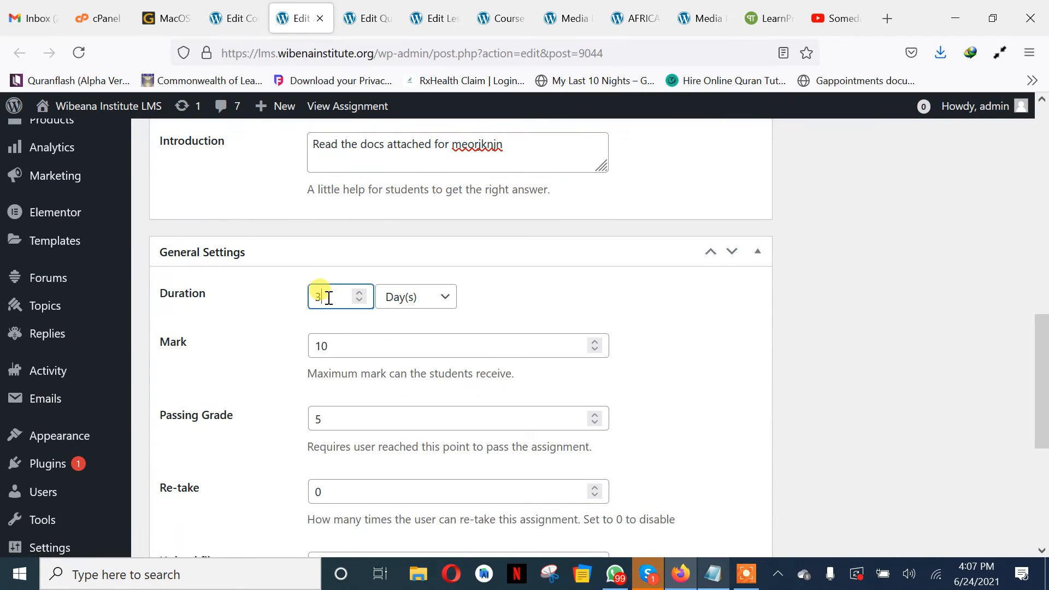
left_click_drag(328, 298, 318, 295)
left_click(324, 297)
Set the assignment's maximum mark to 1
left_click(348, 344)
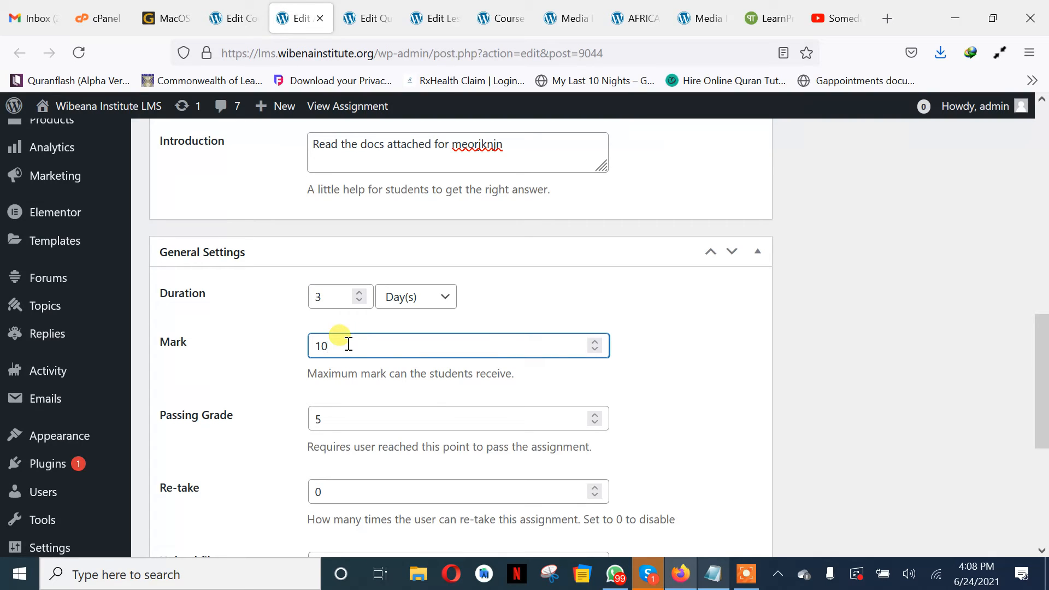
key("Down")
key("shift+Left")
key("shift+Left")
key("shift+Left")
type("1")
Check the assignment's passing grade, re-take count, number of upload files and allowed file extensions
scroll(271, 379, "down", 5)
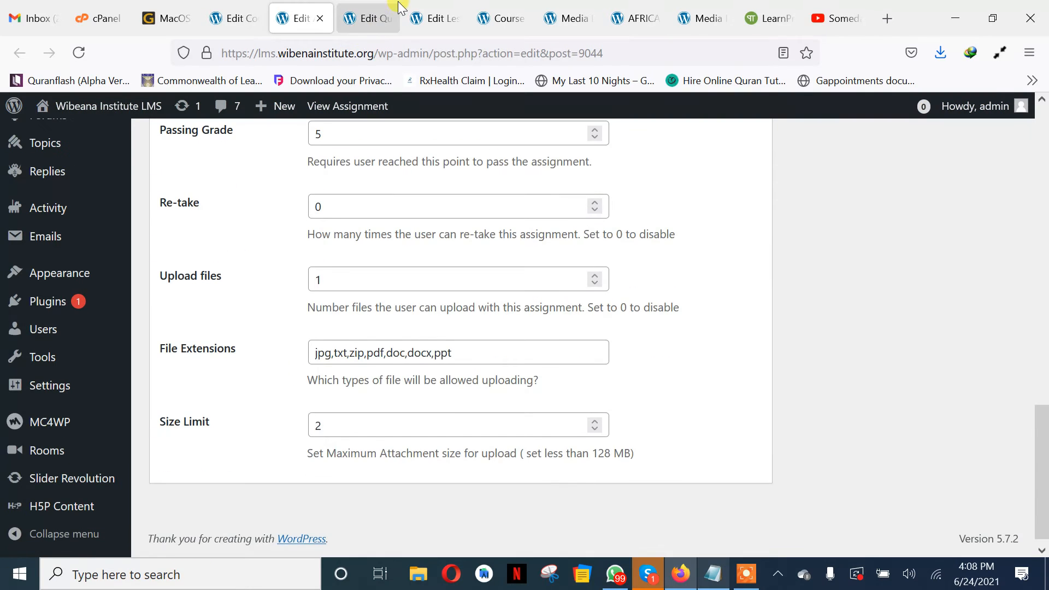
left_click(376, 141)
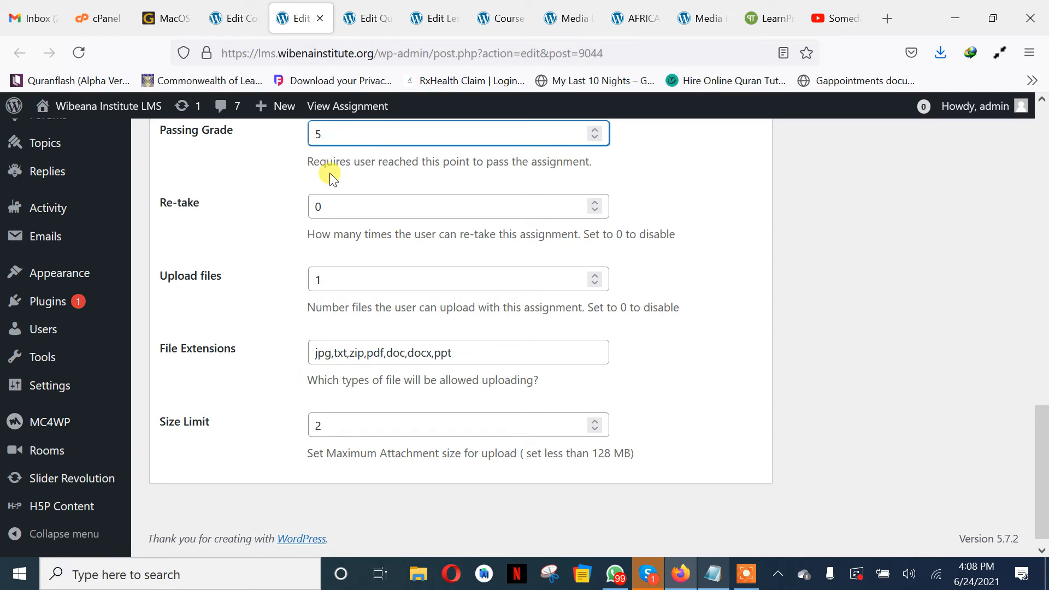
double_click(311, 206)
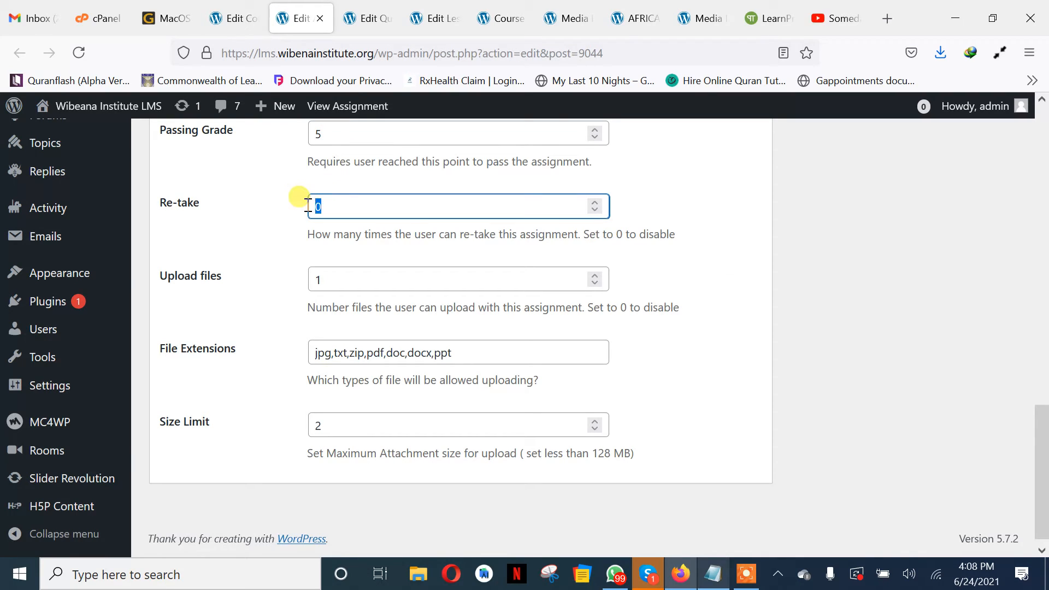
left_click(263, 238)
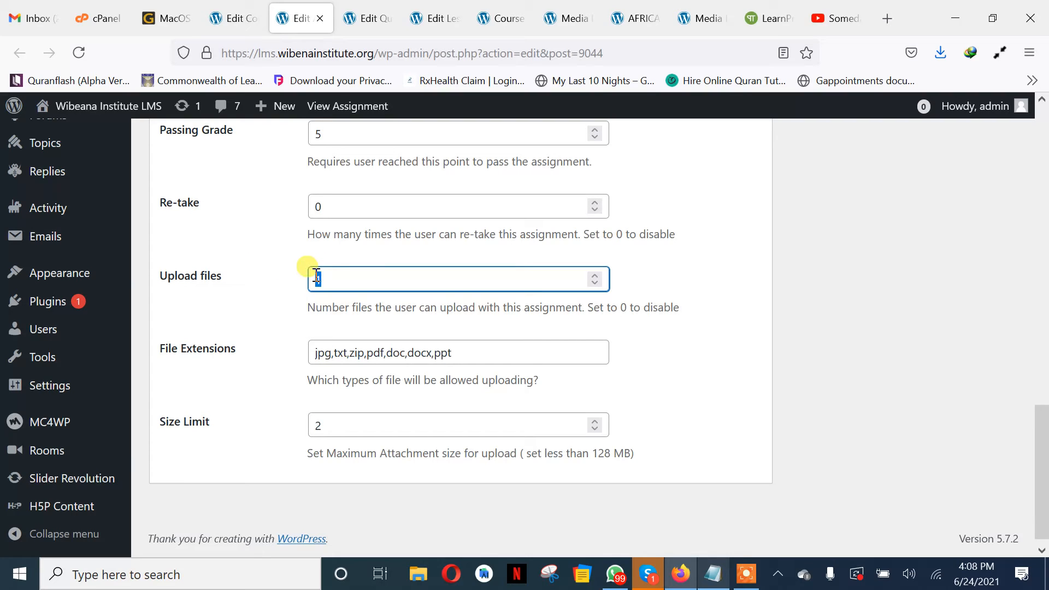
left_click(296, 269)
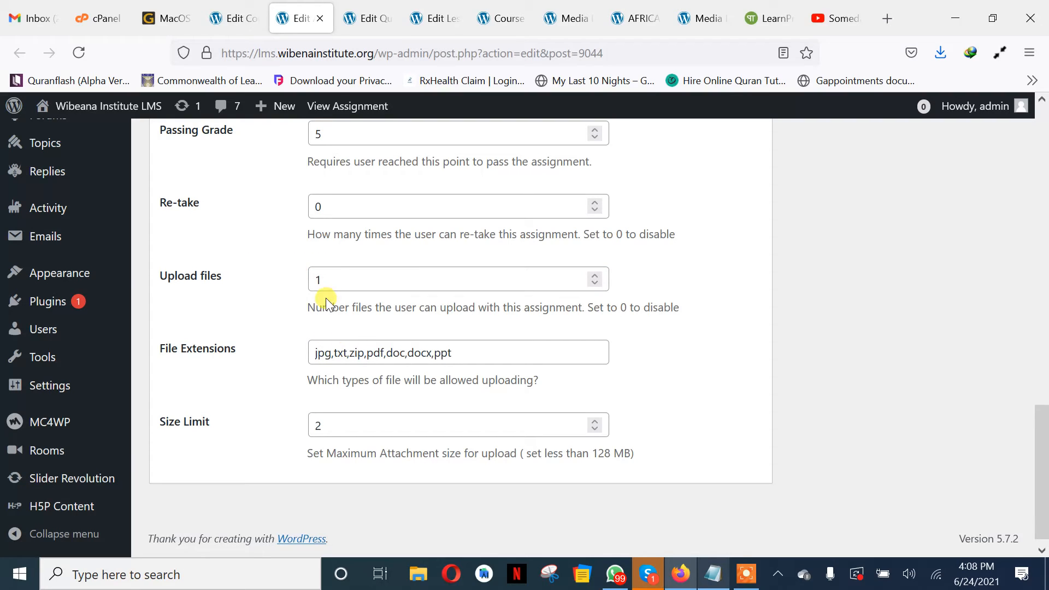
left_click_drag(322, 277, 304, 272)
left_click(295, 293)
left_click_drag(367, 354, 297, 352)
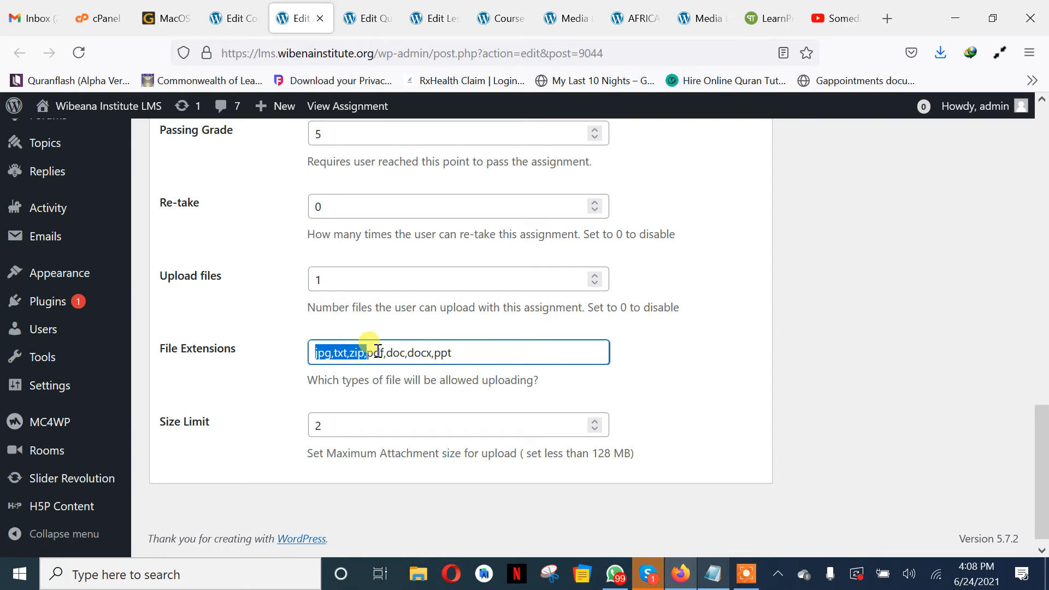
left_click(367, 397)
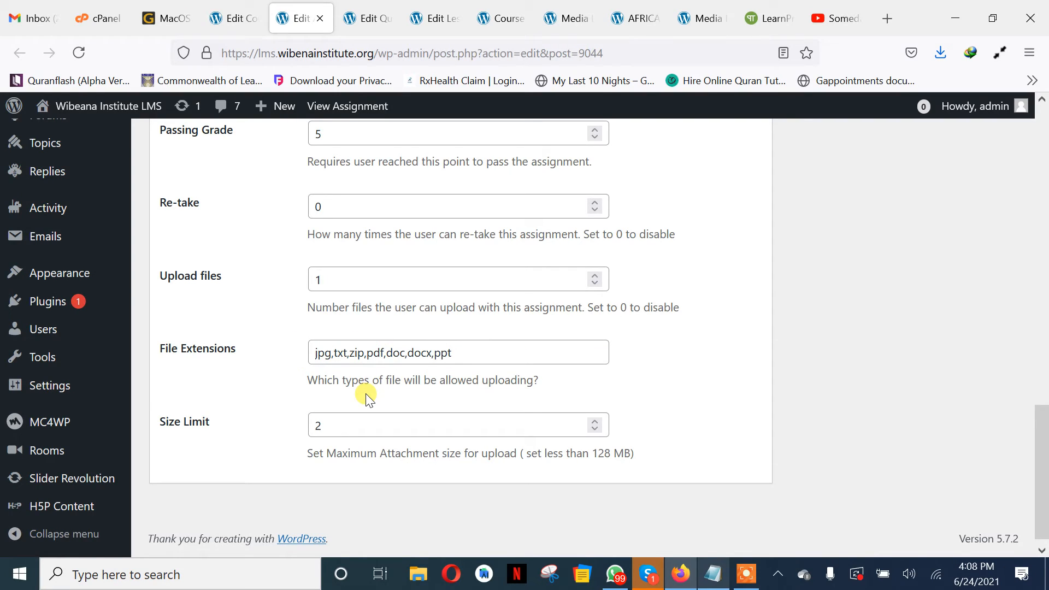
Set the assignment's attachment size limit to 5 and update the published assignment
left_click_drag(333, 427, 319, 426)
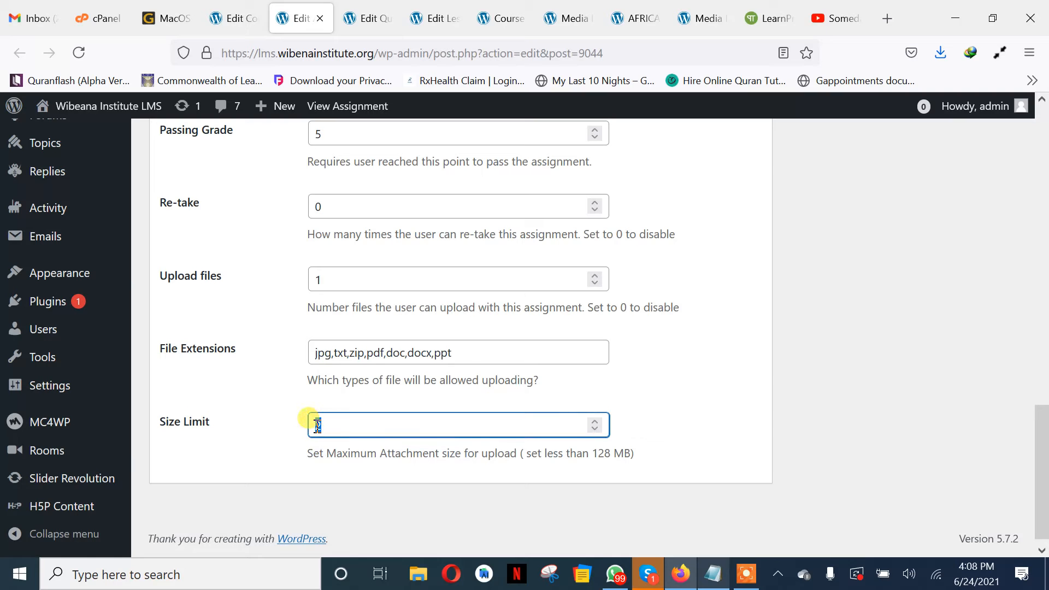
type("5")
left_click(355, 451)
scroll(740, 326, "up", 2)
scroll(742, 328, "up", 15)
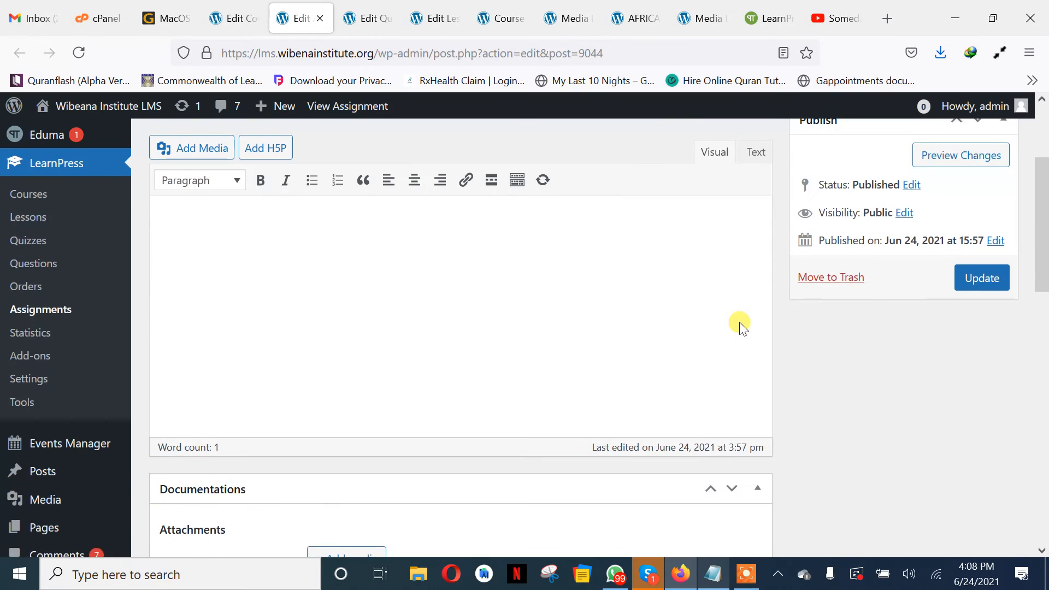
left_click(985, 436)
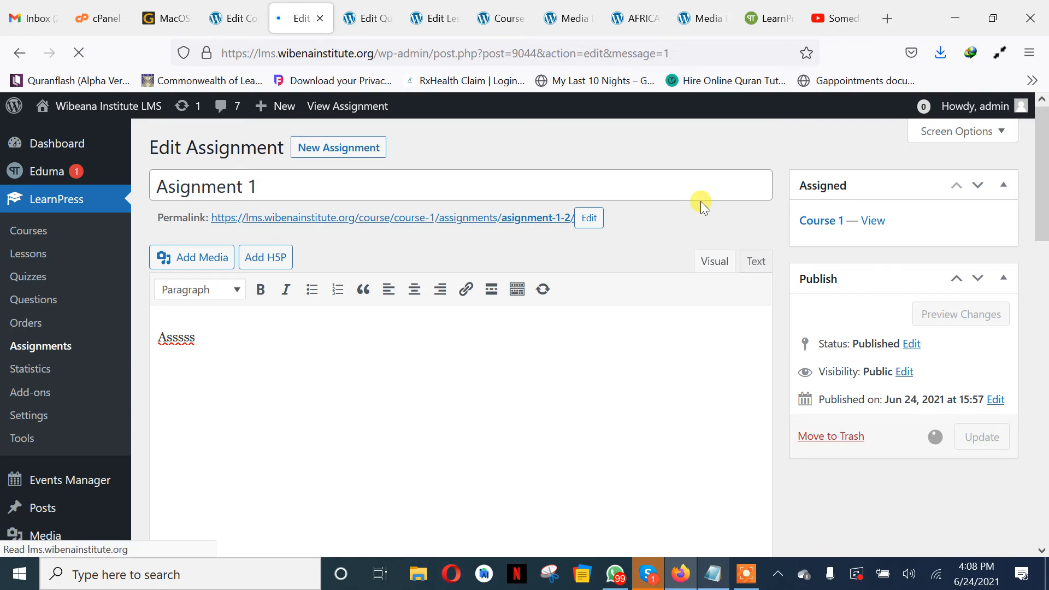
Switch to the Course 1 student page, reload it, and open Asignment 1 from Week One
left_click(506, 14)
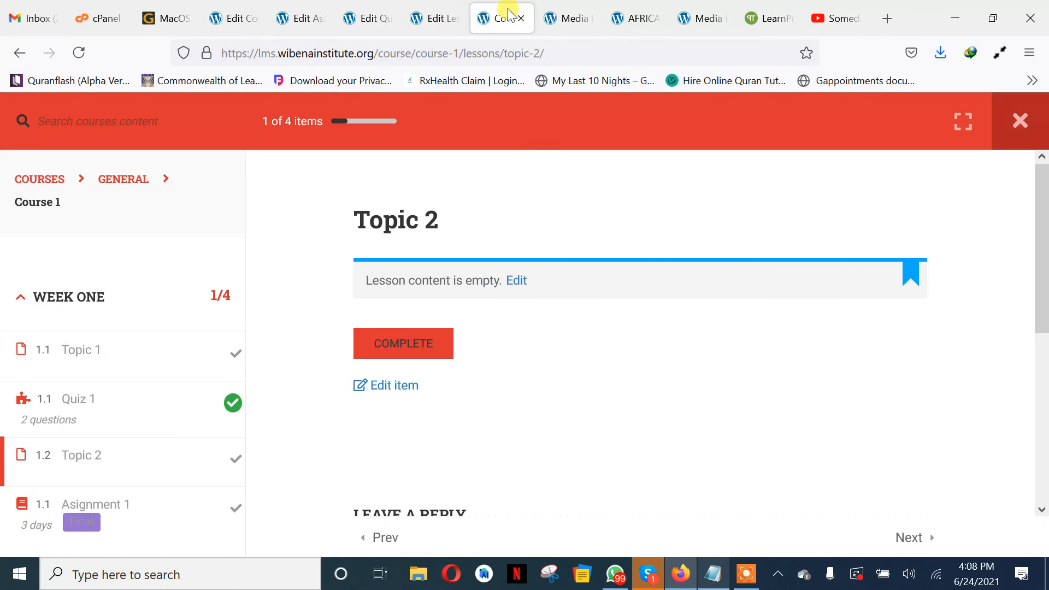
left_click(76, 64)
scroll(533, 410, "down", 5)
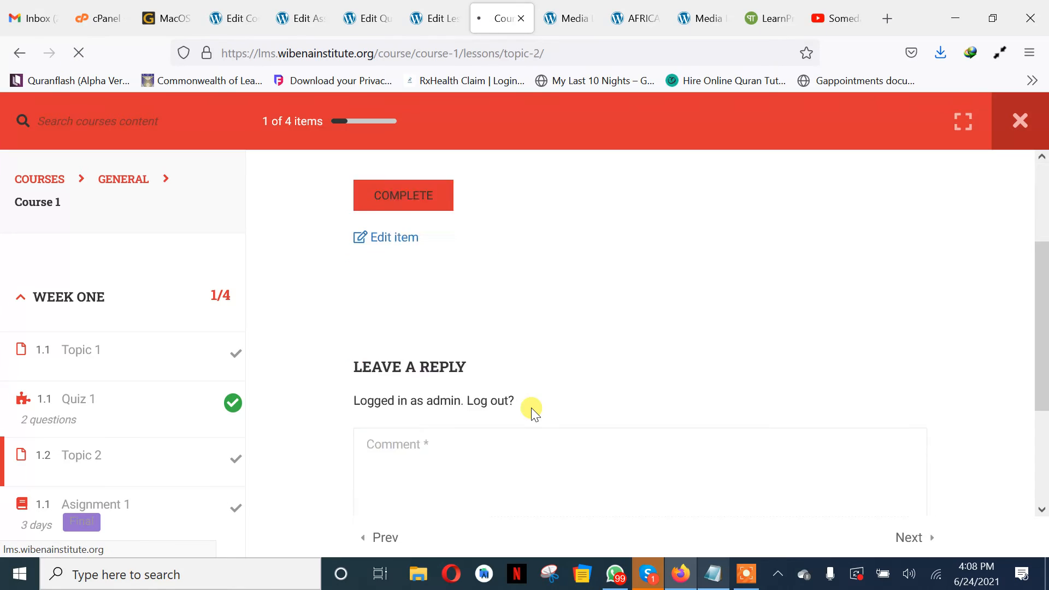
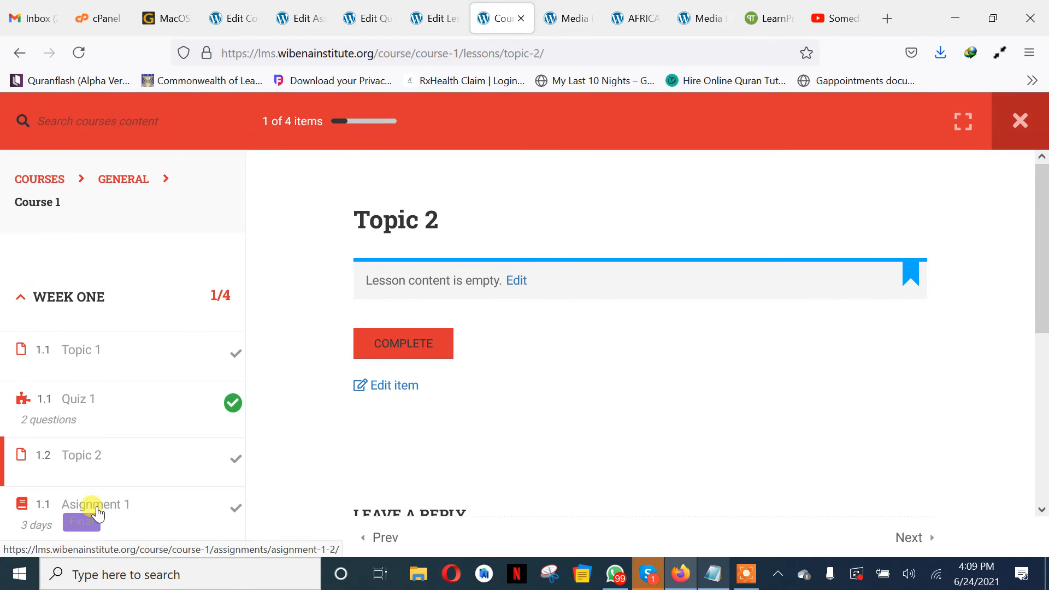
left_click(98, 511)
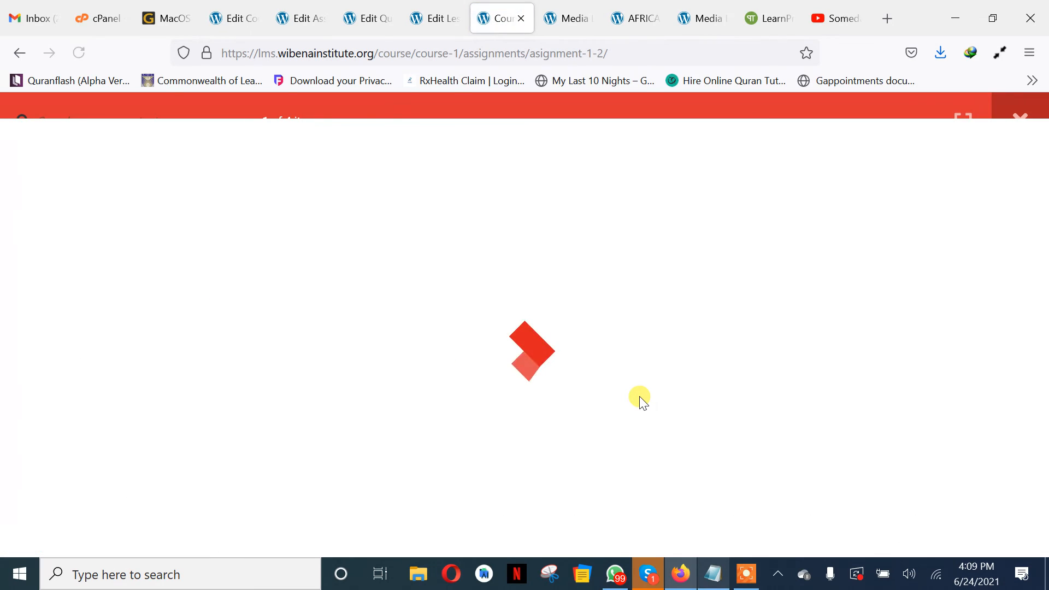
Review Asignment 1's attempts, duration, passing grade and overview text, and start the assignment
scroll(643, 402, "down", 1)
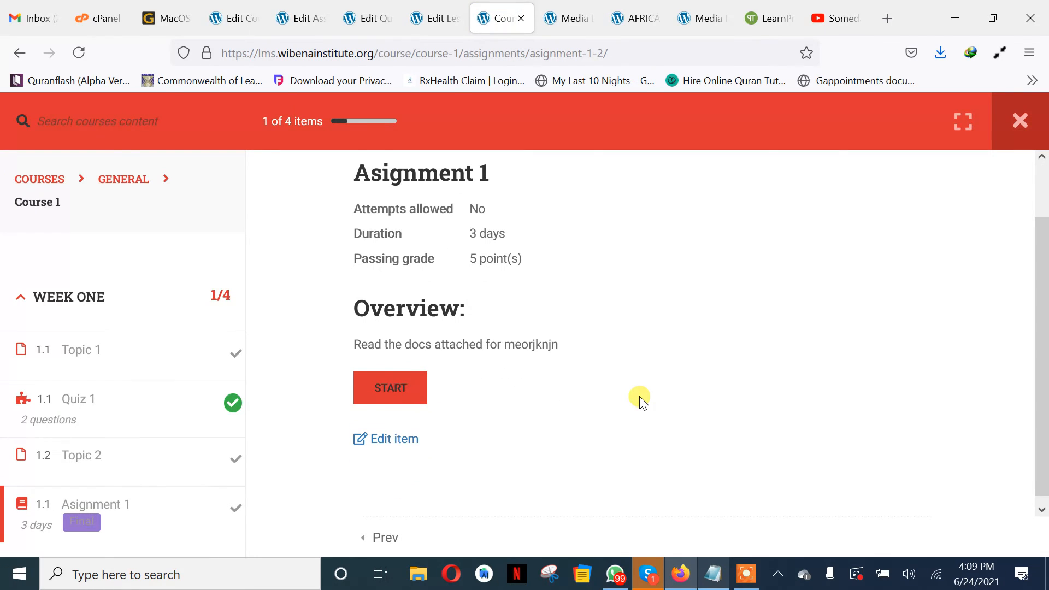
scroll(639, 398, "up", 1)
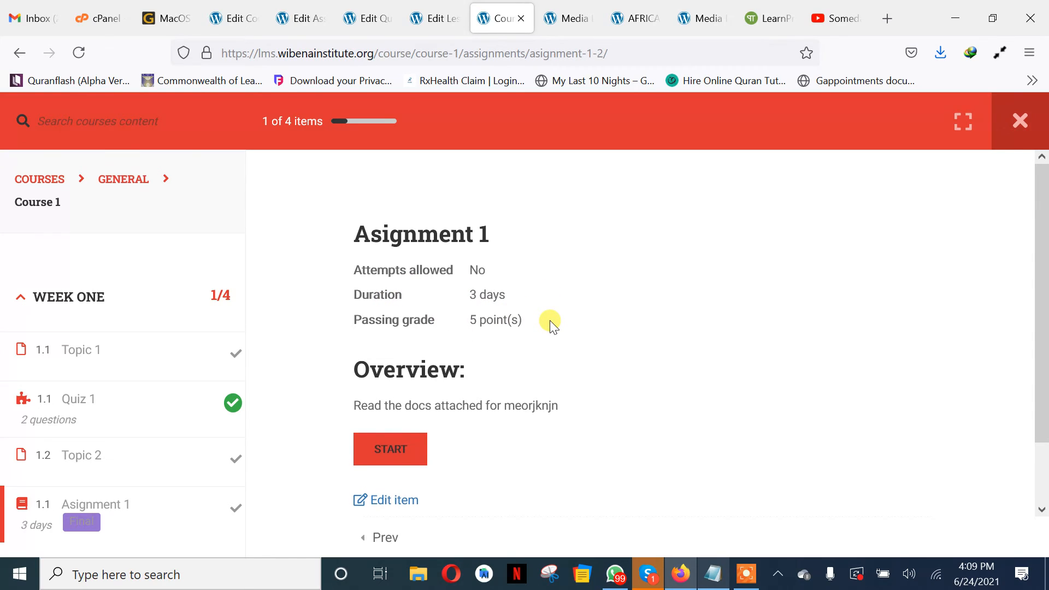
scroll(552, 324, "down", 1)
left_click_drag(355, 340, 556, 342)
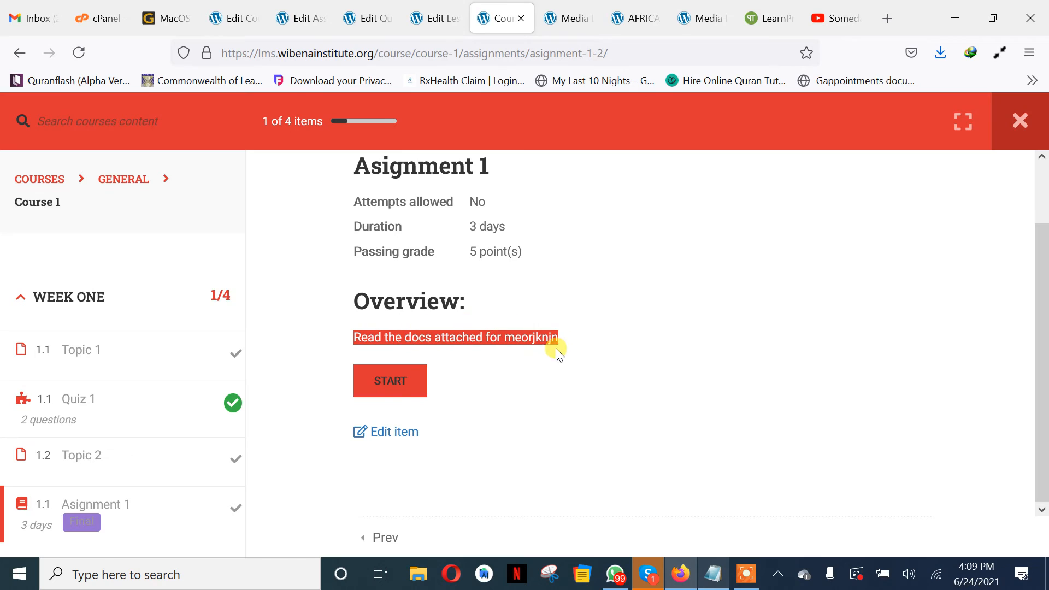
left_click(391, 399)
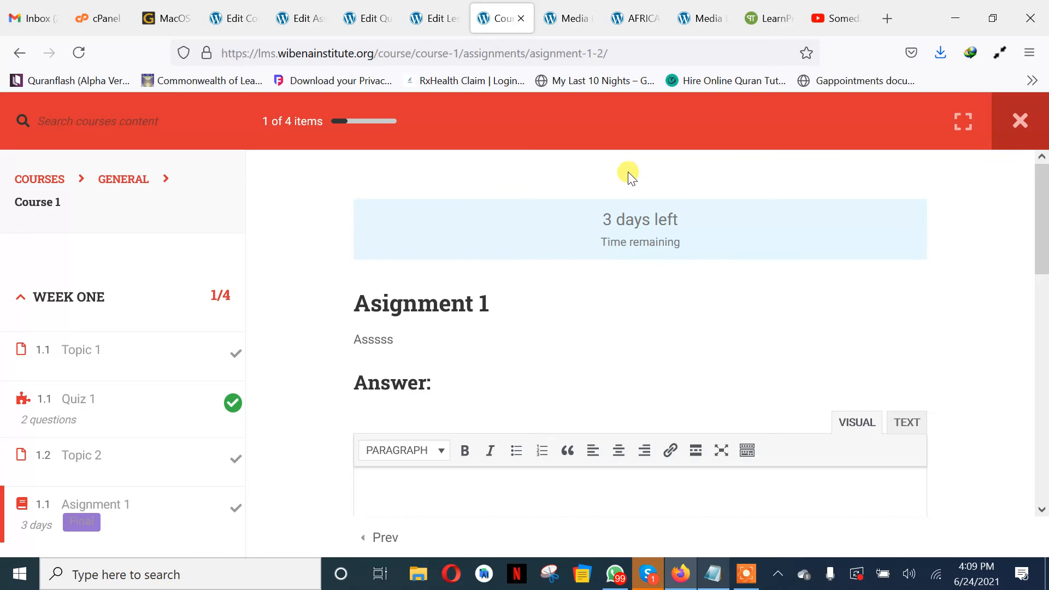
Examine the assignment's remaining time, question text, answer editor, file upload limits, and save and send options
left_click_drag(592, 219, 686, 236)
left_click(695, 245)
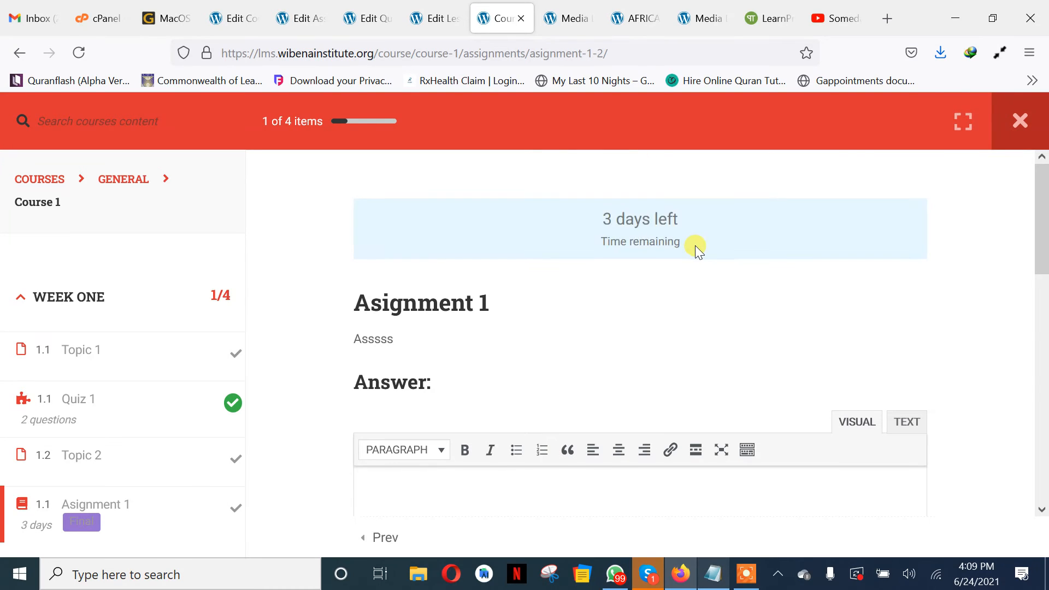
scroll(695, 245, "down", 3)
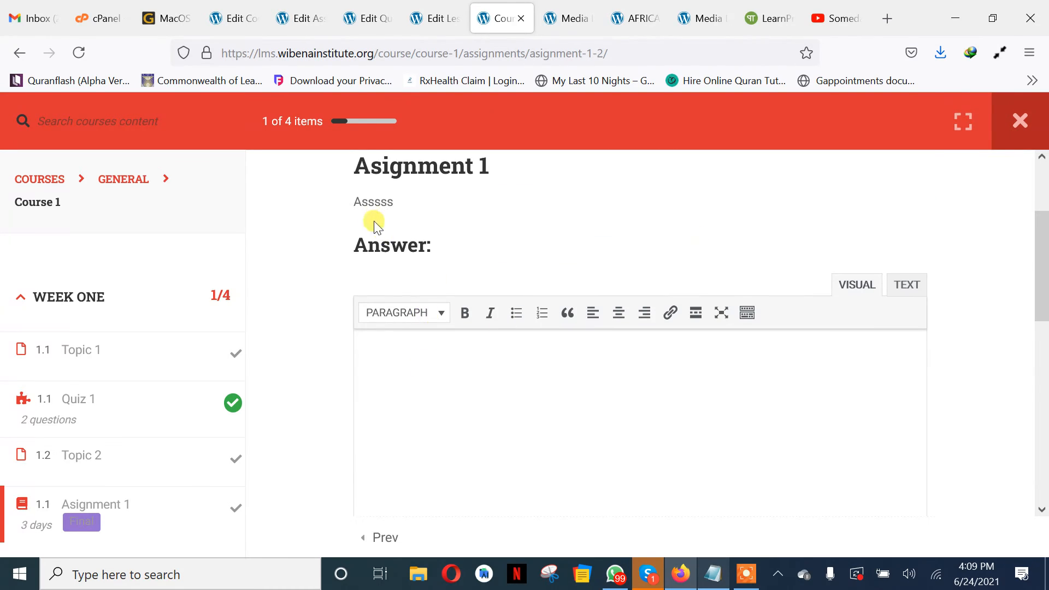
left_click_drag(353, 201, 503, 210)
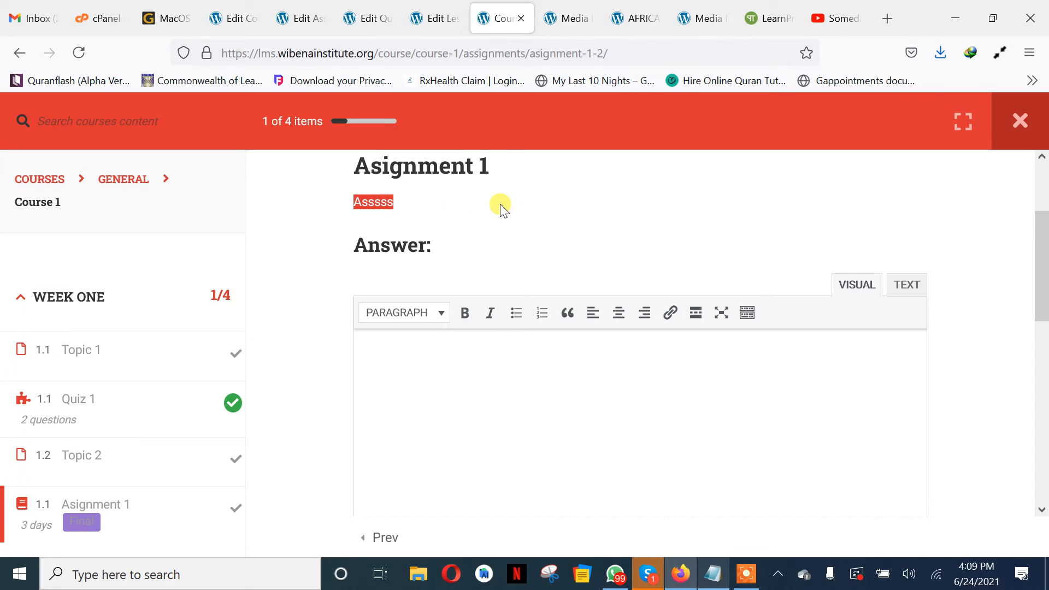
left_click(484, 363)
scroll(486, 374, "down", 5)
scroll(486, 375, "down", 2)
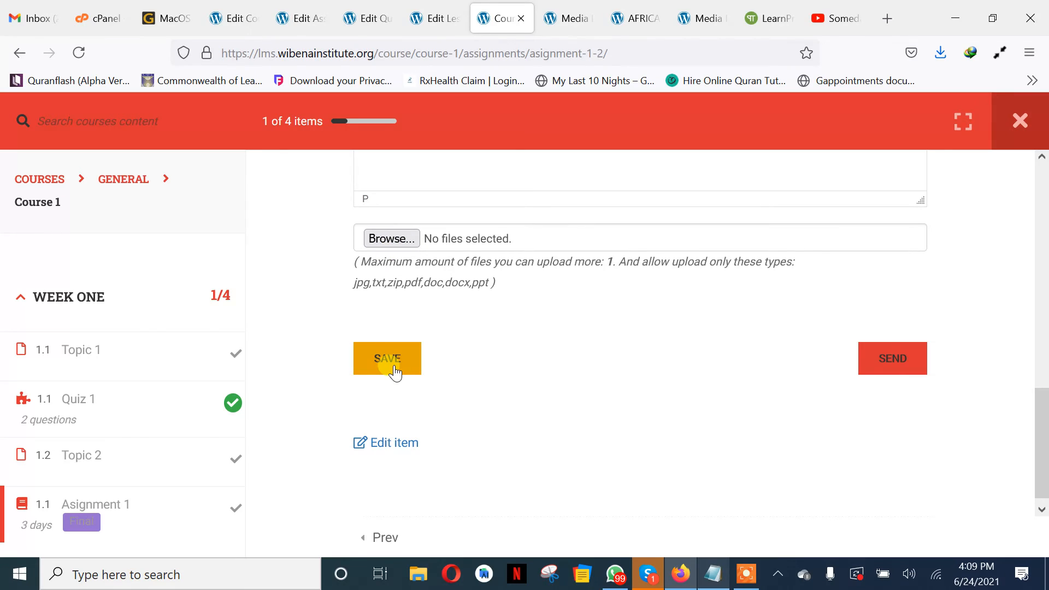
left_click(889, 365)
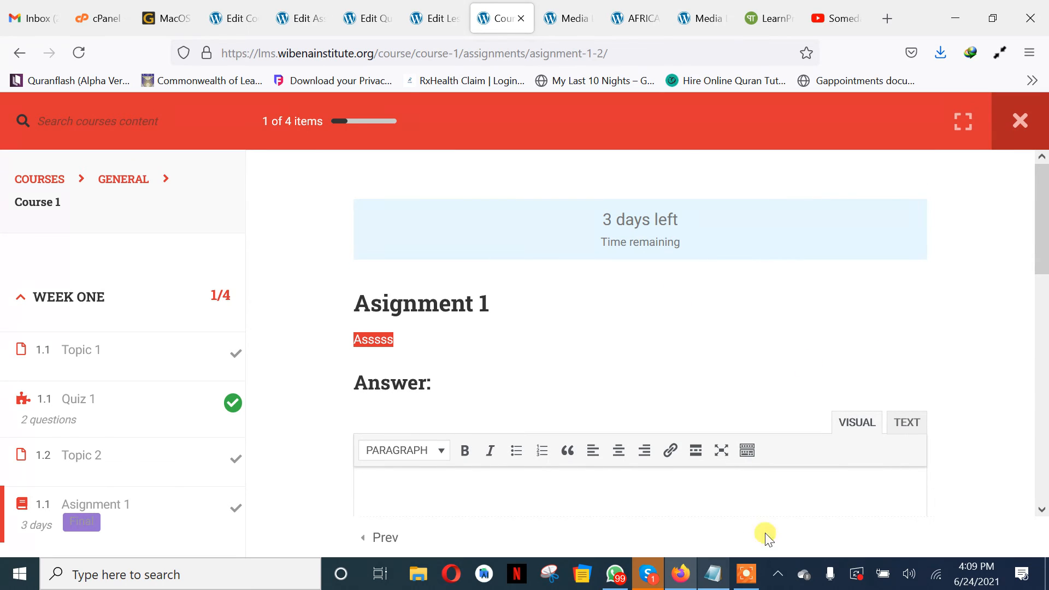
Switch to the Notepad outline, highlight the Live Classes item, and minimize the notes
left_click(712, 574)
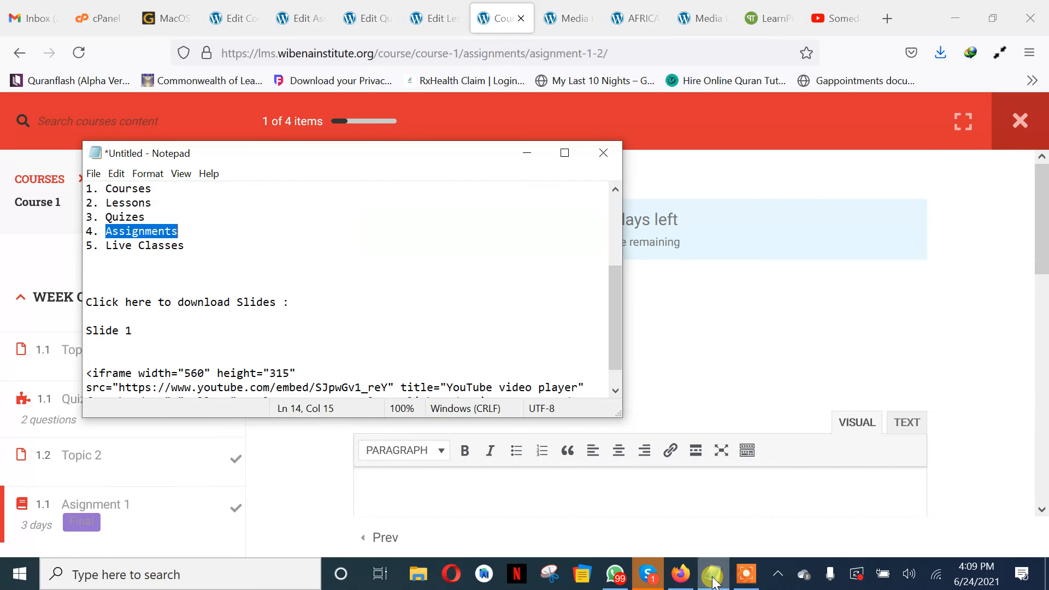
left_click_drag(185, 246, 103, 243)
left_click(528, 149)
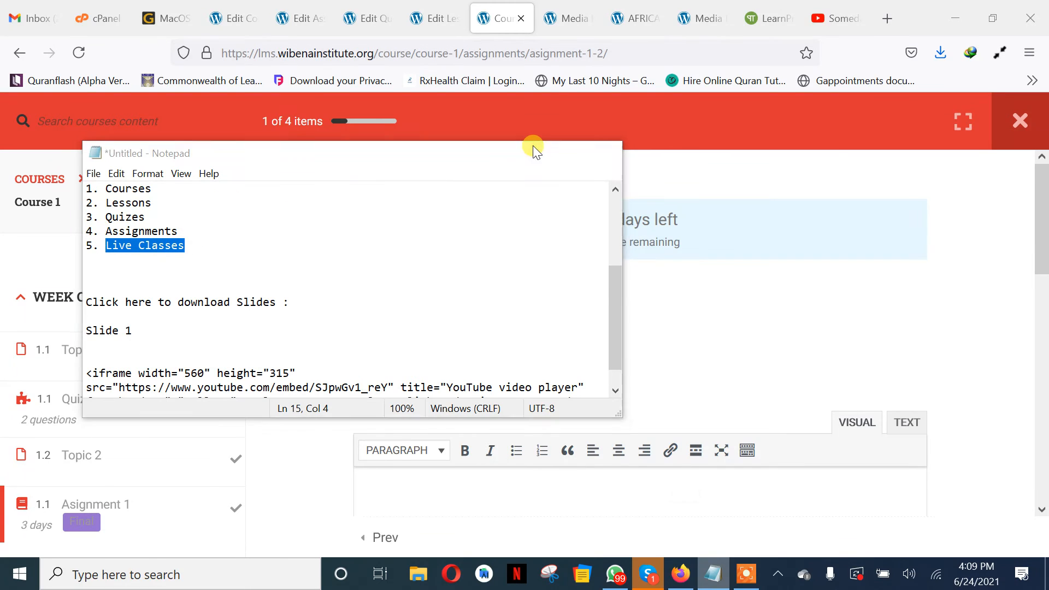
Switch to the WordPress admin page of the Topic 1 lesson and open the Rooms list
left_click(442, 12)
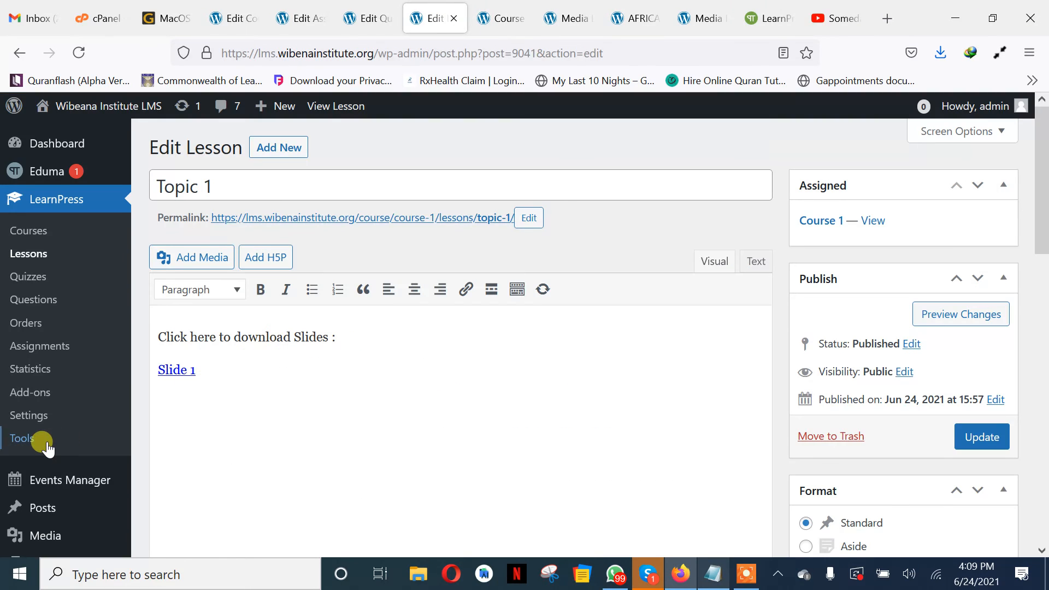
scroll(47, 447, "down", 15)
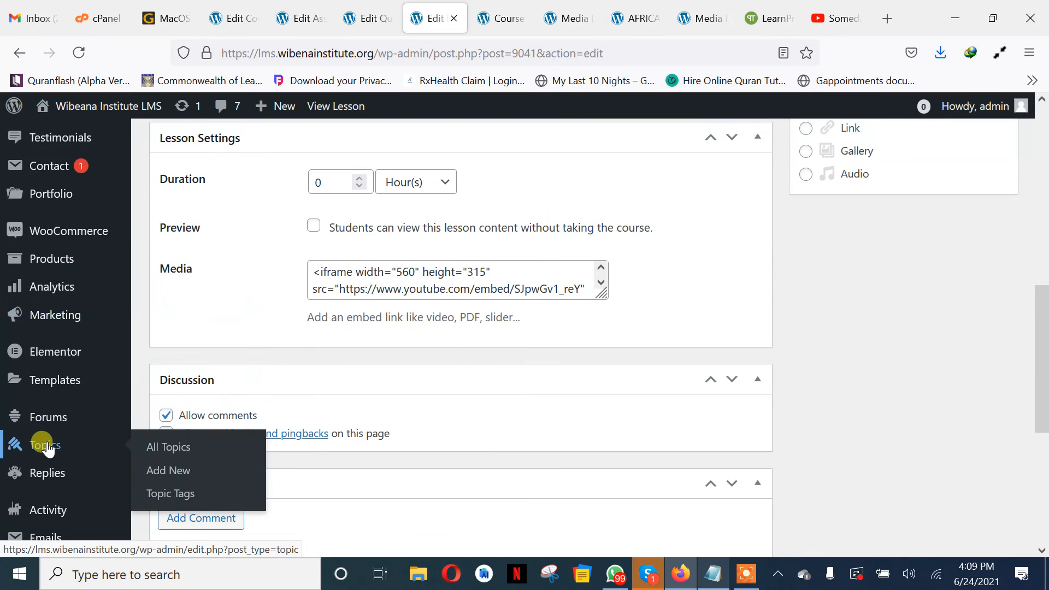
scroll(47, 448, "down", 3)
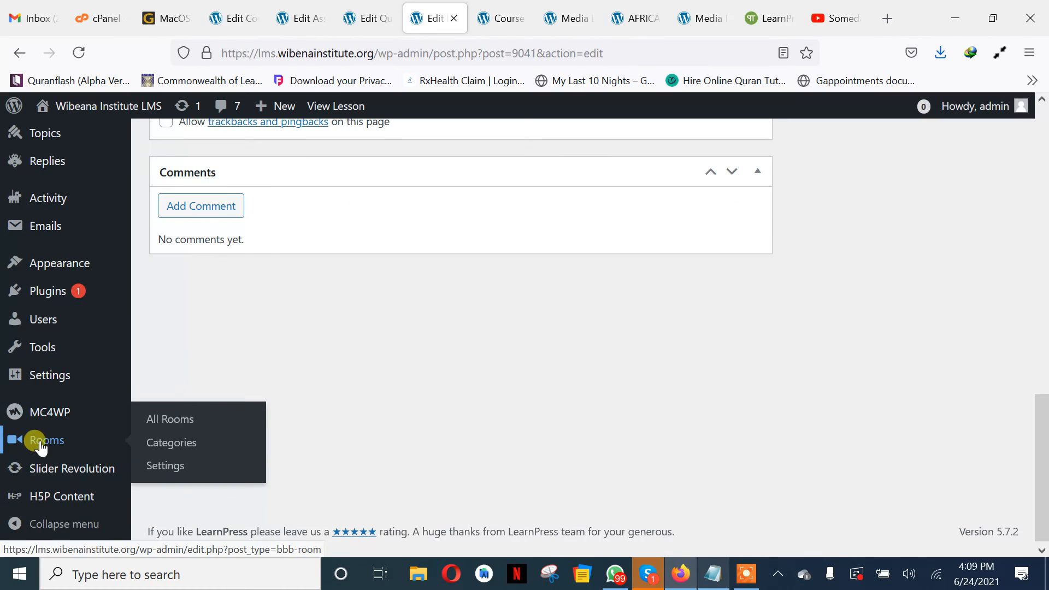
left_click(44, 446)
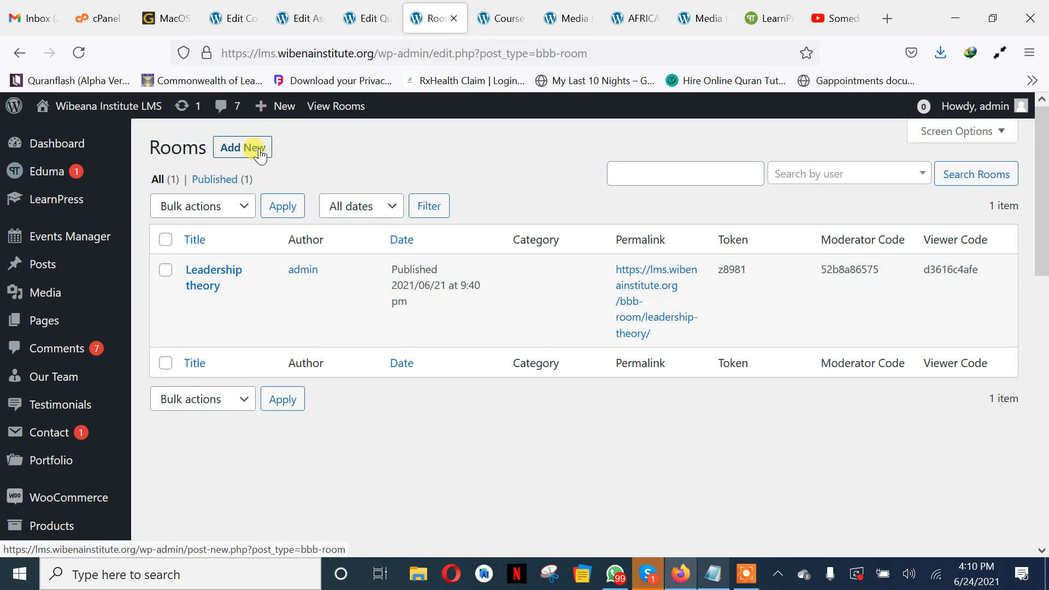
Add a lesson named "Live Class 1" to Week One in the Course 1 editor and open it for editing
left_click(234, 19)
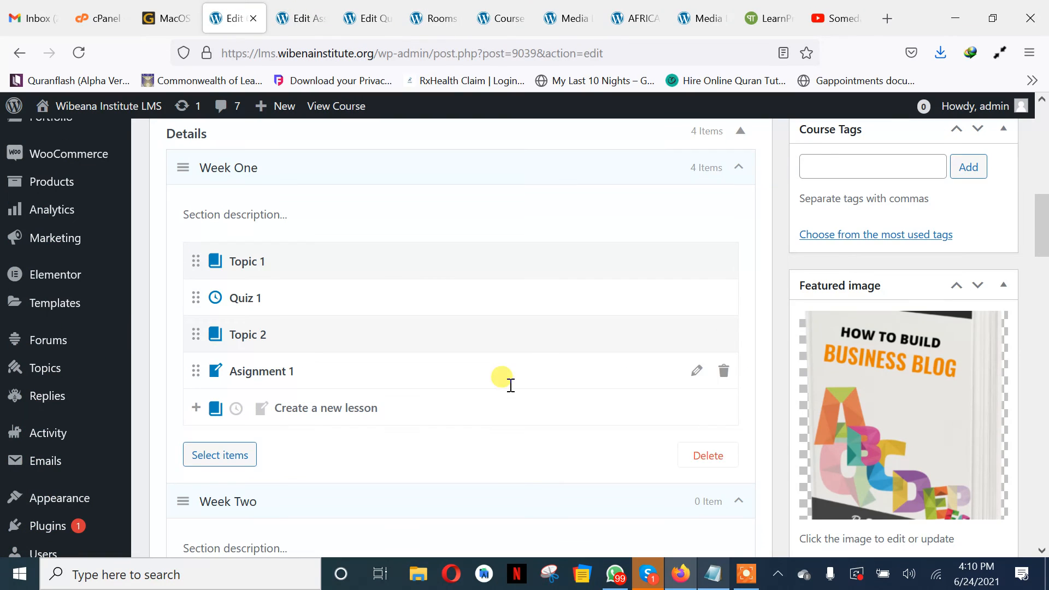
scroll(509, 385, "down", 1)
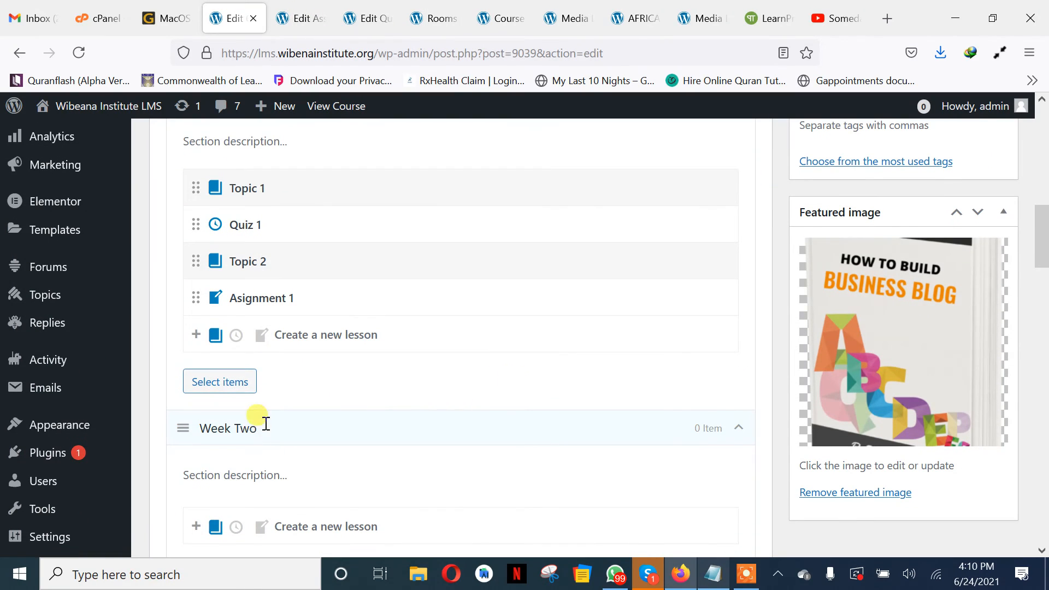
scroll(328, 241, "up", 2)
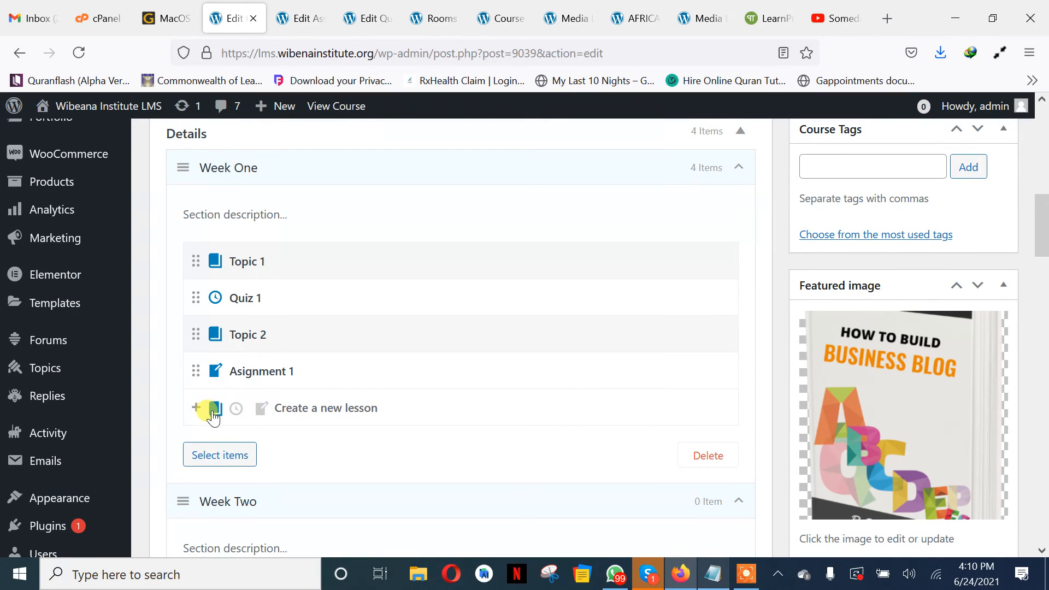
type("Live Class")
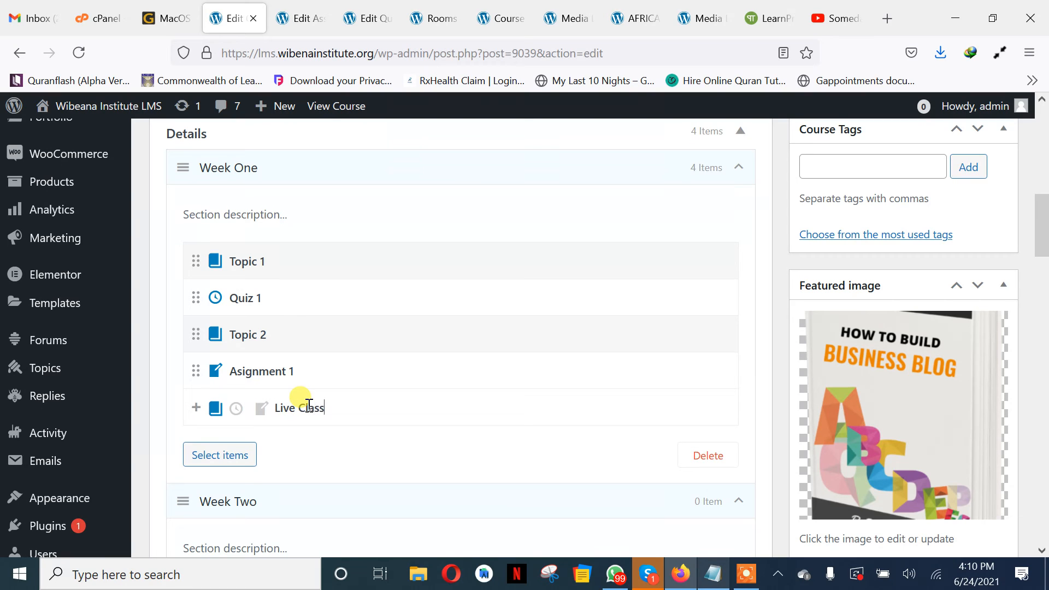
type(" 1")
key("Return")
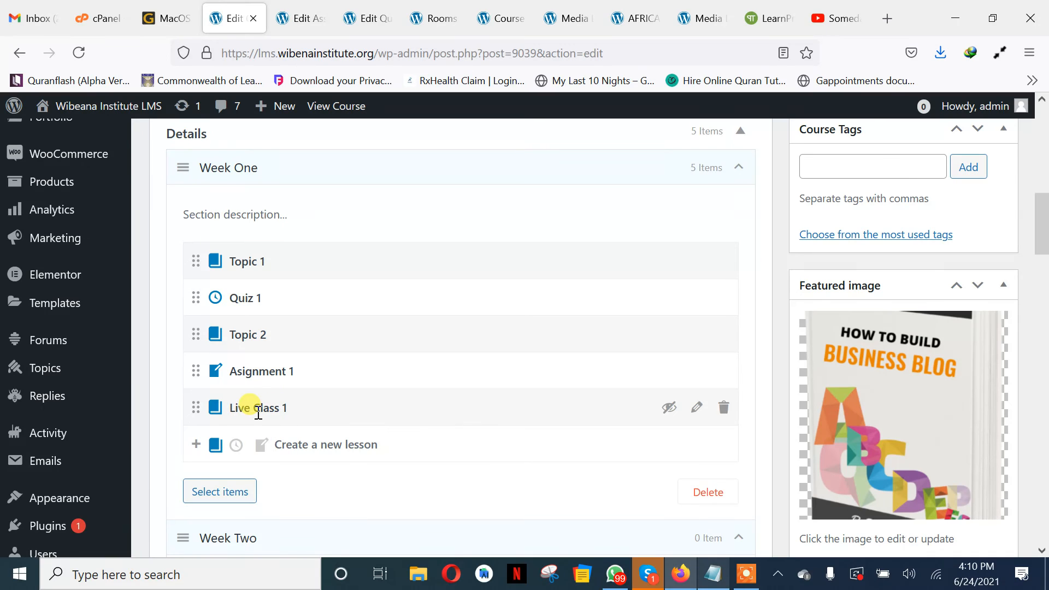
left_click(697, 408)
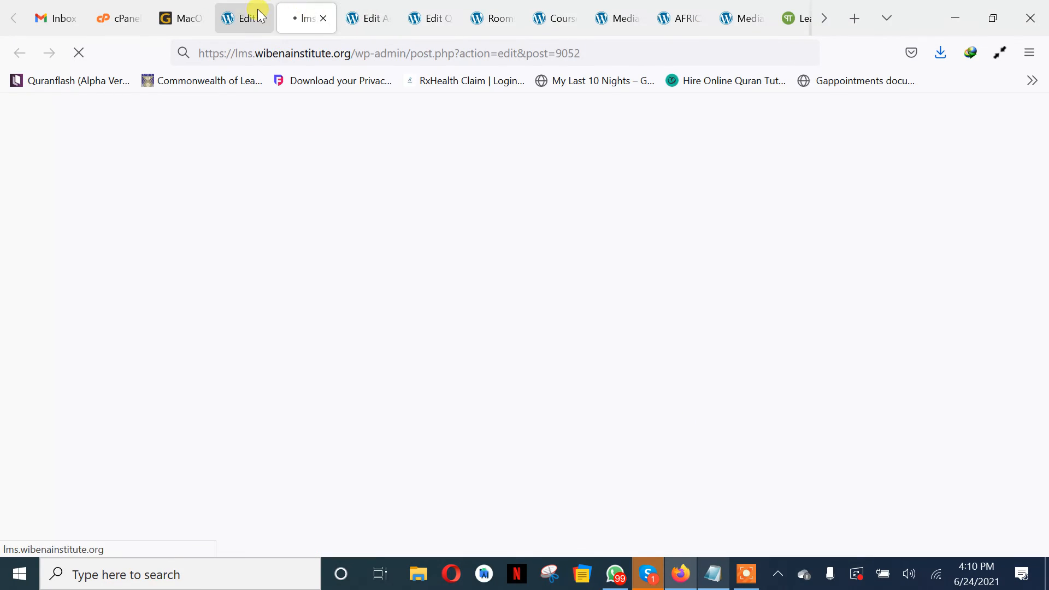
Return to the Rooms list and create a new room titled "Live class 1"
left_click(350, 13)
left_click(424, 17)
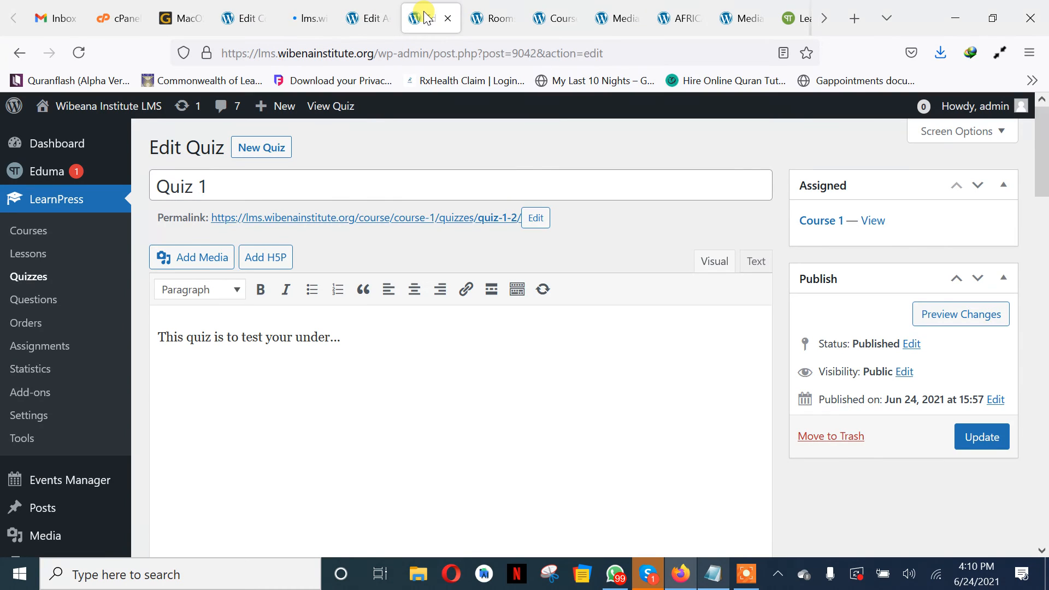
left_click(488, 17)
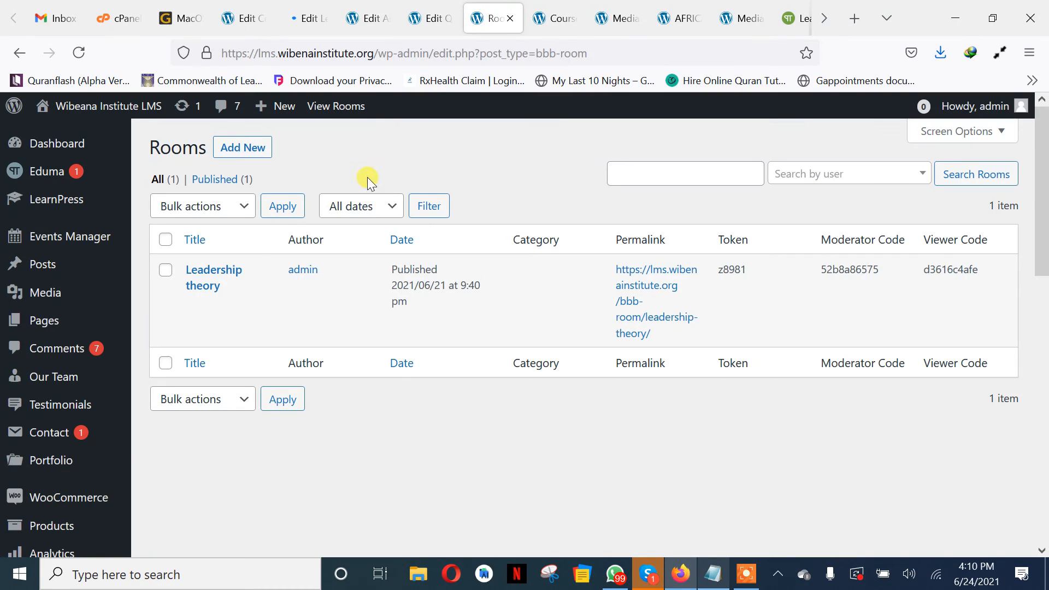
left_click(261, 160)
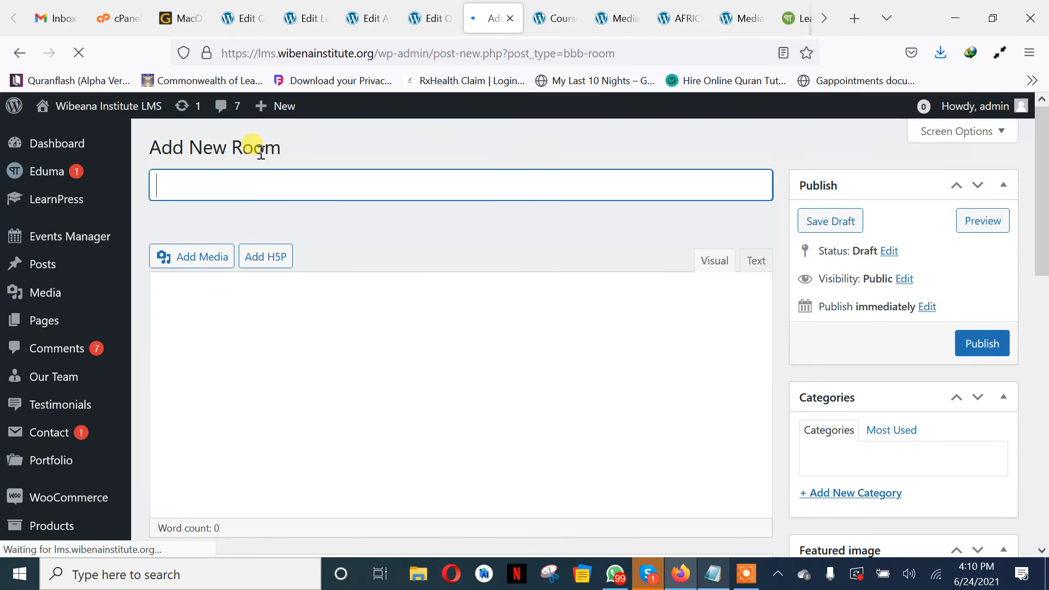
type("Live class 1")
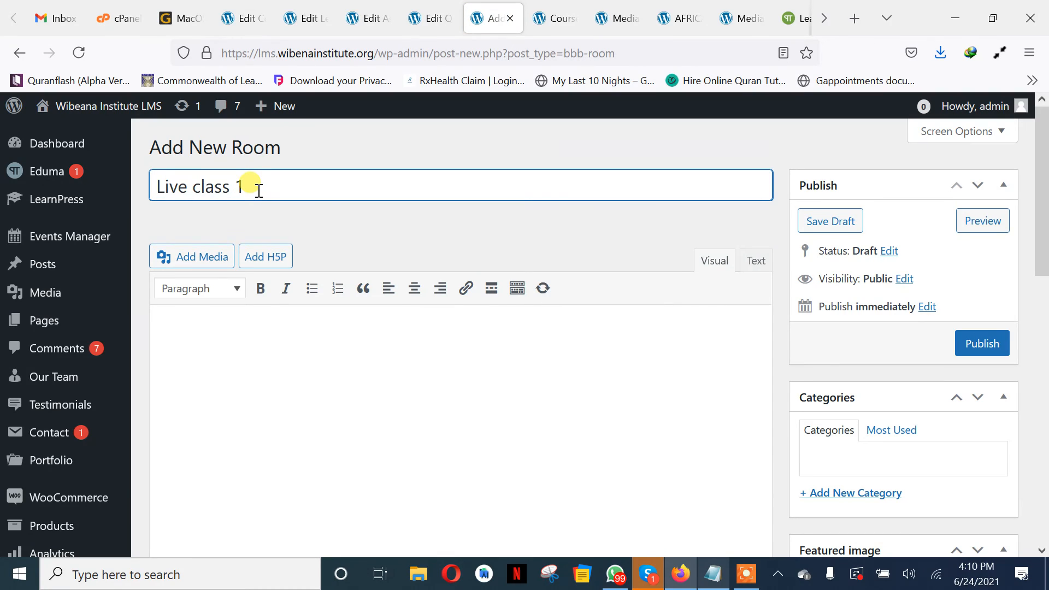
left_click(366, 218)
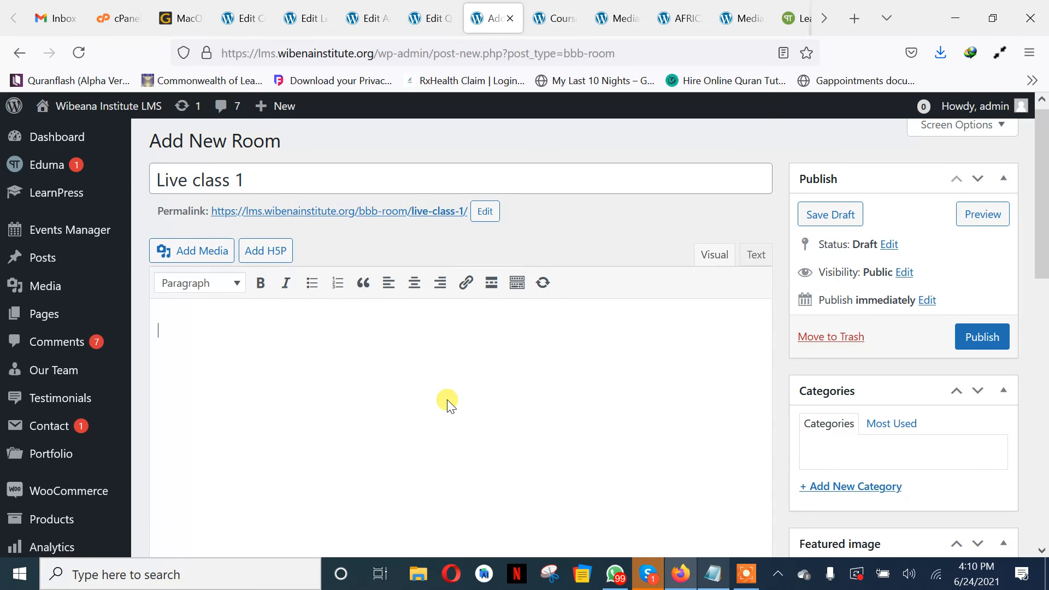
Make the Live class 1 room recordable and publish it
scroll(447, 403, "down", 7)
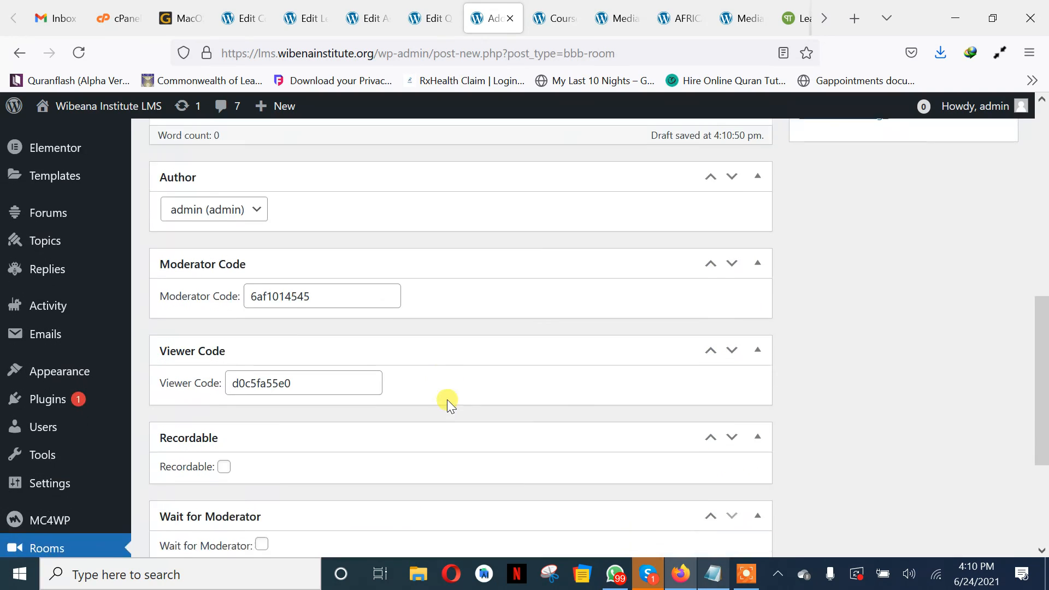
scroll(447, 403, "down", 3)
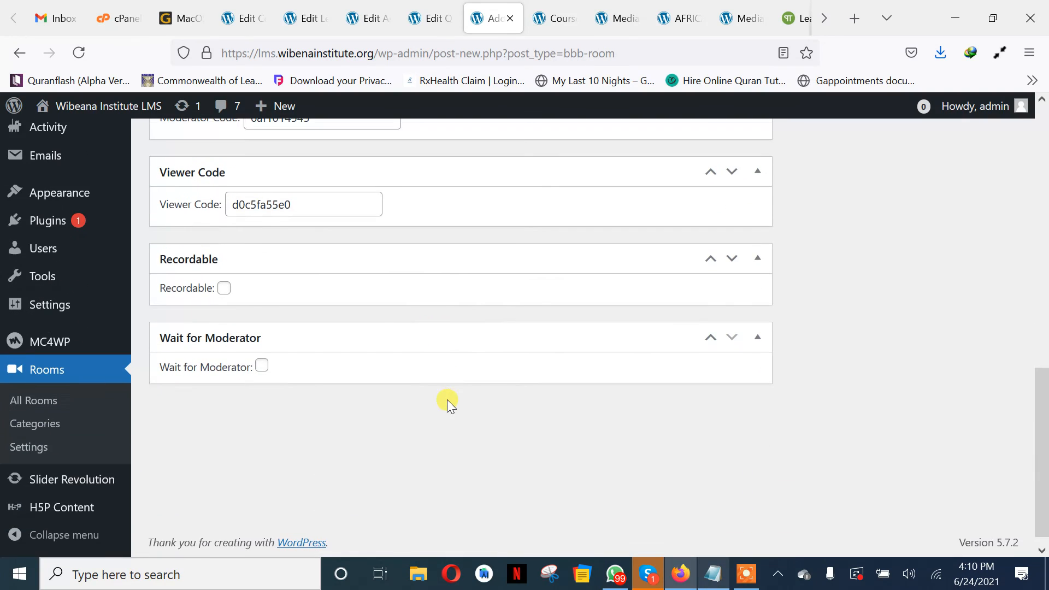
left_click(224, 288)
scroll(896, 287, "up", 10)
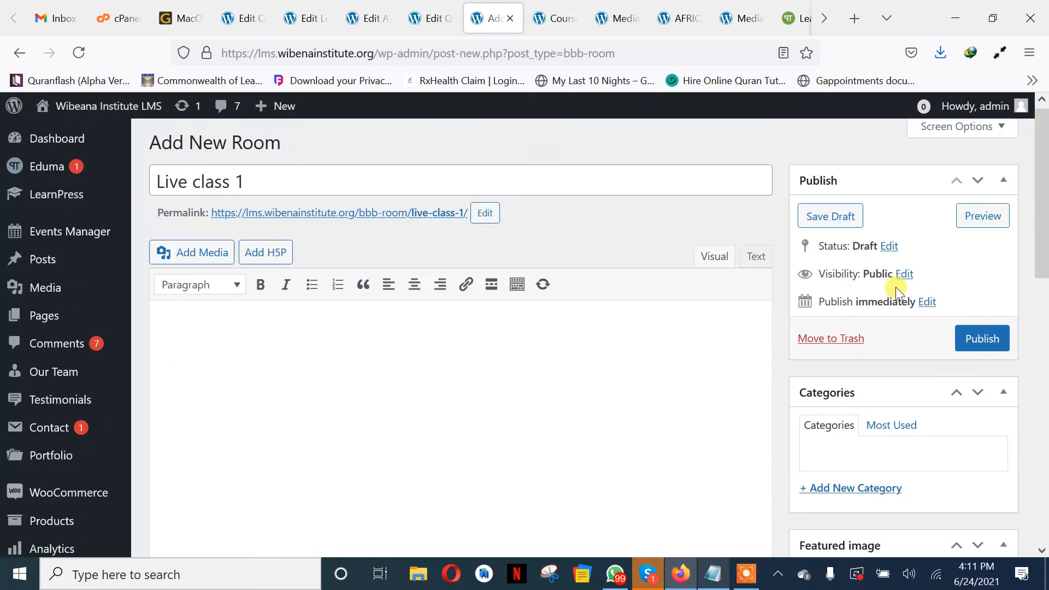
left_click(980, 349)
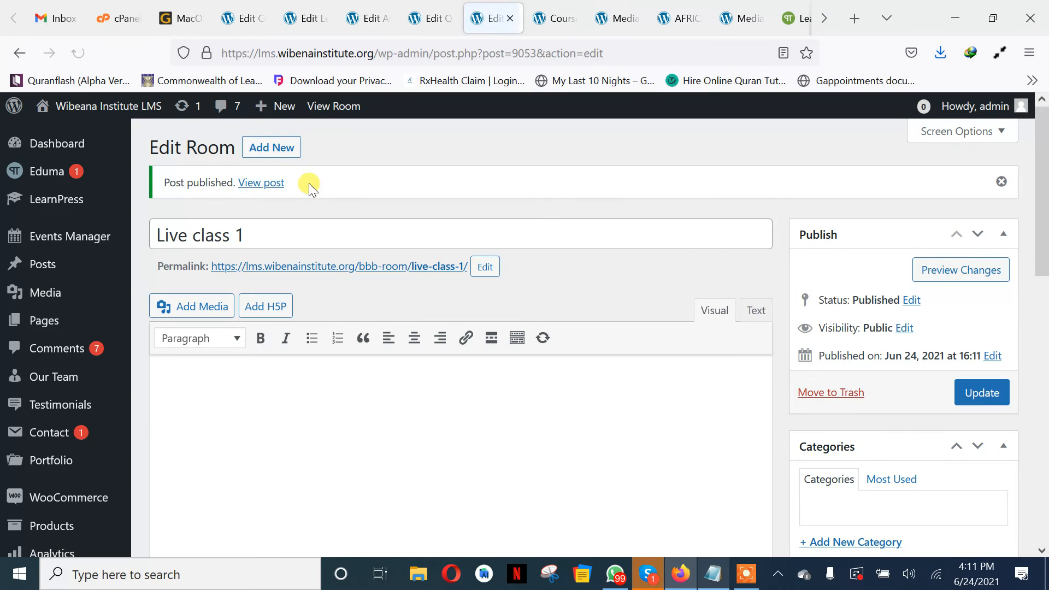
Copy the link to the published Live class 1 room
left_click(262, 185)
right_click(262, 185)
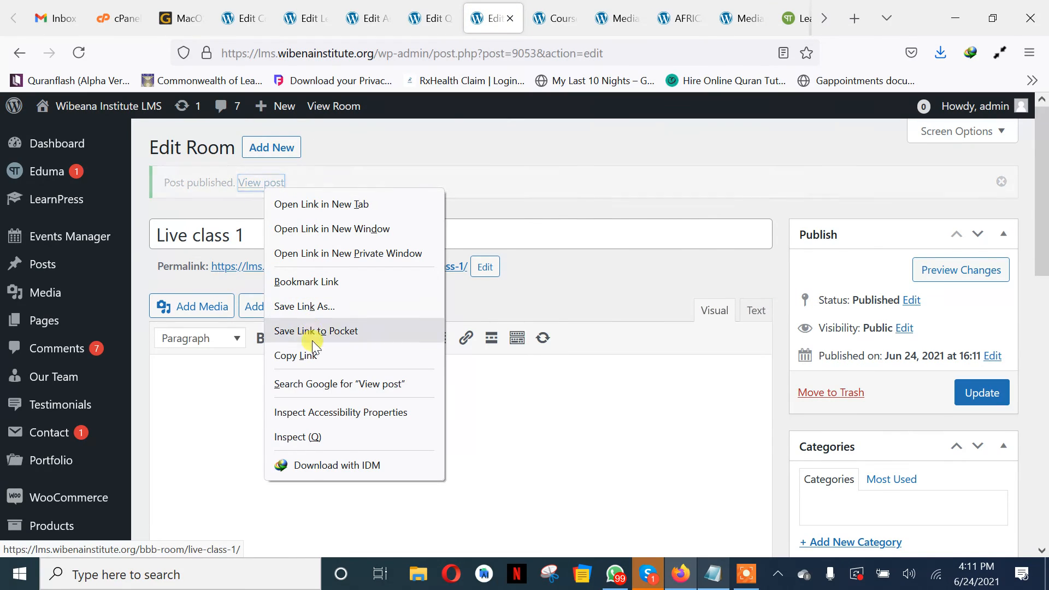
left_click(313, 349)
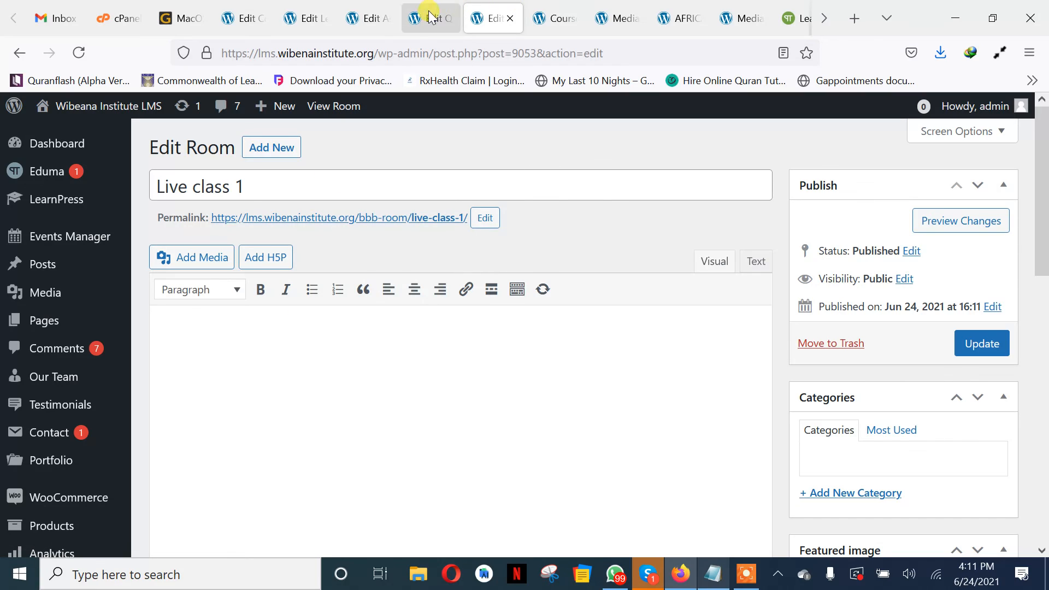
Return to the Live Class 1 lesson and enter "Click Here to join Live Class" as its content
left_click(365, 16)
left_click(295, 21)
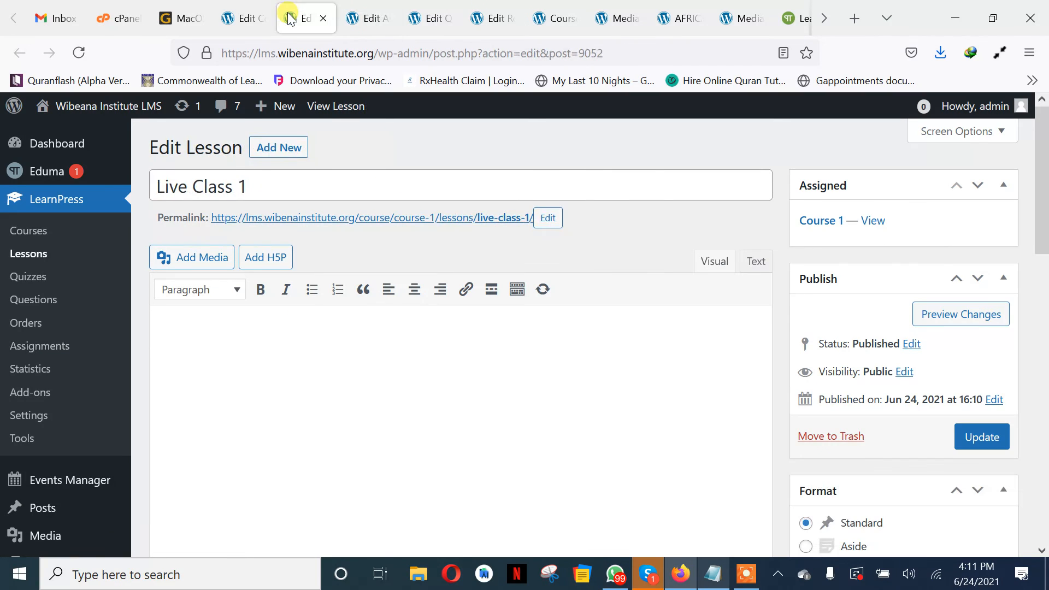
left_click(238, 7)
left_click(295, 17)
scroll(265, 374, "down", 2)
scroll(264, 374, "down", 5)
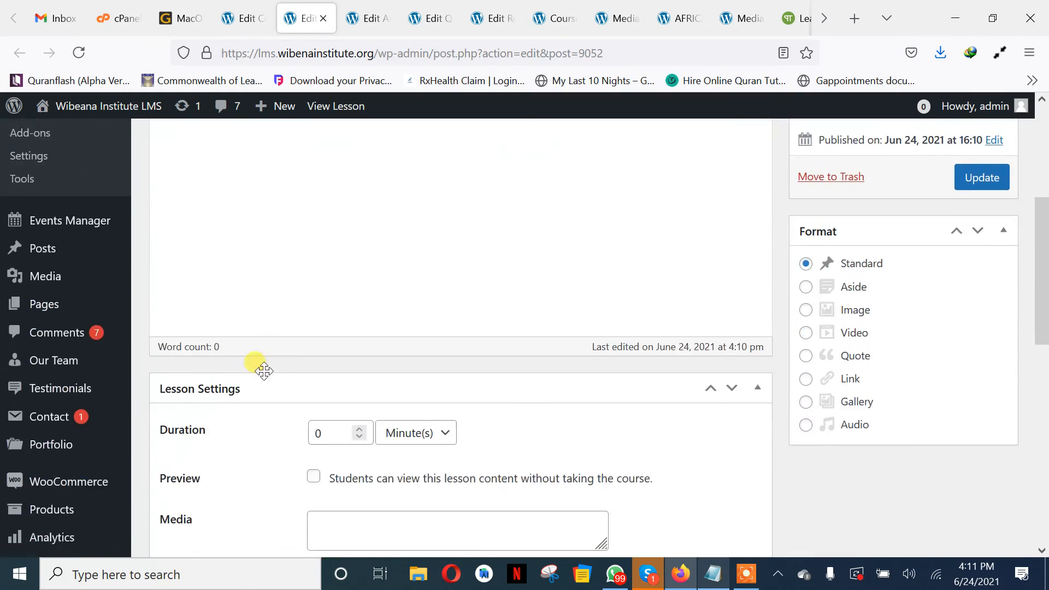
scroll(265, 377, "up", 4)
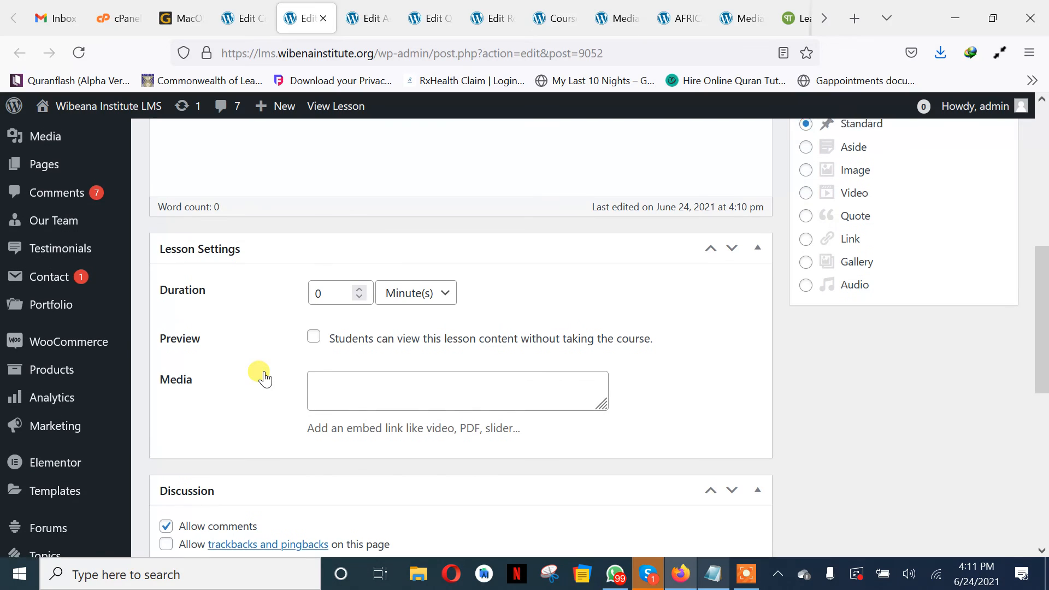
scroll(264, 374, "up", 3)
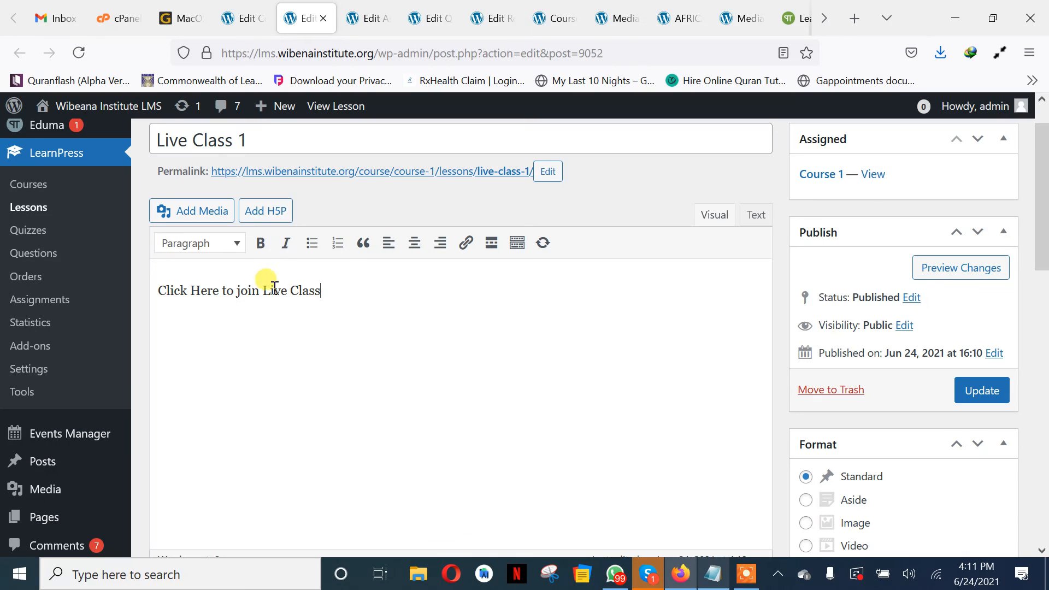
Link the word "Here" in the lesson content to the copied Live class 1 room address and update the lesson
double_click(199, 291)
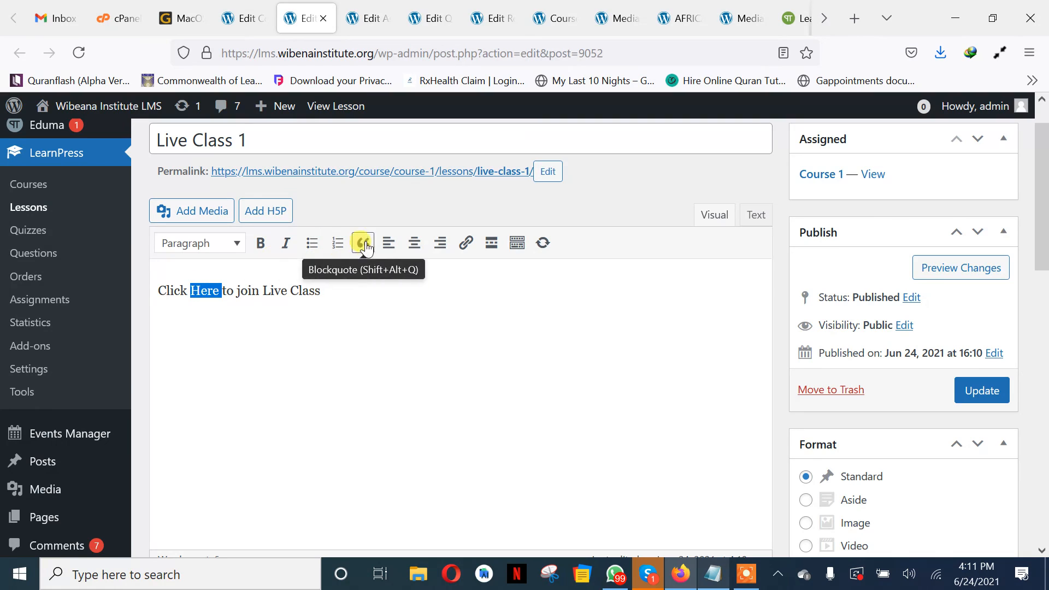
left_click(466, 244)
key("ctrl+v")
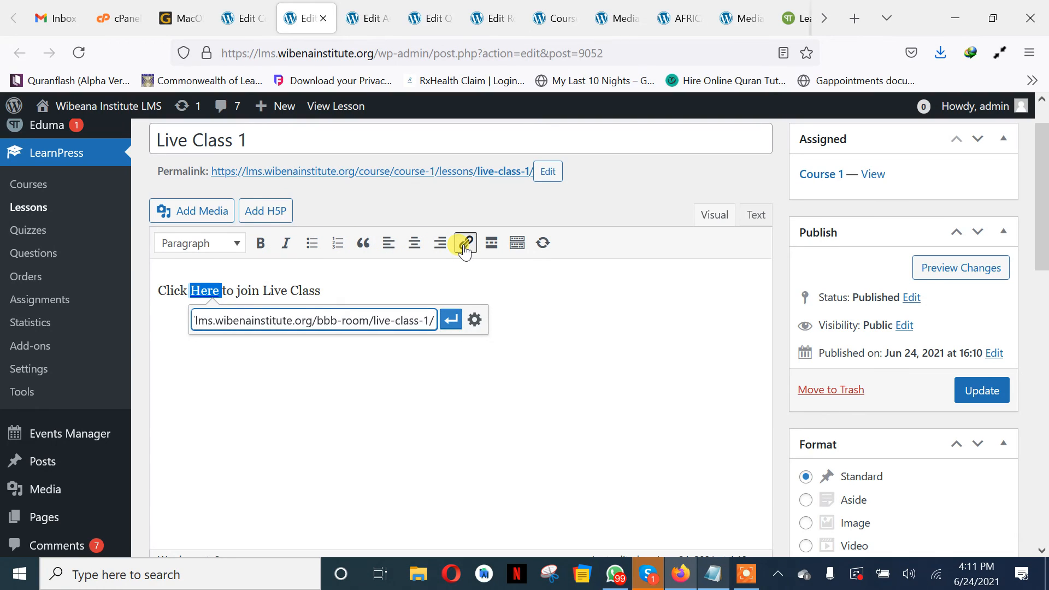
key("Return")
left_click(483, 295)
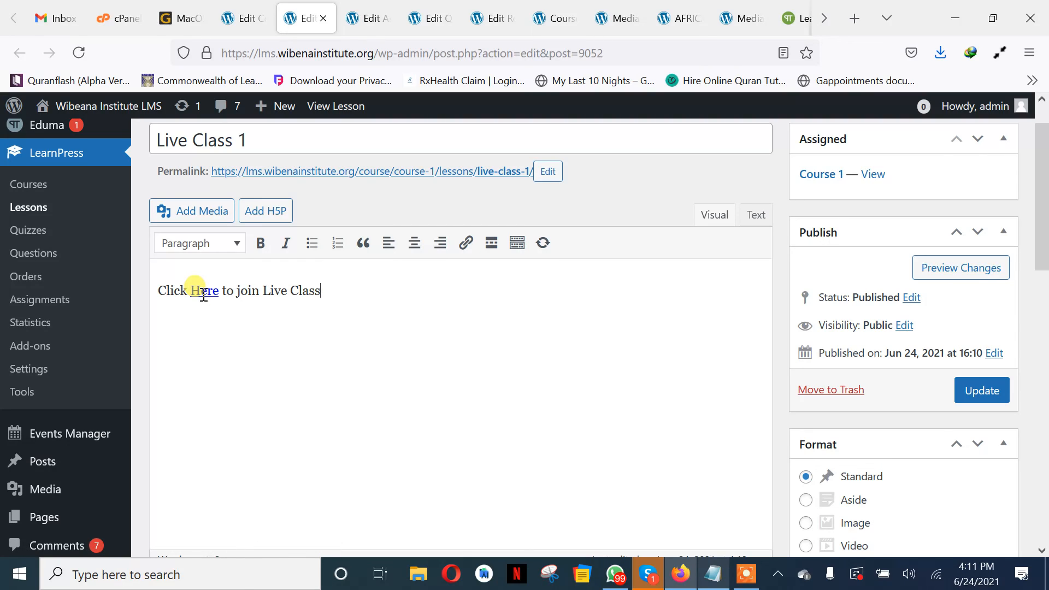
left_click(981, 390)
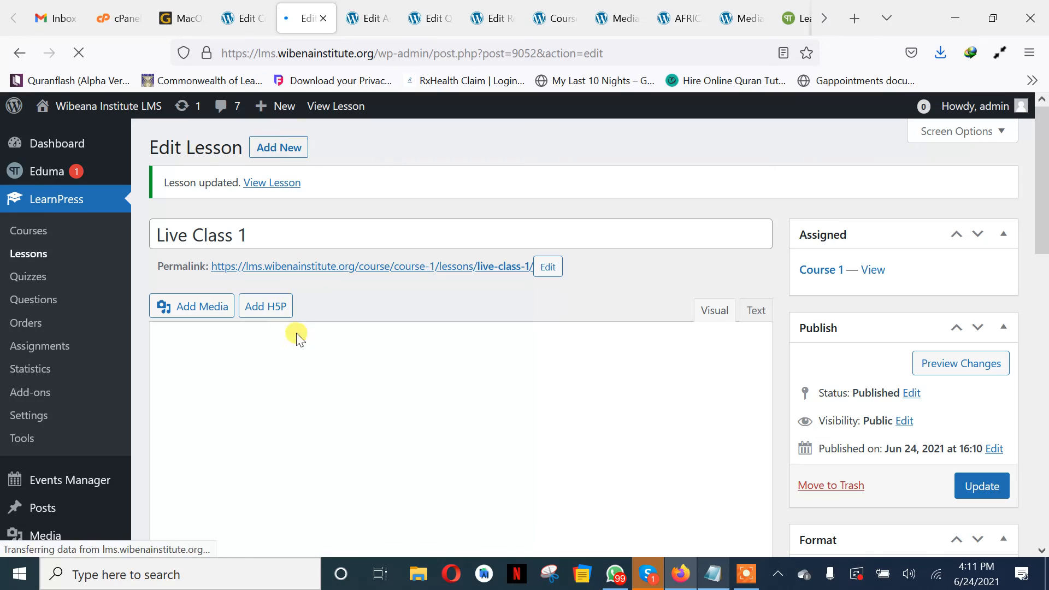
Reload the student view of Course 1, open the Live class 1 room through the lesson's link and join it
left_click(547, 19)
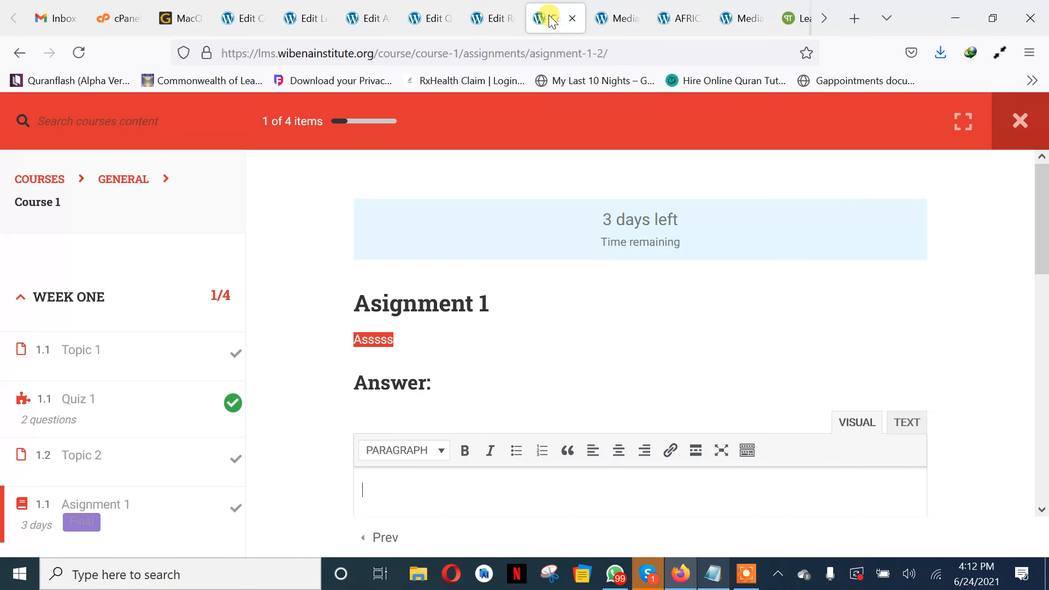
left_click(78, 52)
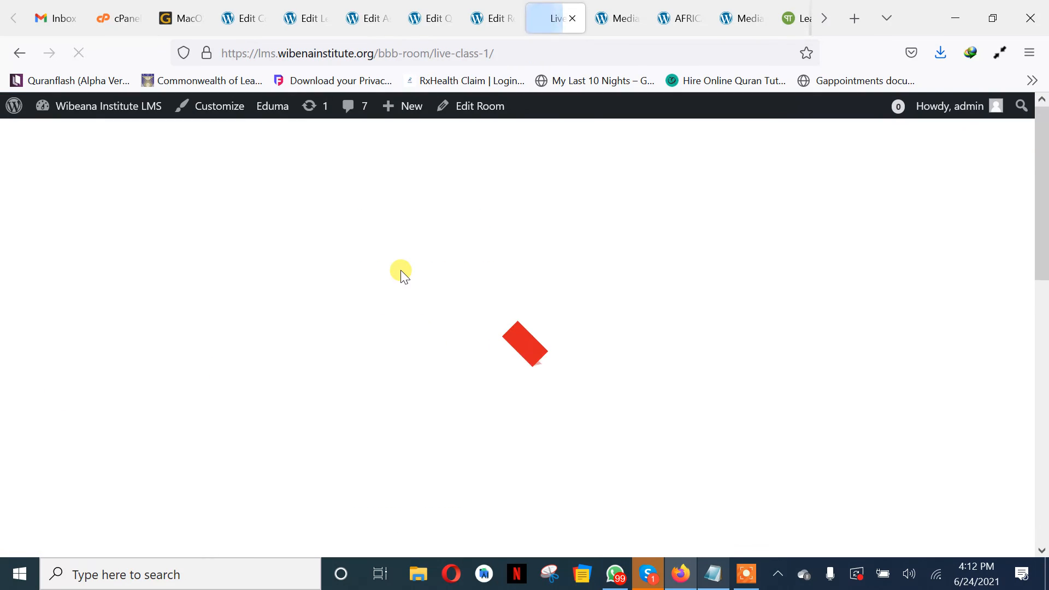
scroll(401, 269, "down", 5)
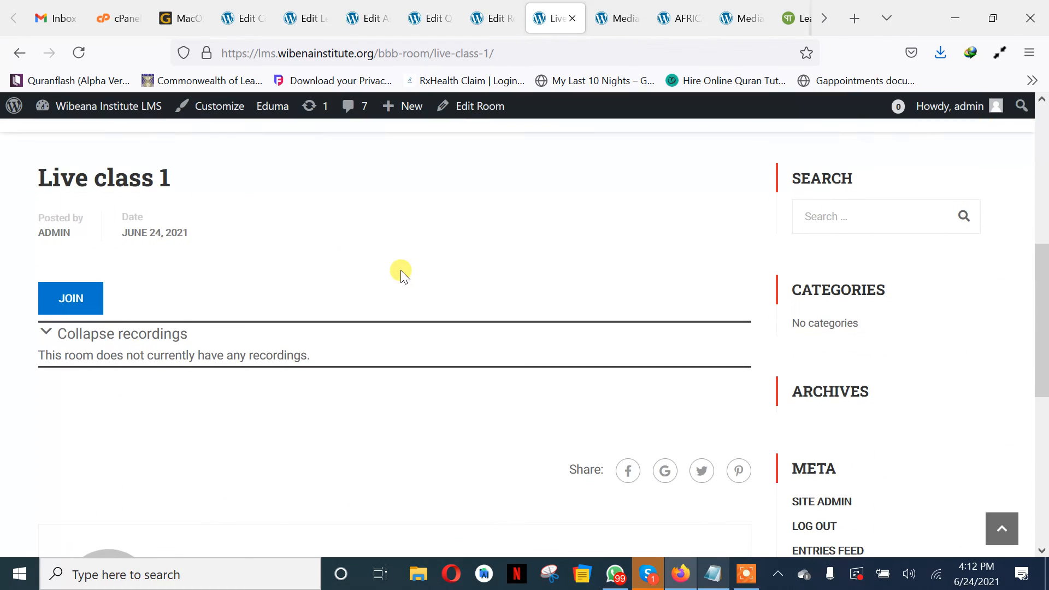
left_click(70, 295)
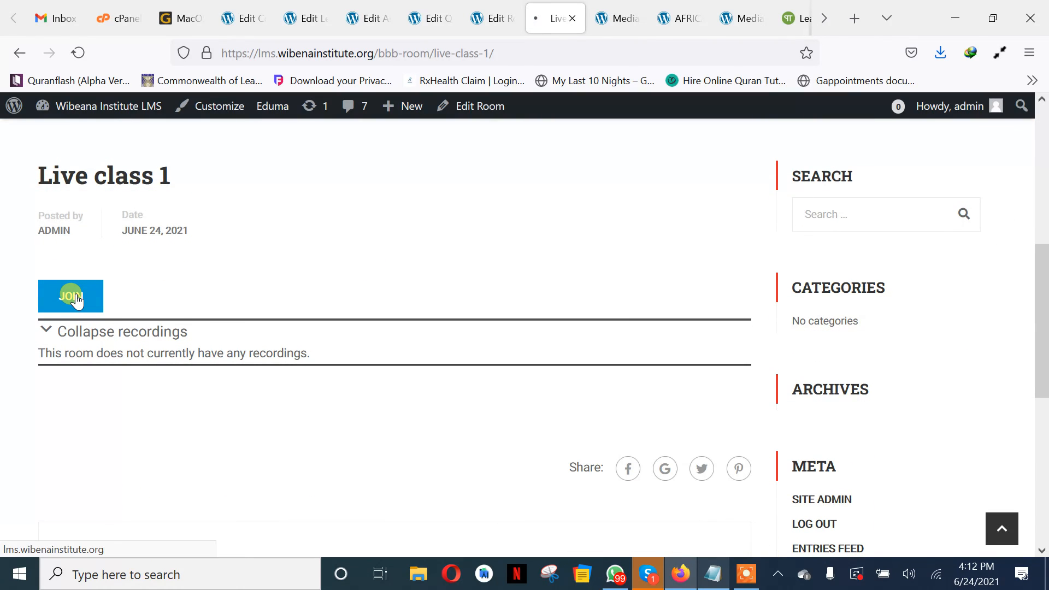